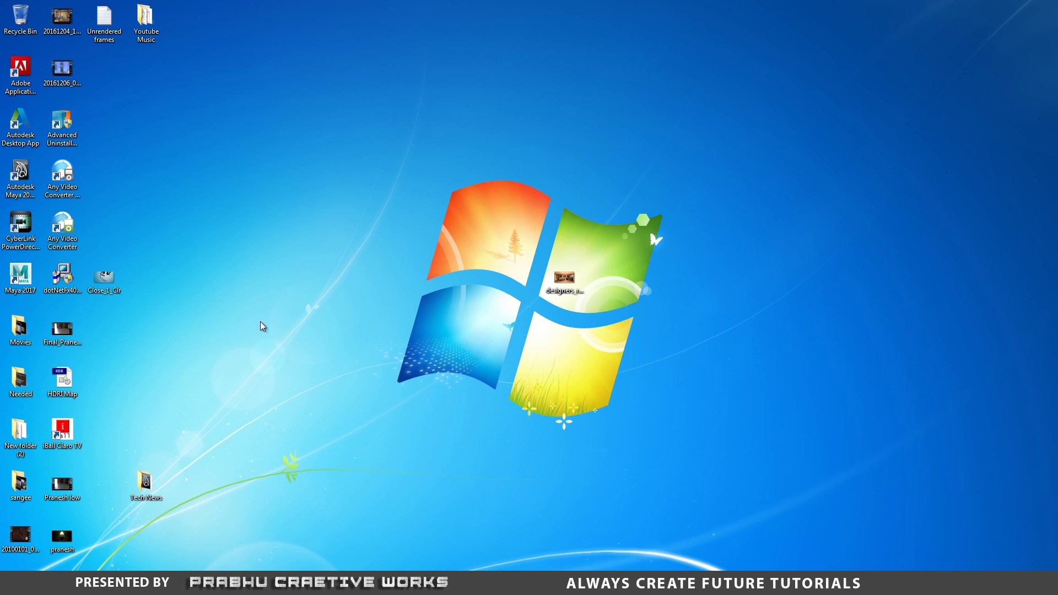
- Preview the designers_room-wallpaper-1366x768 image from the desktop, and close the viewer
right_click(557, 281)
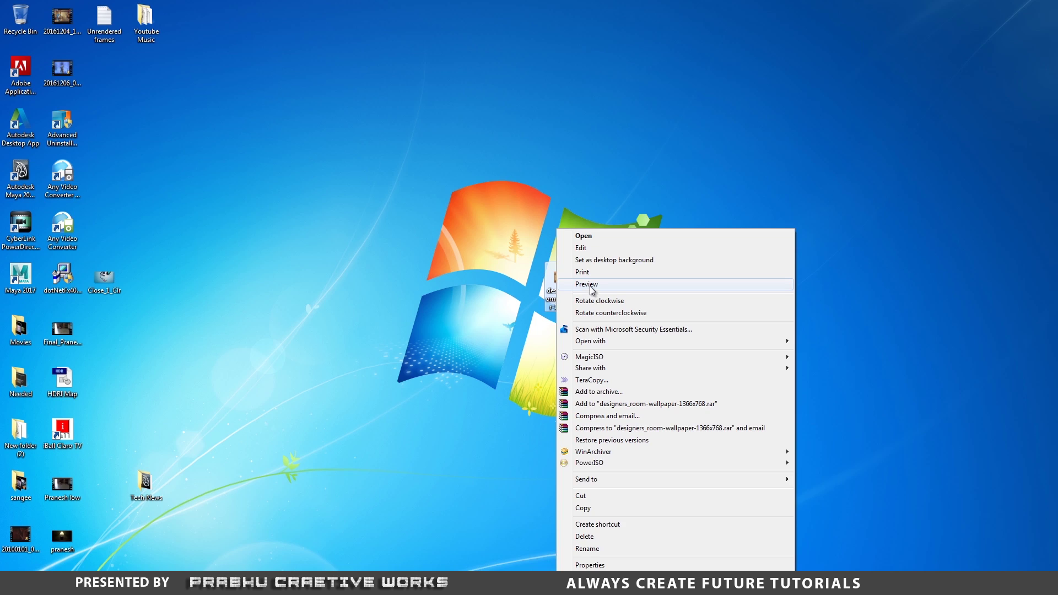
left_click(590, 285)
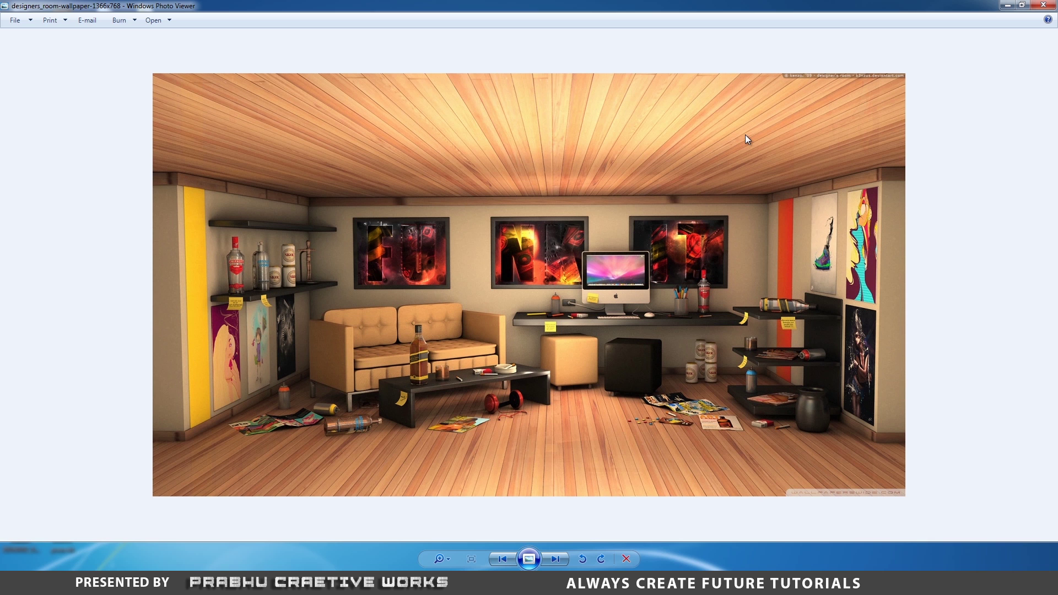
left_click(1043, 4)
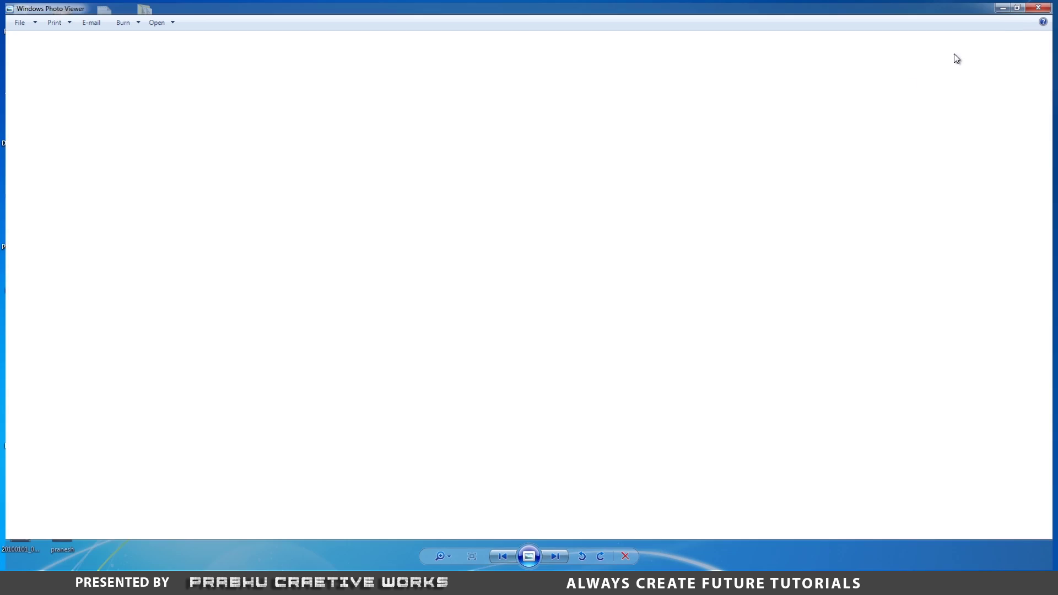
left_click(564, 280)
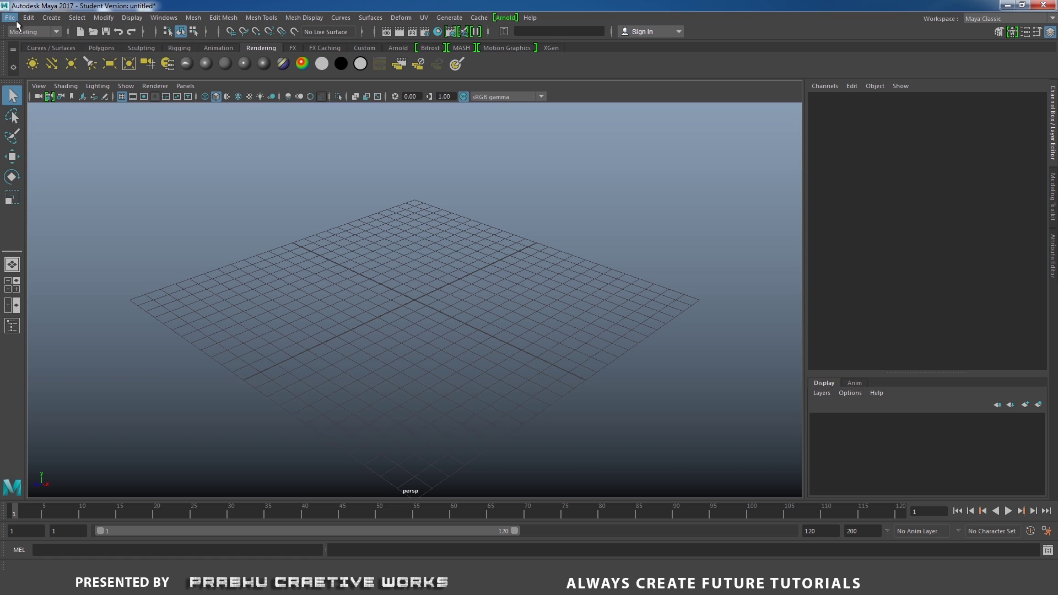
- Create a new Maya project named Shadow Catcher on drive D, keeping the default folder locations
left_click(11, 18)
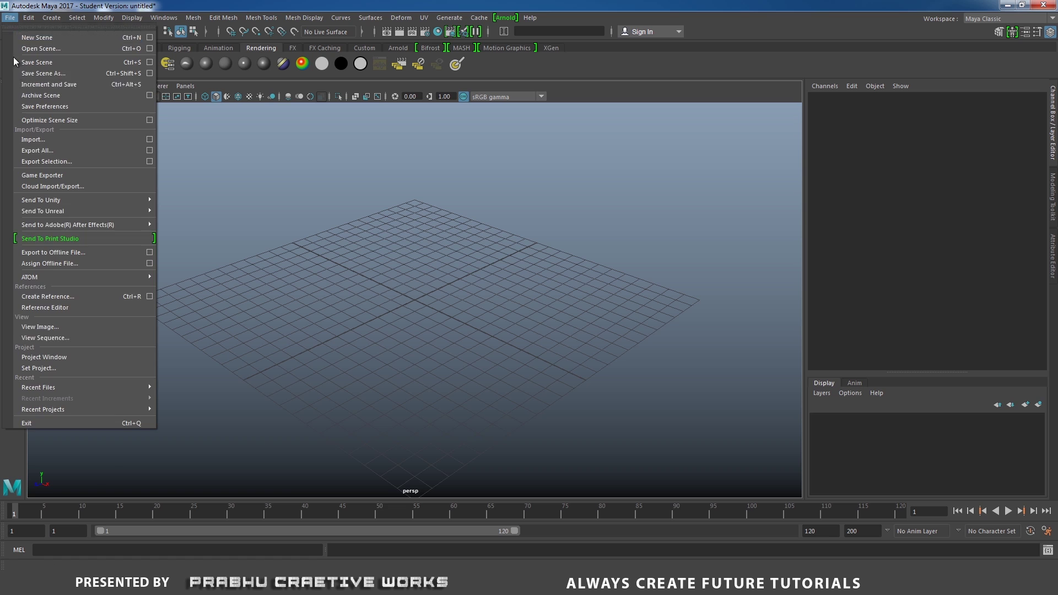
left_click(62, 356)
left_click(644, 231)
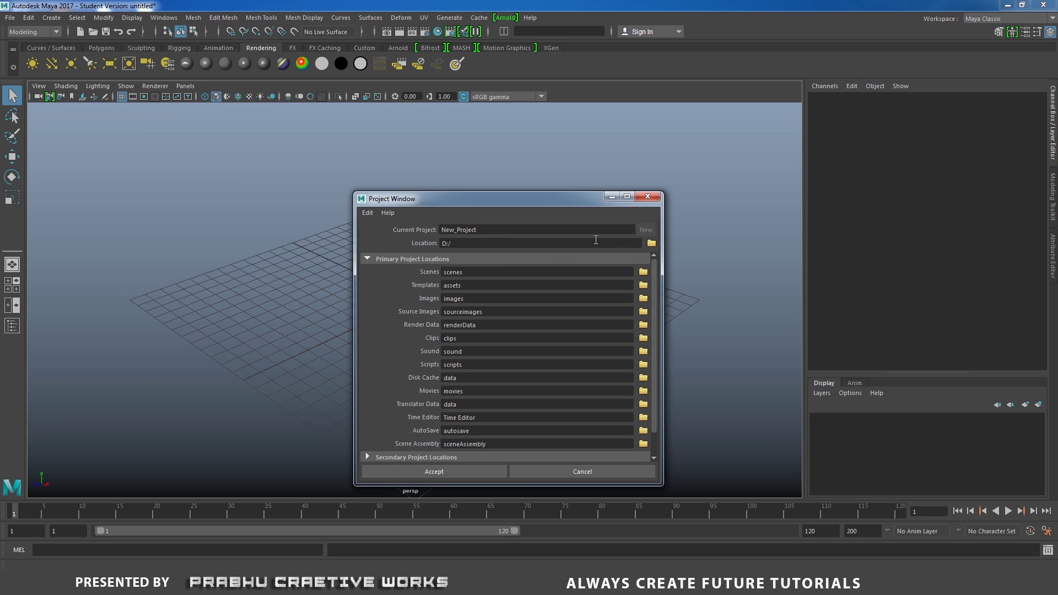
left_click_drag(502, 230, 307, 234)
type("cher")
left_click(478, 468)
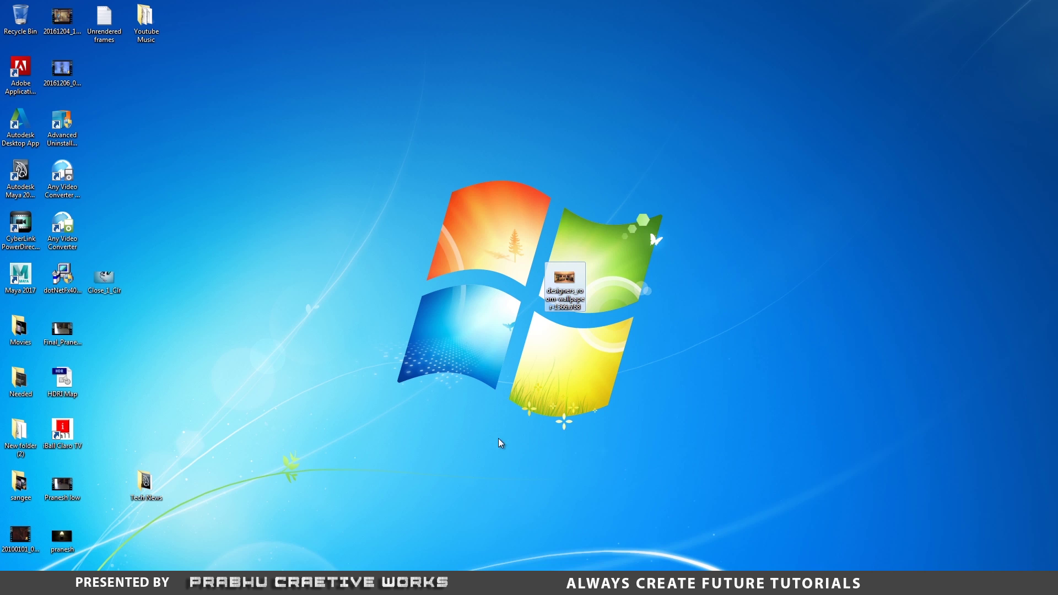
- Copy the designers_room-wallpaper-1366x768 image from the desktop and open the sourceimages folder in D:\Shadow Catcher
right_click(565, 284)
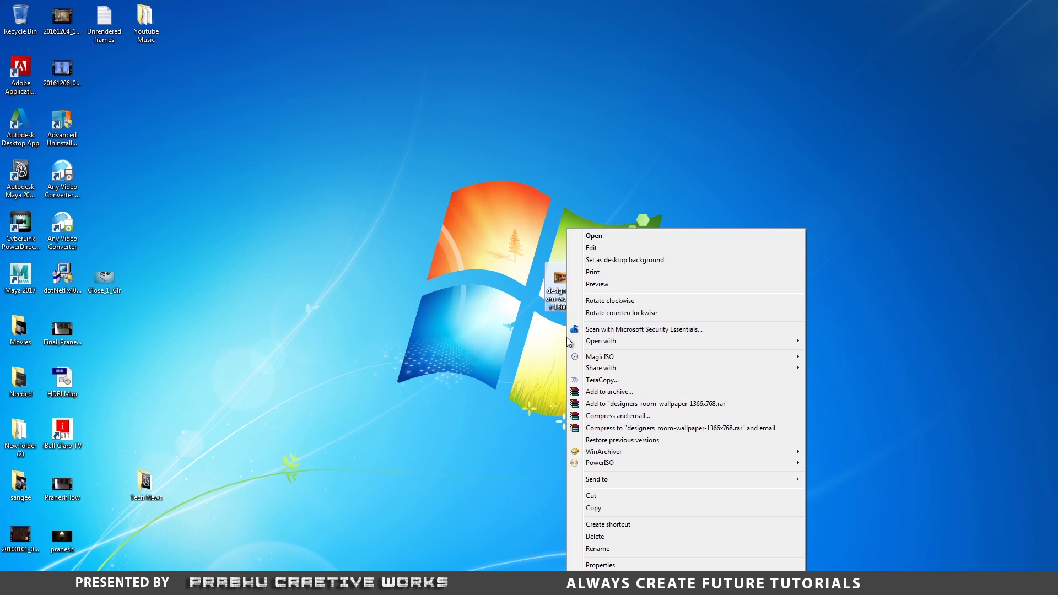
left_click(592, 508)
key("super+e")
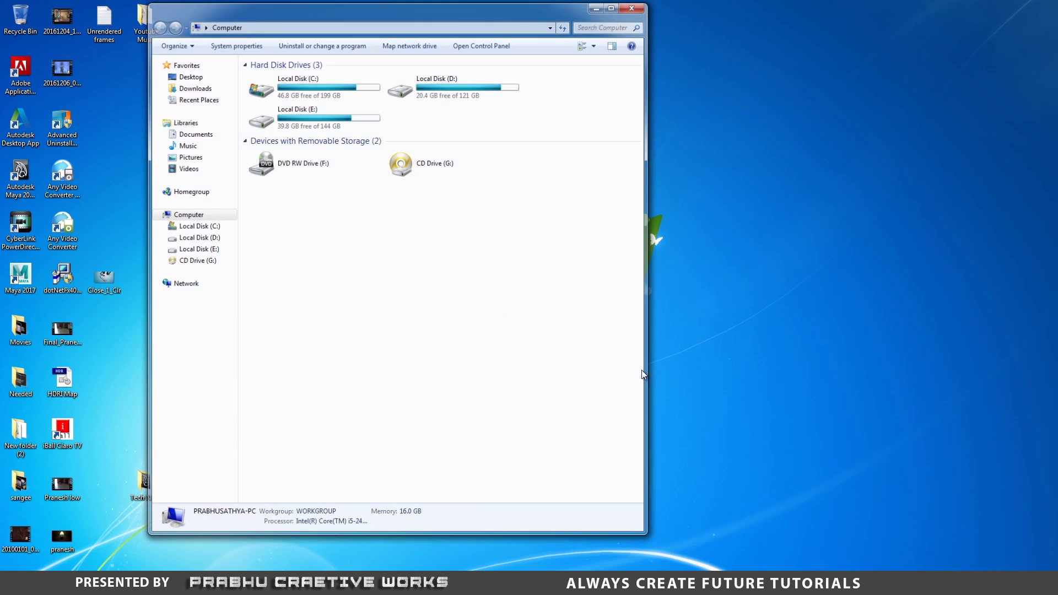
left_click(419, 82)
double_click(419, 82)
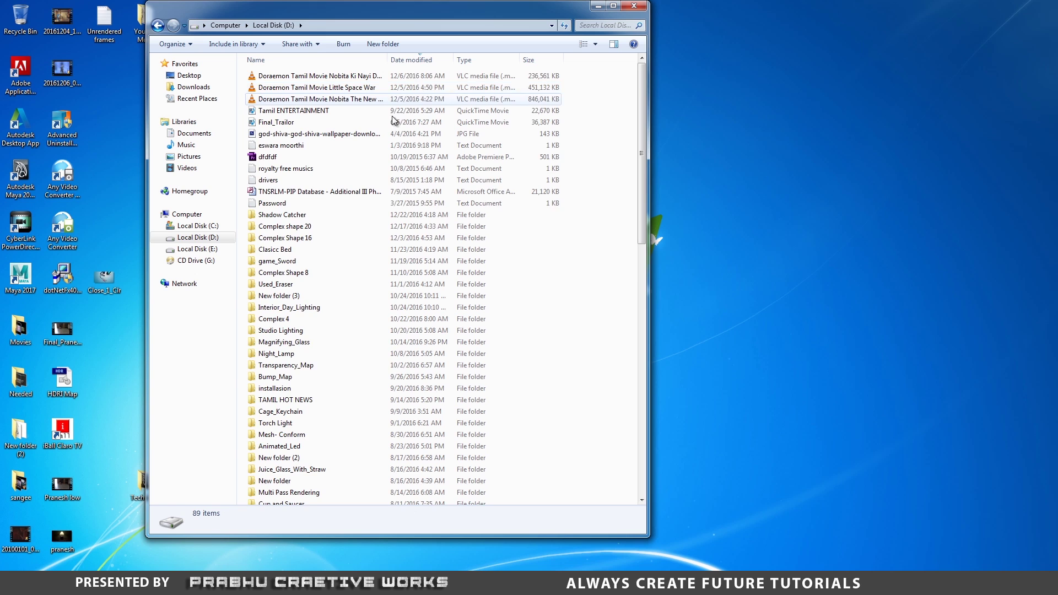
scroll(328, 246, "down", 2)
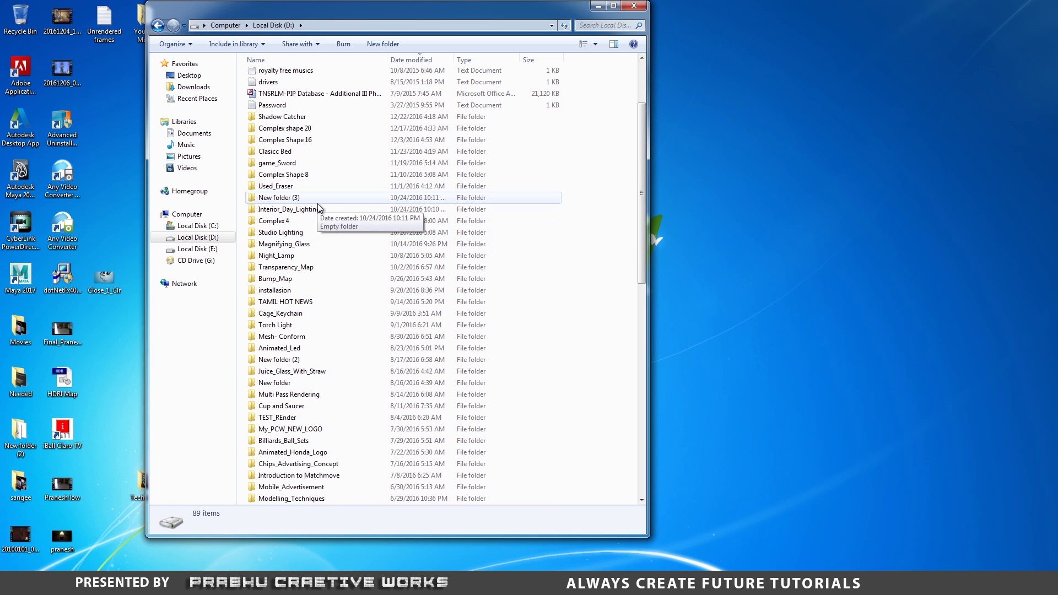
double_click(284, 117)
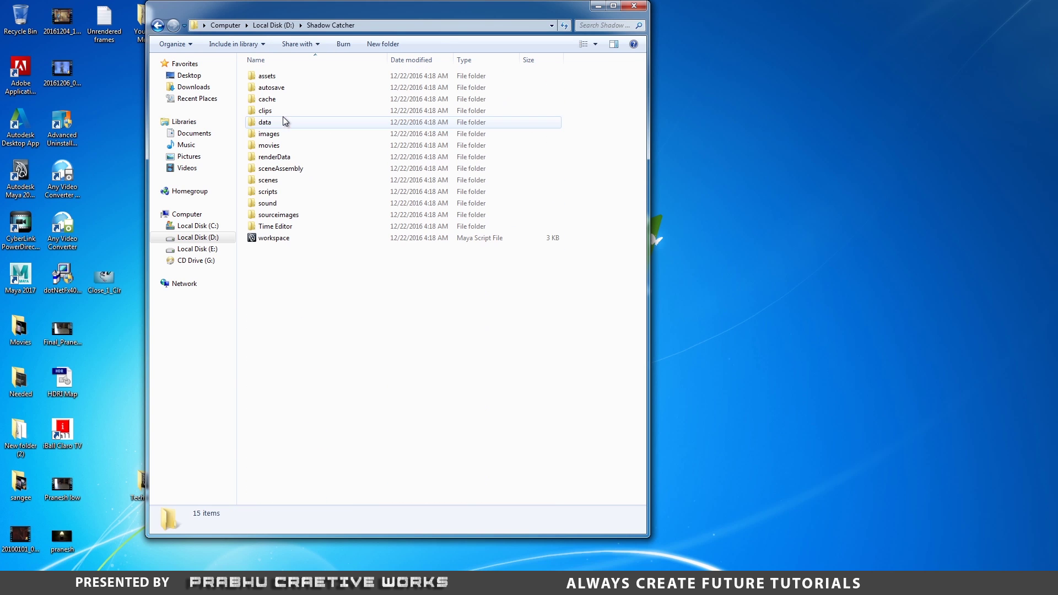
double_click(293, 216)
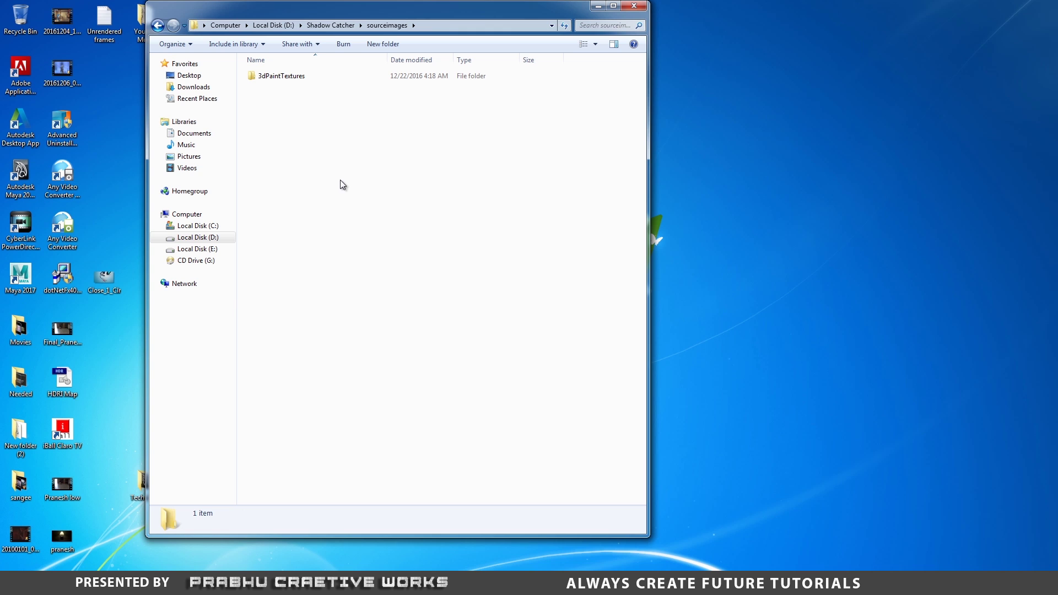
- Paste the wallpaper image into the project's sourceimages folder using TeraCopy, and close the folder window
right_click(341, 181)
left_click(367, 256)
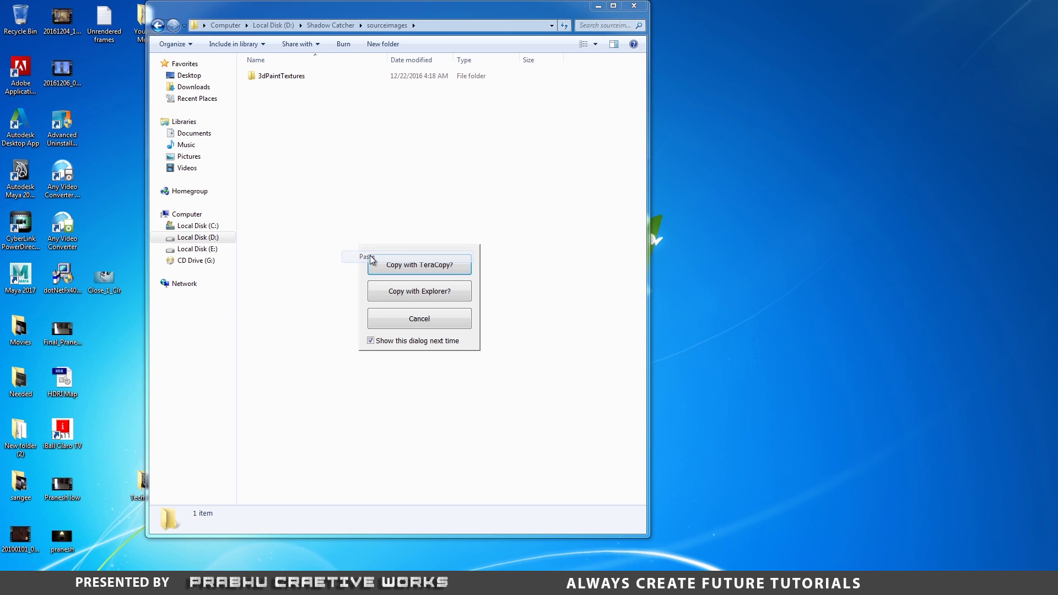
left_click(402, 263)
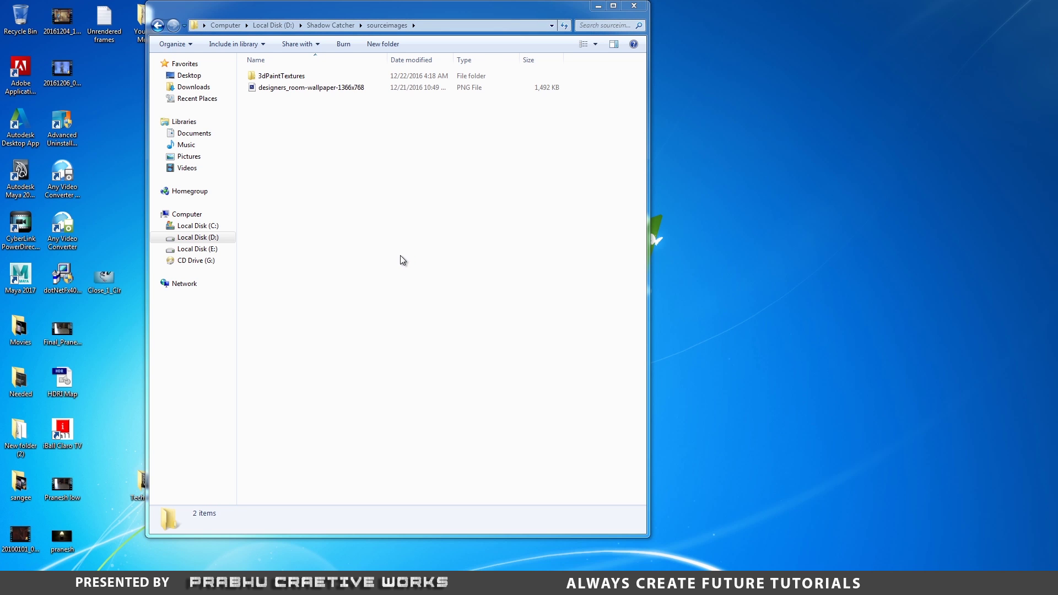
left_click(634, 6)
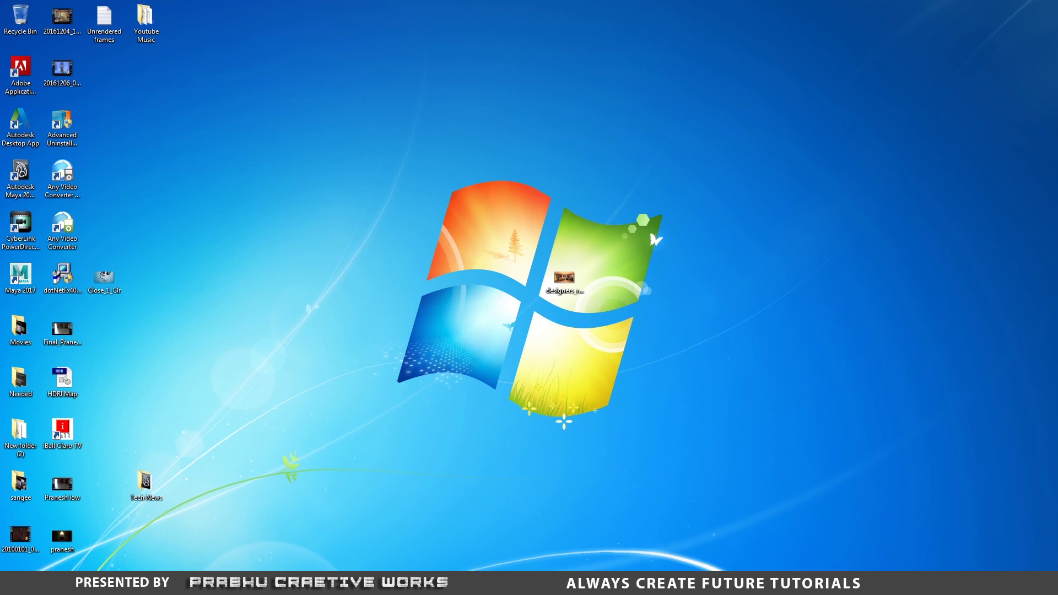
- Switch back to Maya and create a polygon plane at the origin, scaled uniformly to about 26.15
left_click(579, 528)
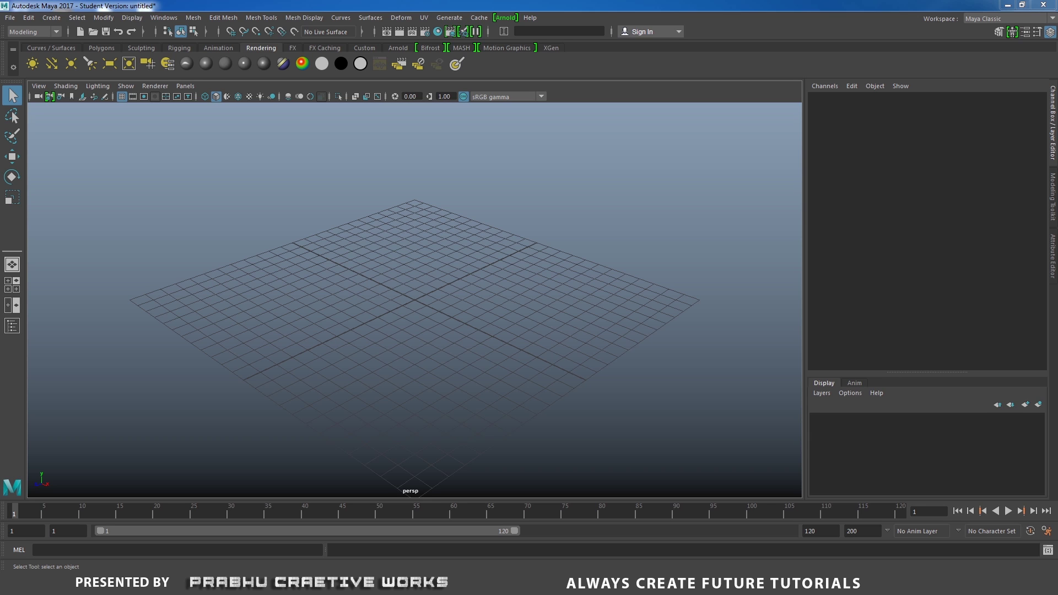
left_click(40, 21)
mouse_move(138, 57)
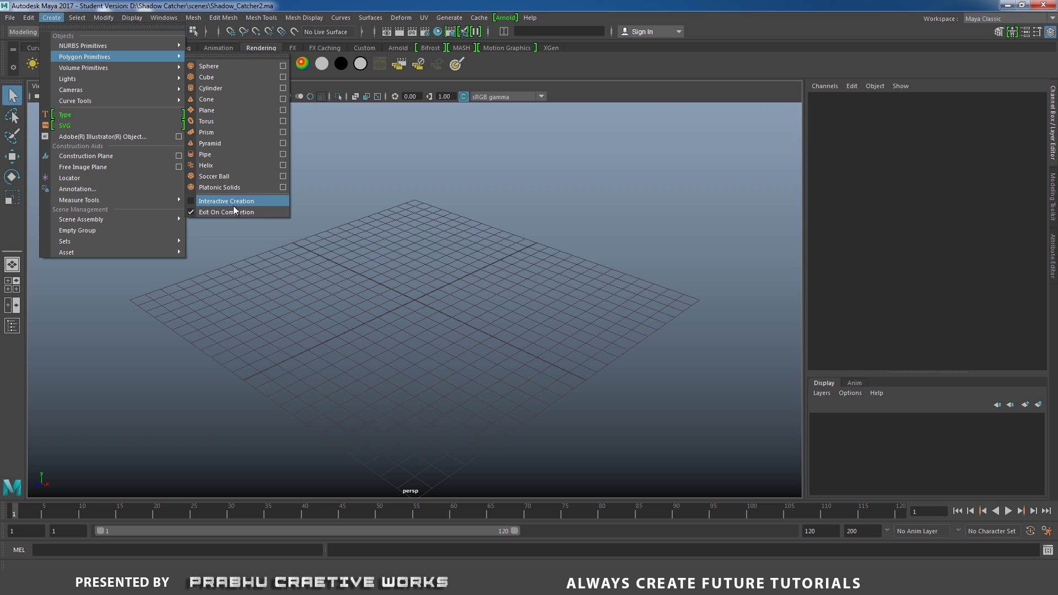
left_click(224, 110)
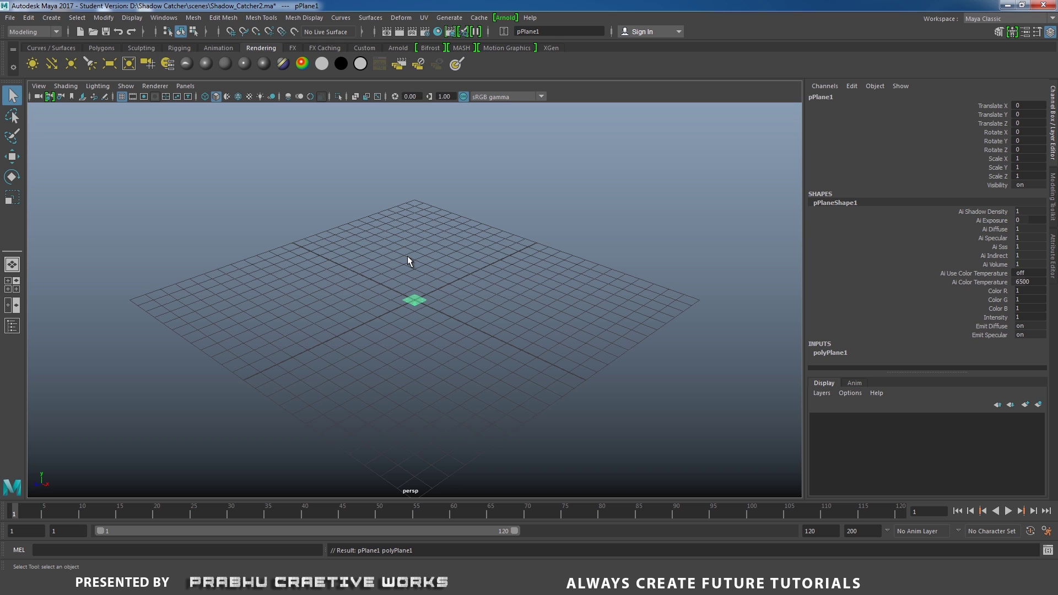
key("r")
left_click_drag(414, 301, 719, 148)
left_click_drag(670, 200, 481, 262, "alt")
- Set the plane's Subdivisions Width and Subdivisions Height to 1 and deselect the plane
left_click(822, 352)
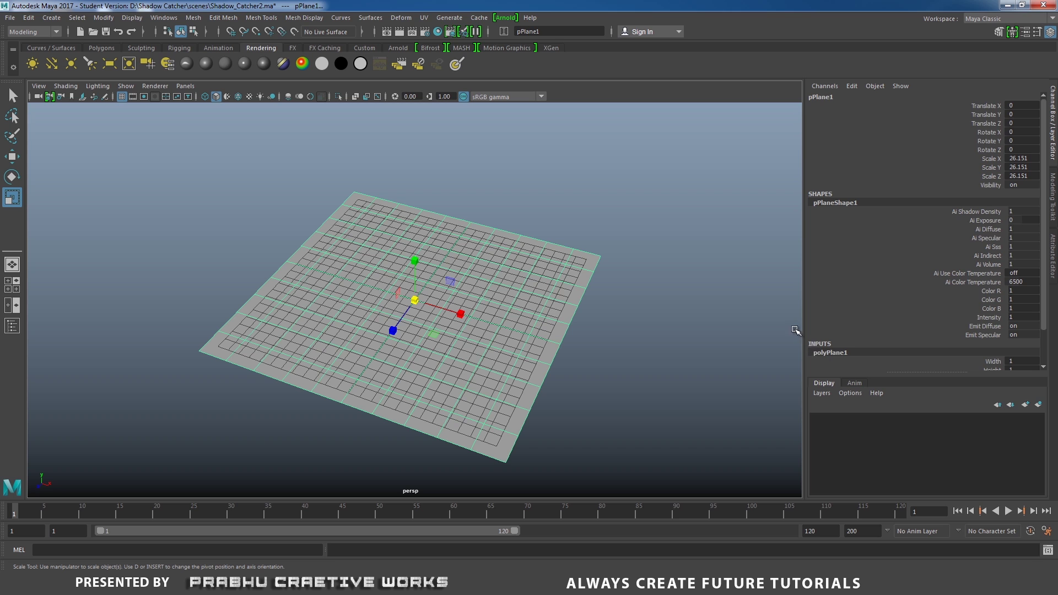
scroll(904, 326, "down", 2)
left_click_drag(1032, 339, 1028, 348)
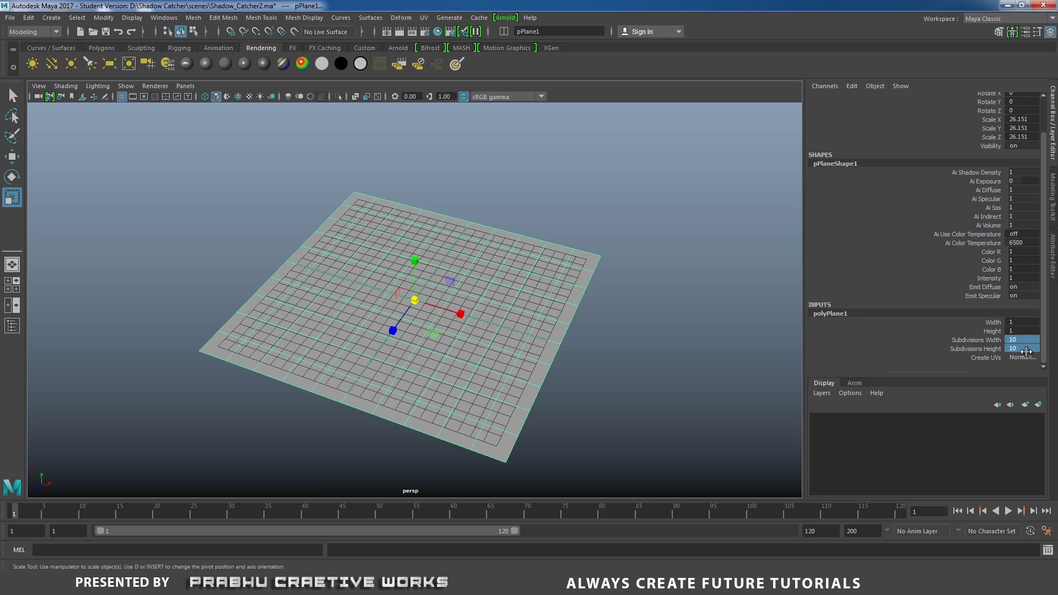
type("1.00")
key("Return")
left_click(702, 326)
scroll(633, 337, "up", 3)
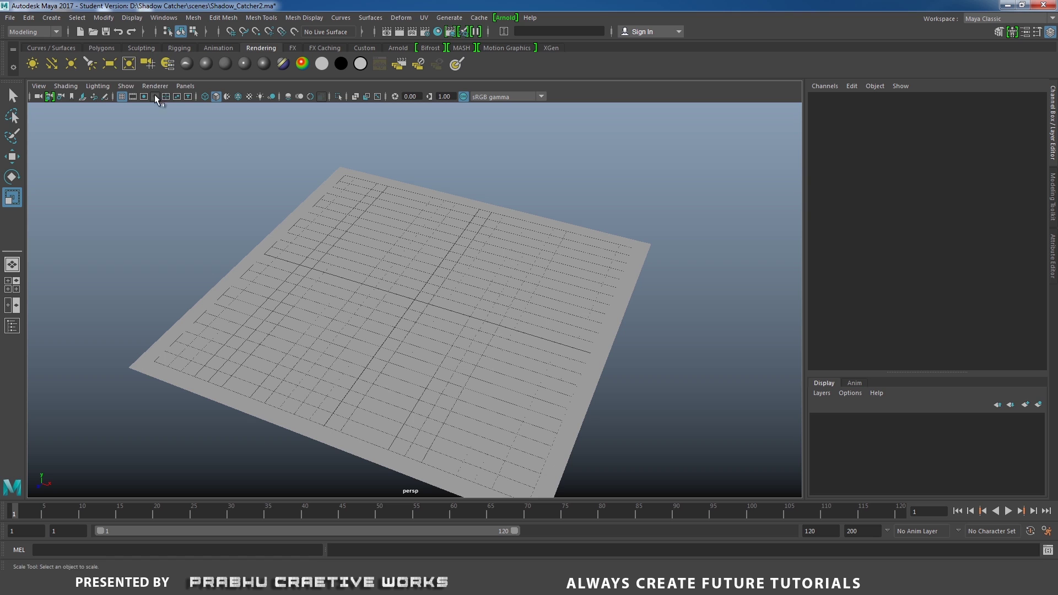
- Create a polygon sphere at the origin and set its Scale X, Y and Z to 2.5
left_click(52, 18)
mouse_move(60, 59)
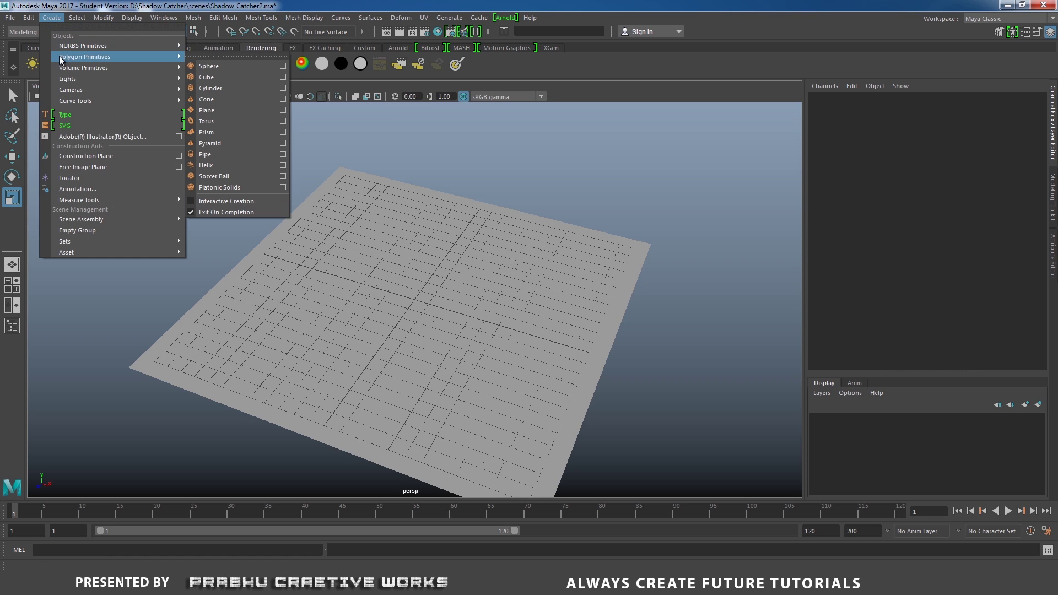
left_click(208, 67)
scroll(417, 300, "up", 3)
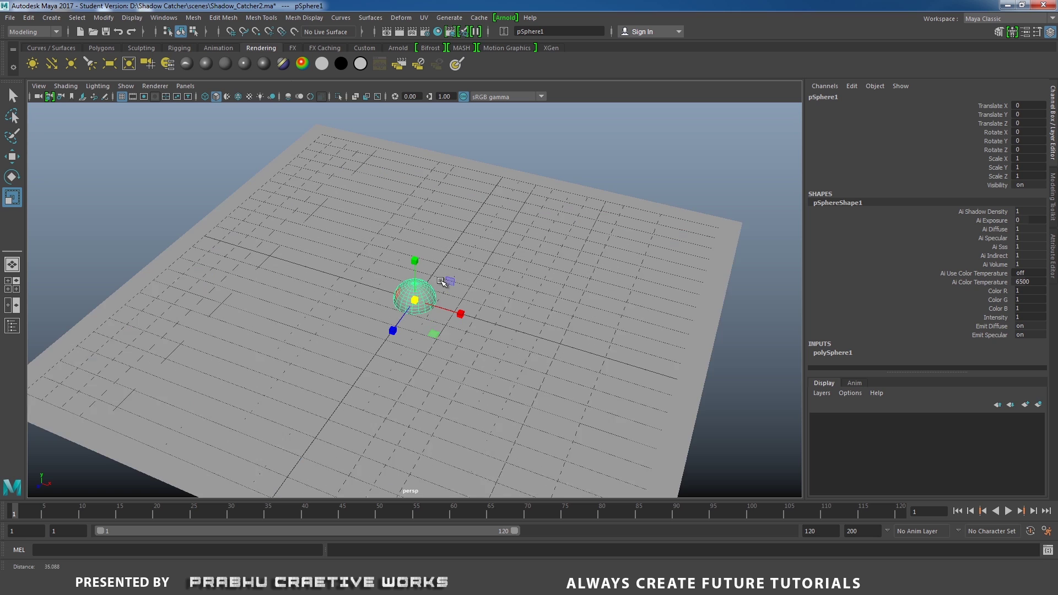
left_click_drag(416, 302, 457, 281)
left_click_drag(1021, 159, 1035, 176)
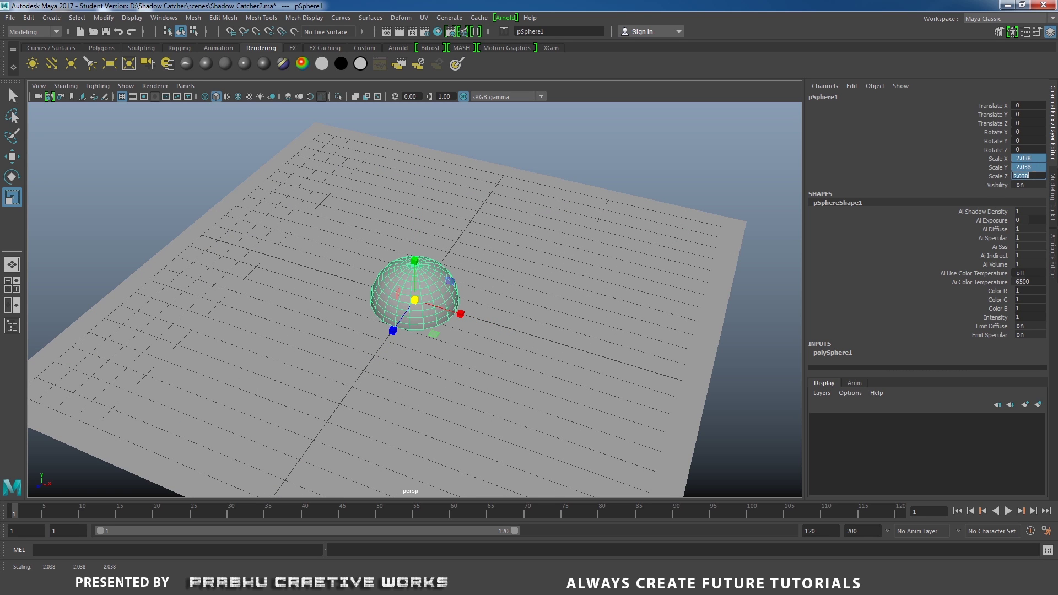
key("Return")
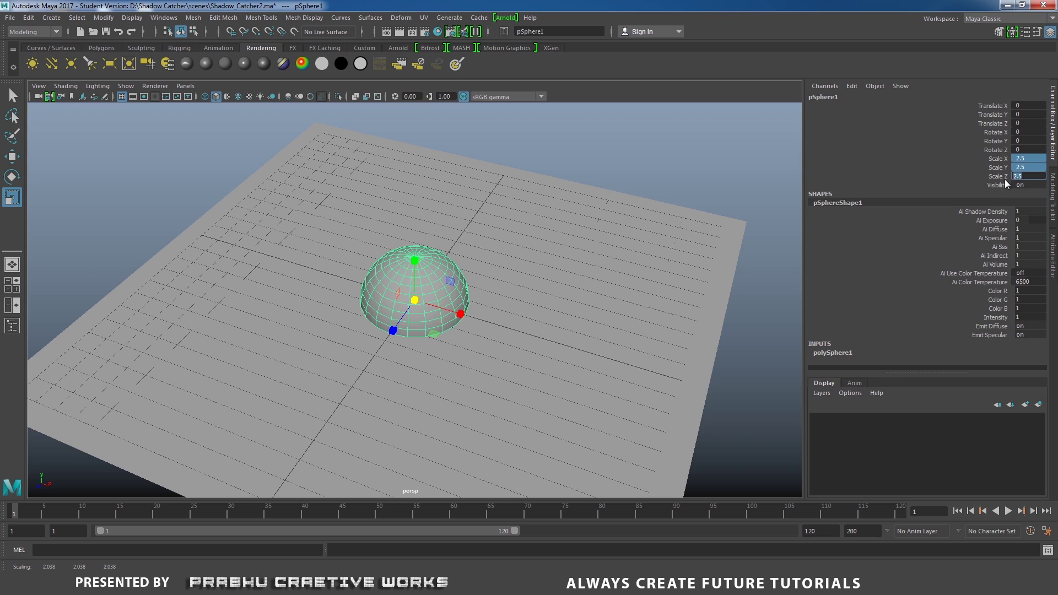
- Set the sphere's Subdivisions Axis and Subdivisions Height to 40
left_click(829, 353)
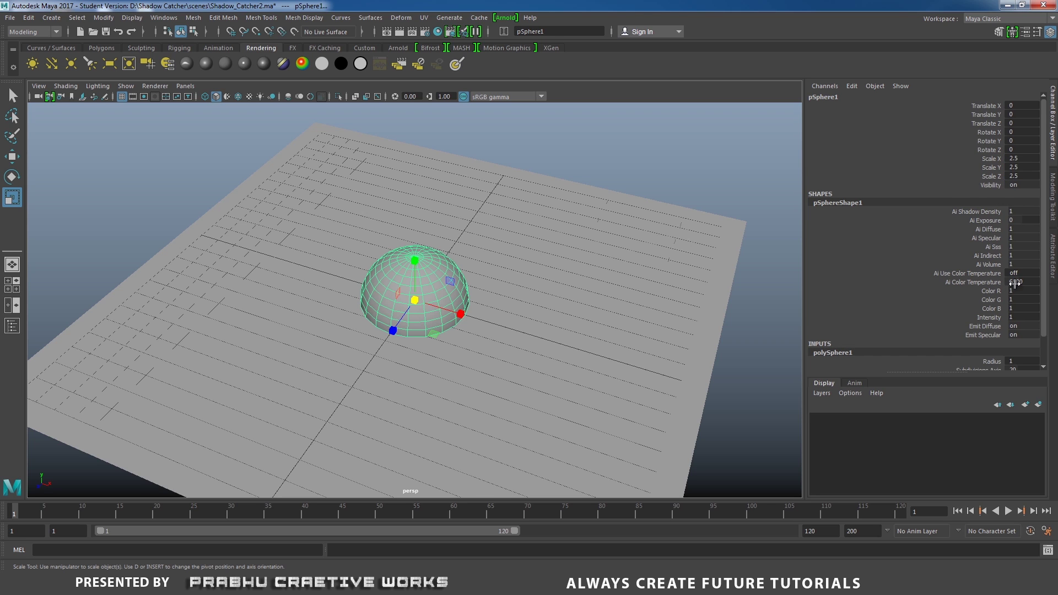
scroll(1011, 276, "down", 2)
left_click_drag(1018, 340, 1021, 346)
double_click(1021, 346)
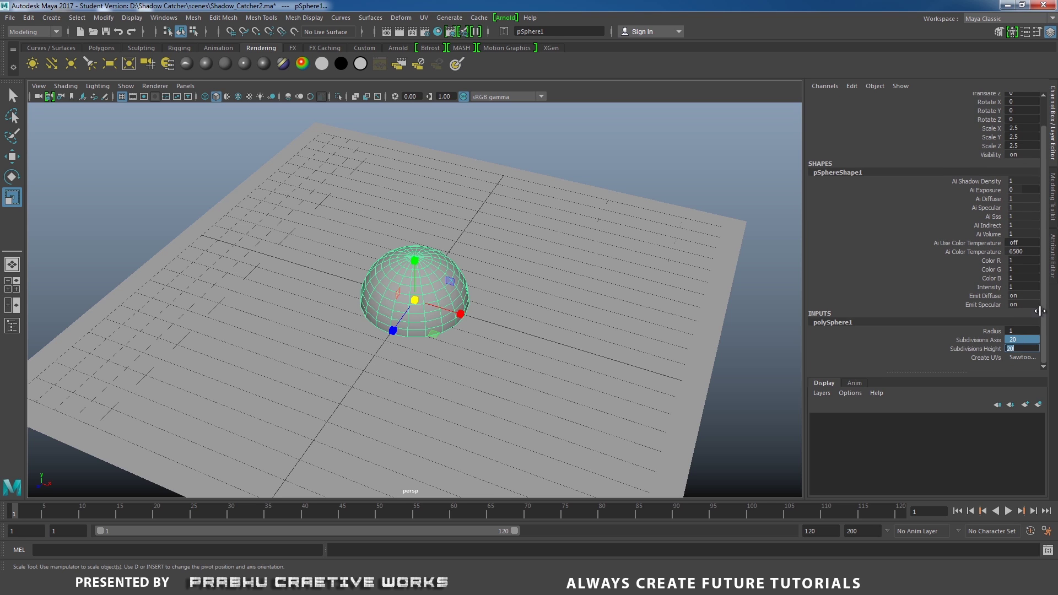
type("4")
key("Return")
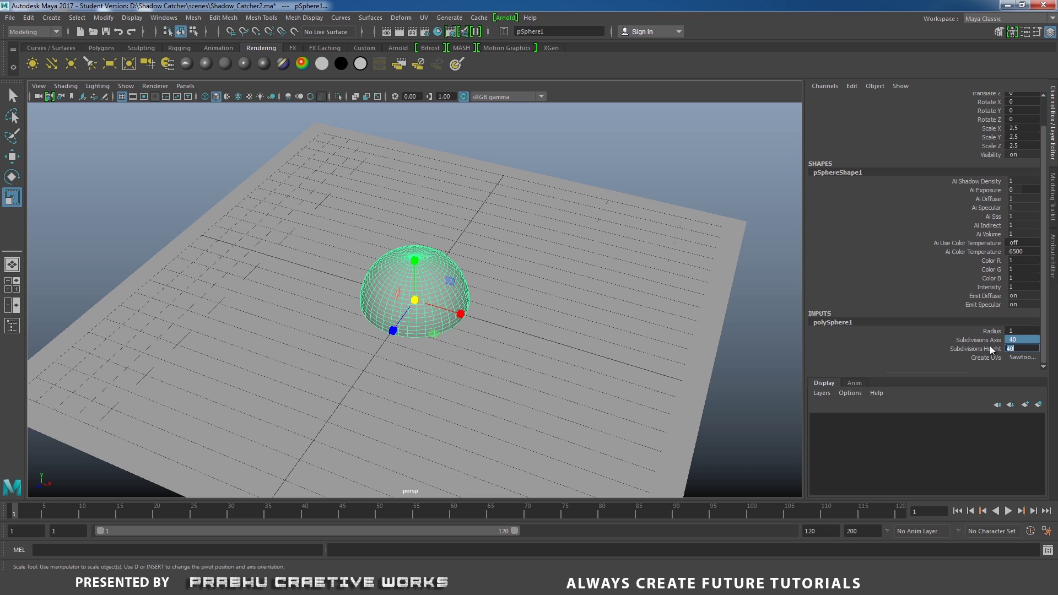
- In the front view, move the sphere up about 2.5 units so its base rests on the ground plane
left_click_drag(450, 270, 485, 278, "alt")
key("space")
middle_click_drag(515, 284, 521, 290, "alt")
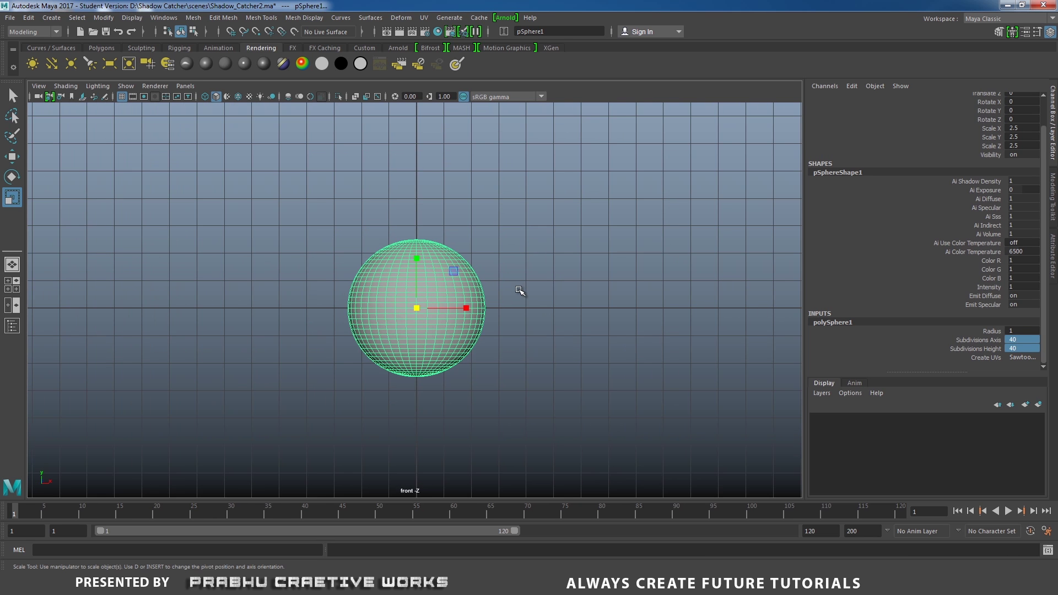
scroll(520, 290, "up", 1)
key("w")
left_click_drag(425, 253, 423, 184)
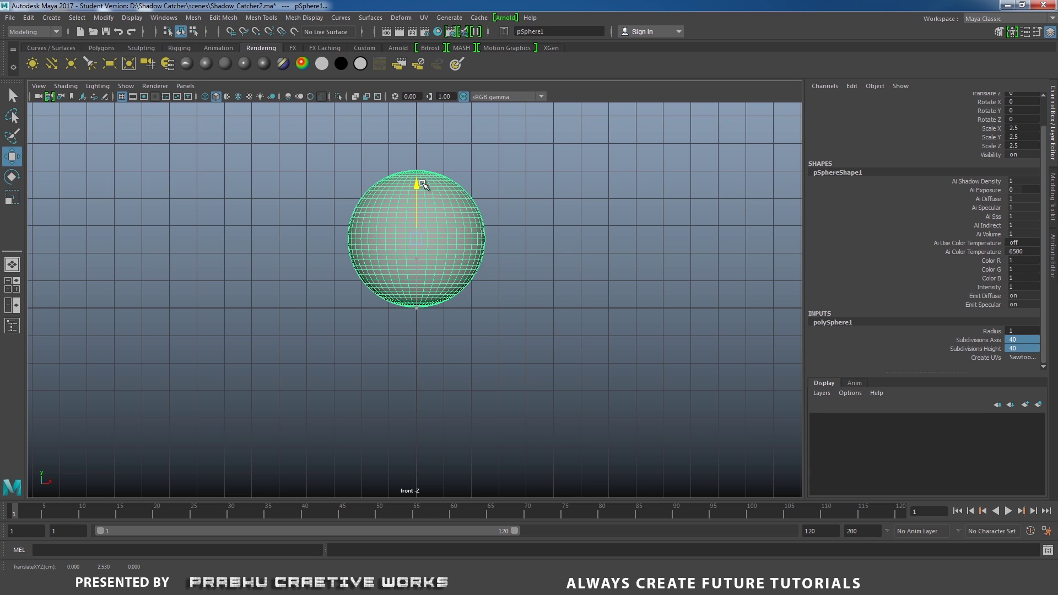
scroll(452, 212, "up", 2)
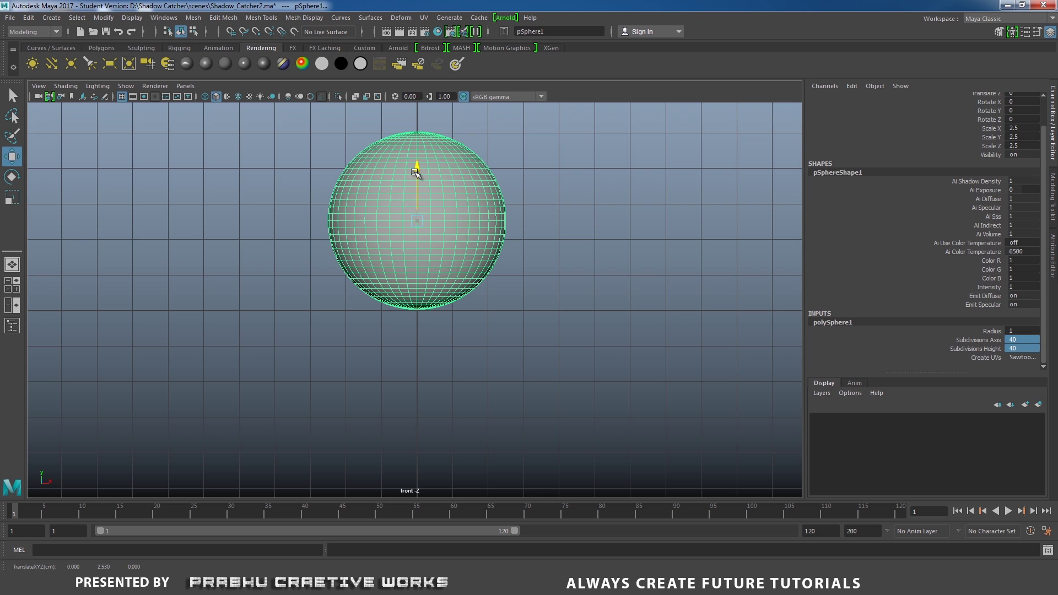
left_click_drag(416, 173, 417, 173)
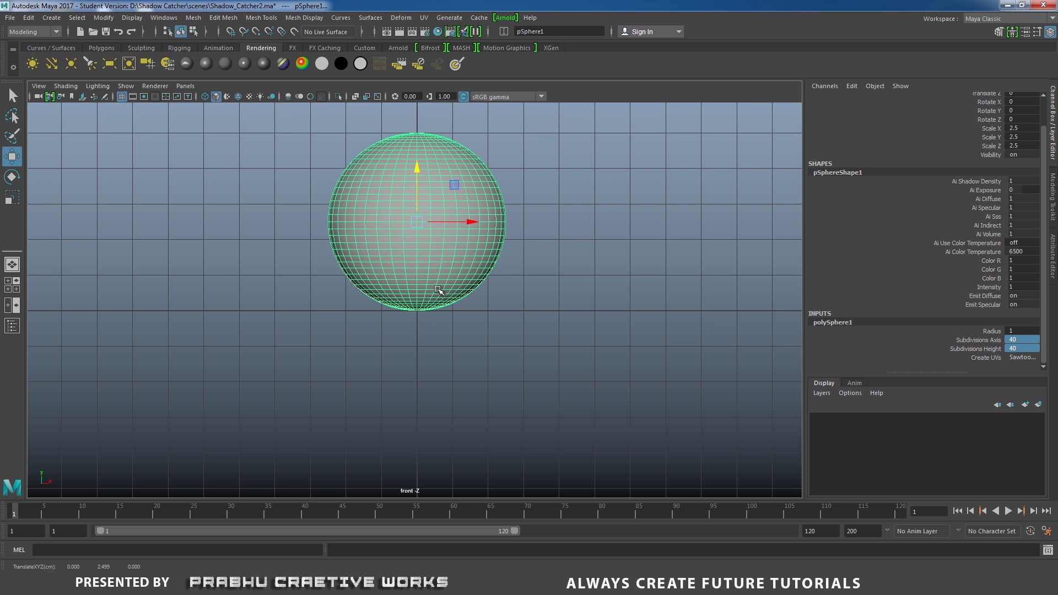
- Move the sphere's pivot down to its base, snapping it to the grid origin
key("d")
key("x")
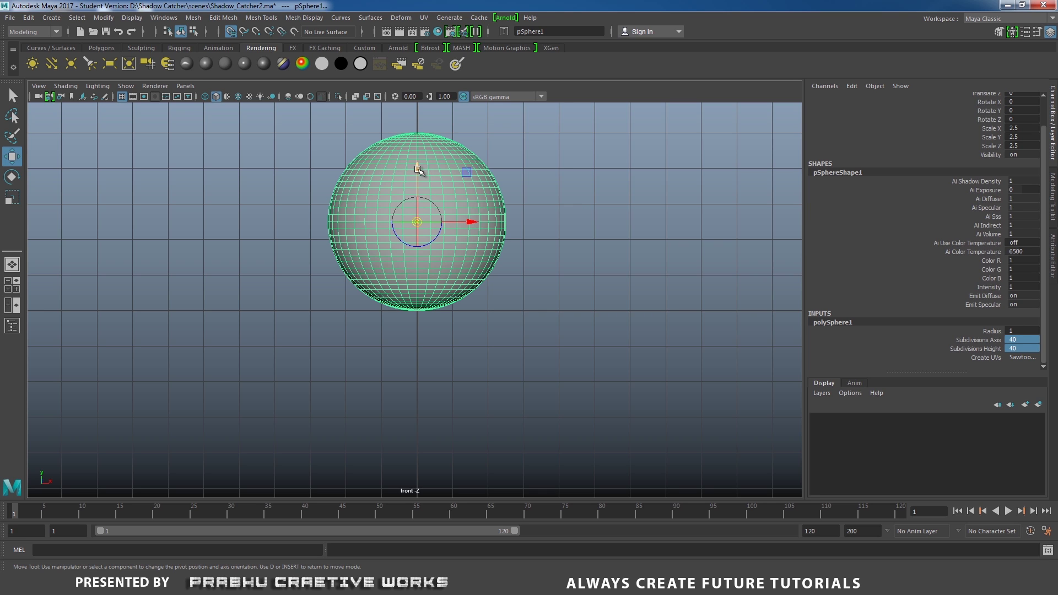
left_click_drag(419, 170, 426, 312)
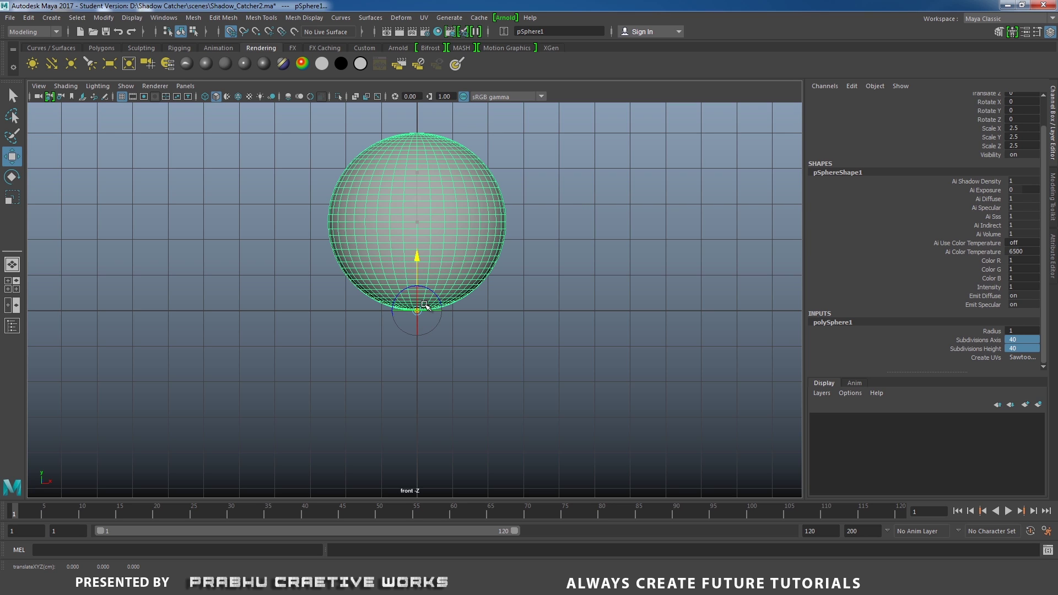
- Finish the pivot edit and return to the perspective view showing the whole ground plane, with the sphere deselected
key("d")
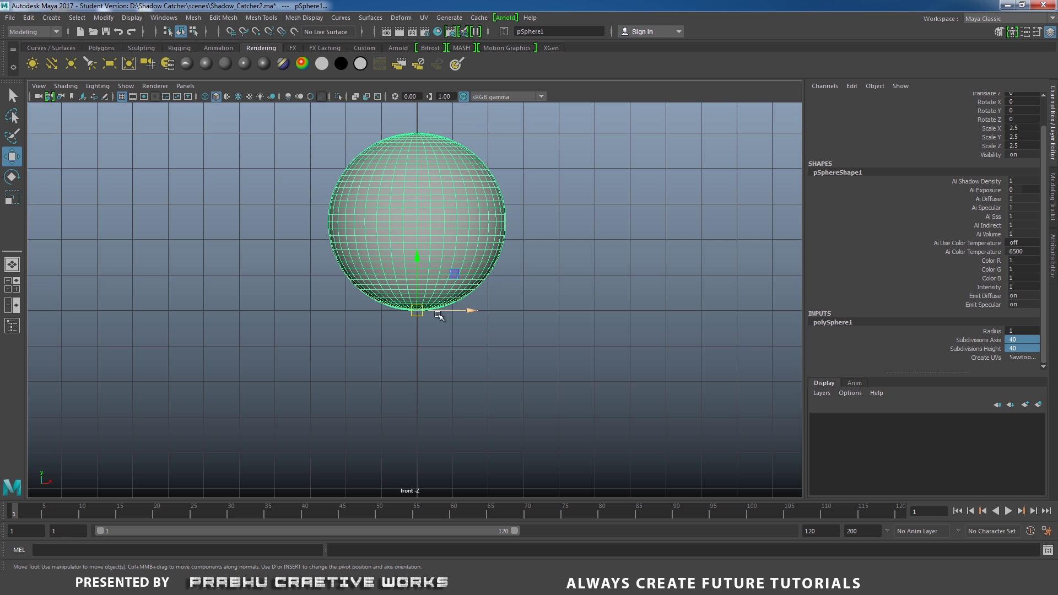
key("space")
left_click_drag(489, 323, 531, 291)
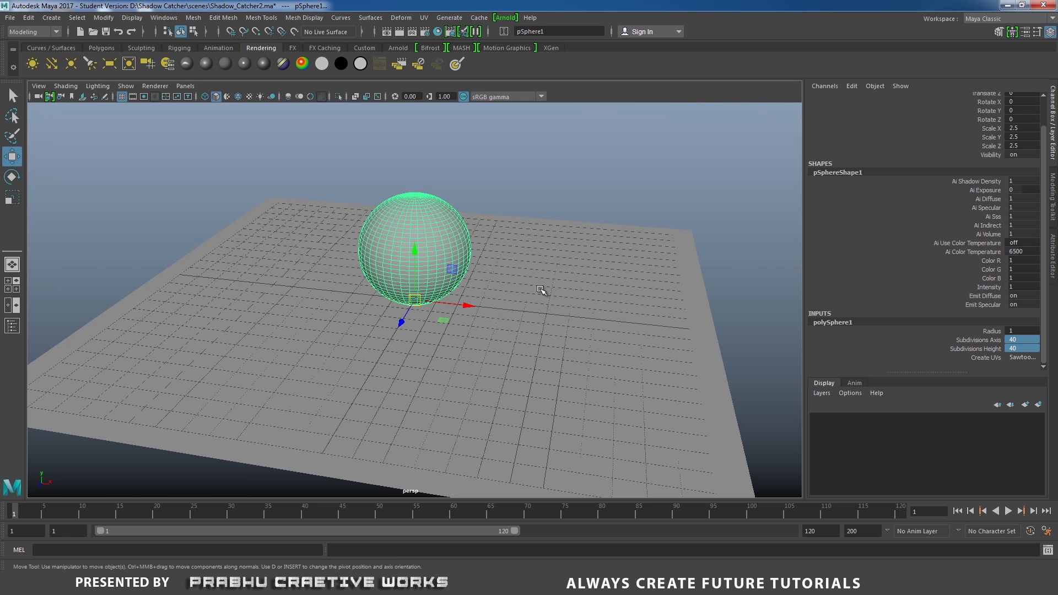
scroll(325, 248, "down", 3)
scroll(322, 263, "up", 2)
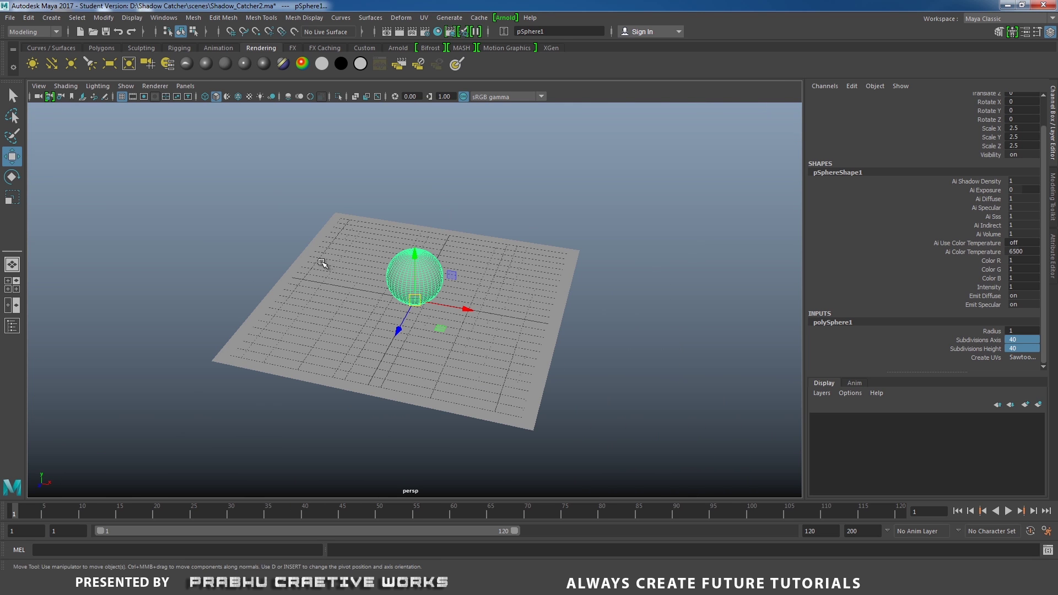
left_click(288, 218)
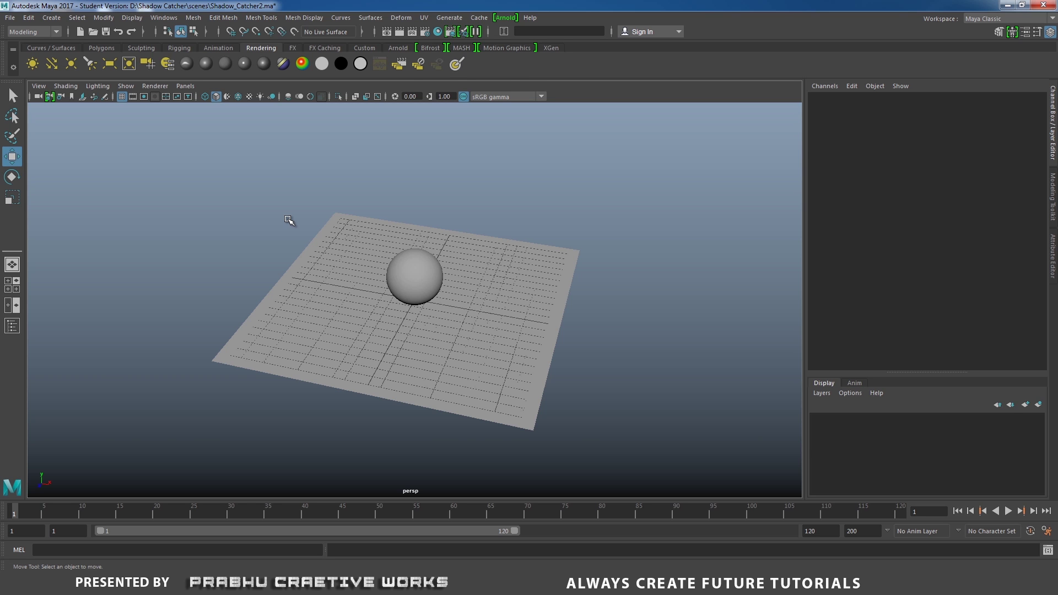
- Show the four-view layout with enlarged upper views, create a camera and scale it uniformly to about 7.55
key("space")
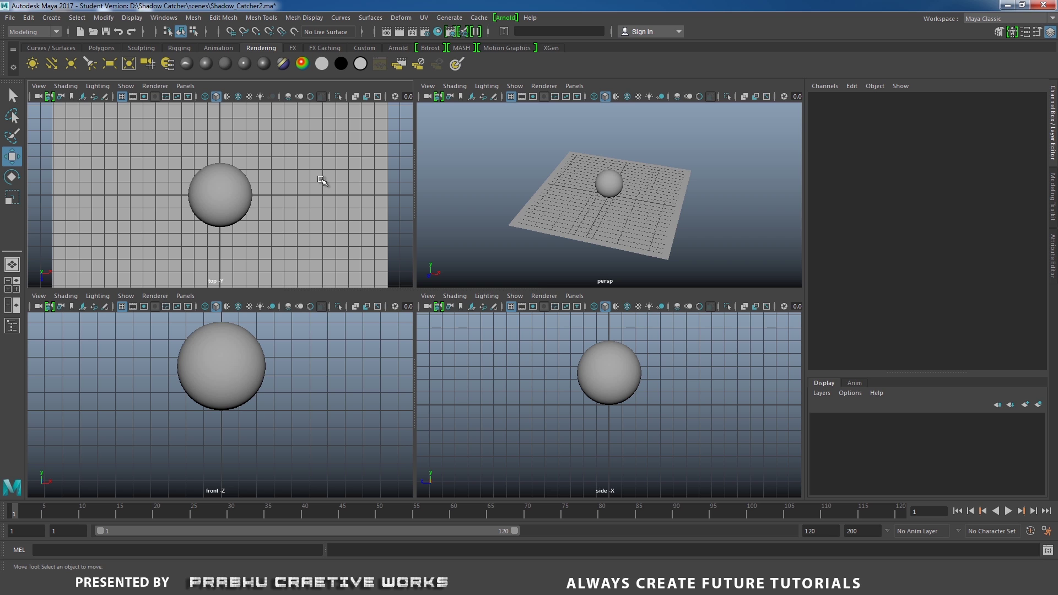
left_click_drag(439, 288, 453, 487)
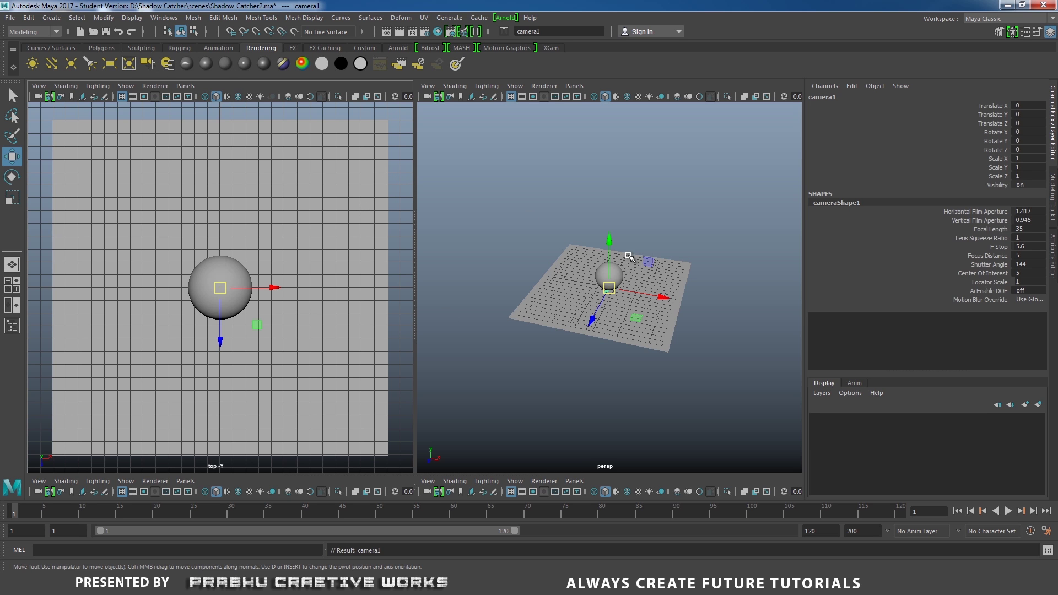
mouse_move(633, 314)
left_mouse_down("alt")
mouse_move(632, 345)
mouse_move(633, 321)
left_mouse_up("alt")
scroll(633, 345, "up", 3)
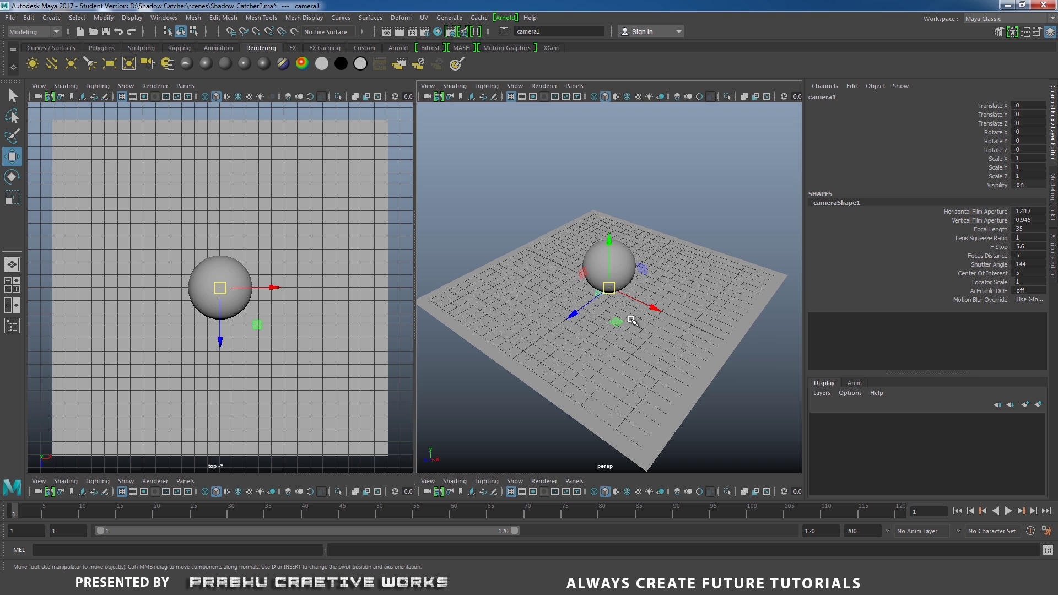
key("r")
left_click_drag(610, 287, 689, 215)
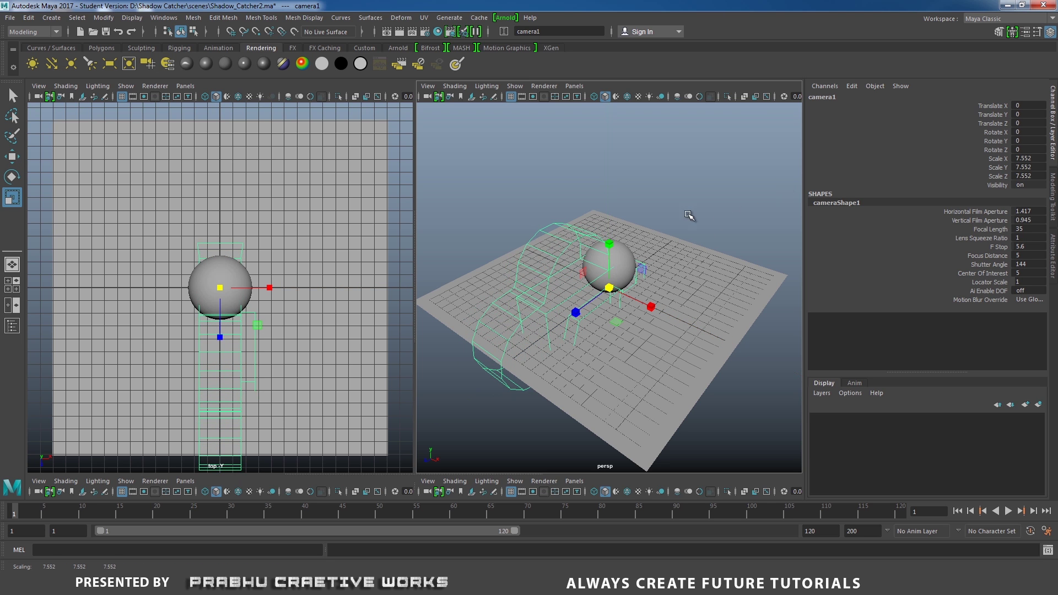
- Look through camera1 in the top view's panel and frame the sphere and ground plane from slightly above
left_click(188, 86)
mouse_move(213, 97)
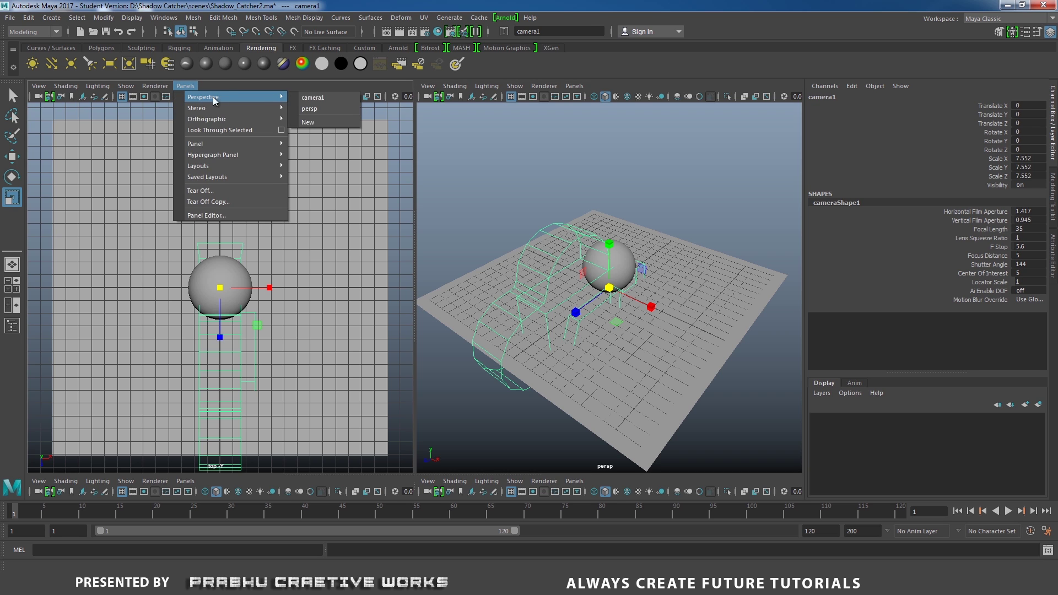
left_click(307, 97)
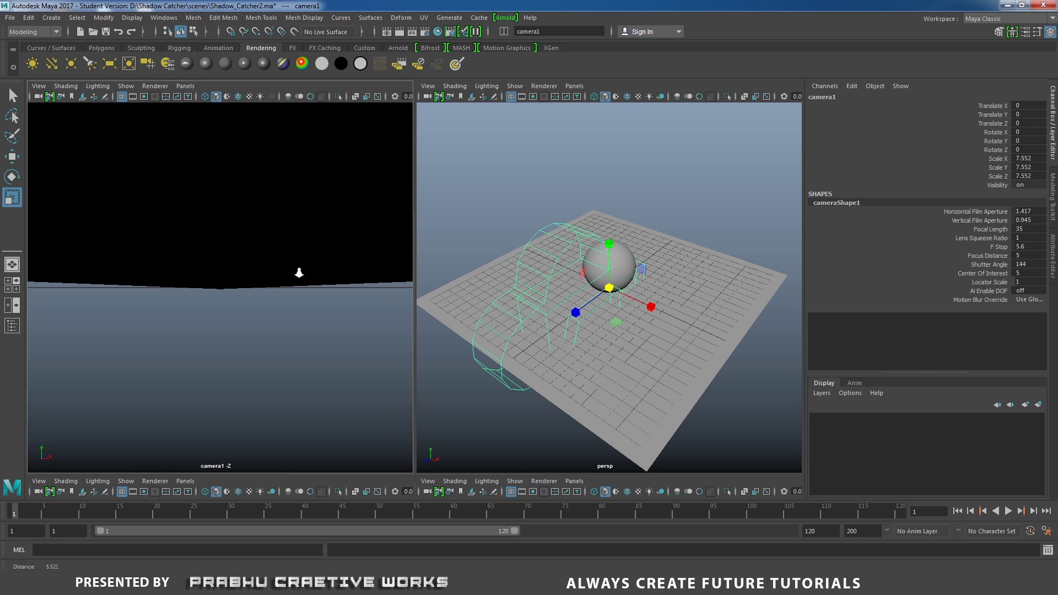
scroll(166, 231, "down", 5)
left_click_drag(303, 267, 243, 291, "alt")
right_click_drag(243, 291, 149, 267, "alt")
left_click_drag(149, 267, 185, 278, "alt")
middle_click_drag(186, 278, 238, 281, "alt")
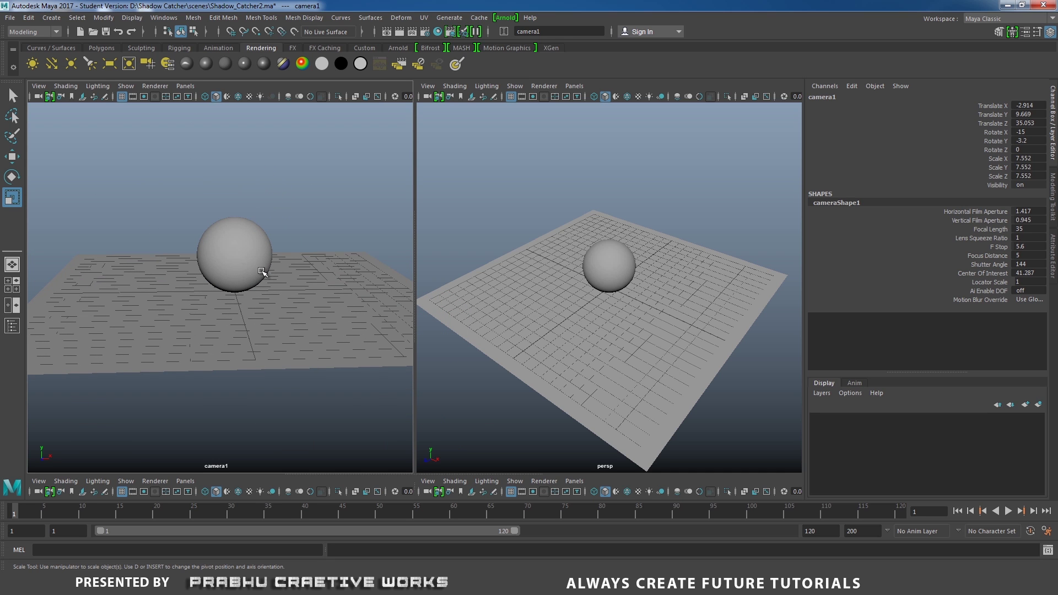
left_click_drag(262, 272, 255, 281, "alt")
right_click_drag(255, 281, 255, 276, "alt")
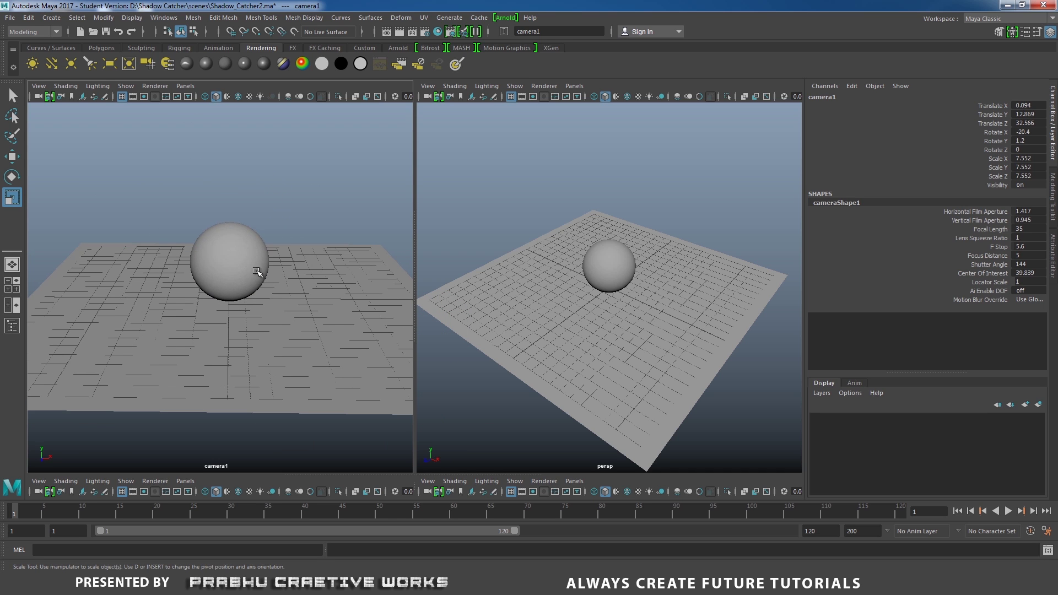
- Set camera1's view fit to Overscan and display its Resolution Gate
left_click(42, 86)
mouse_move(110, 296)
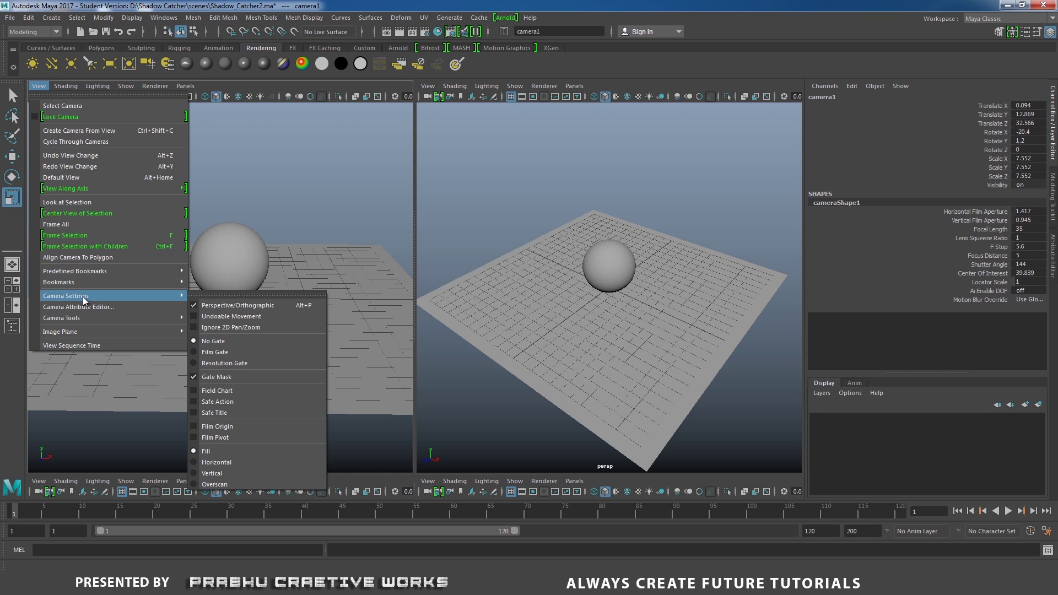
left_click(220, 485)
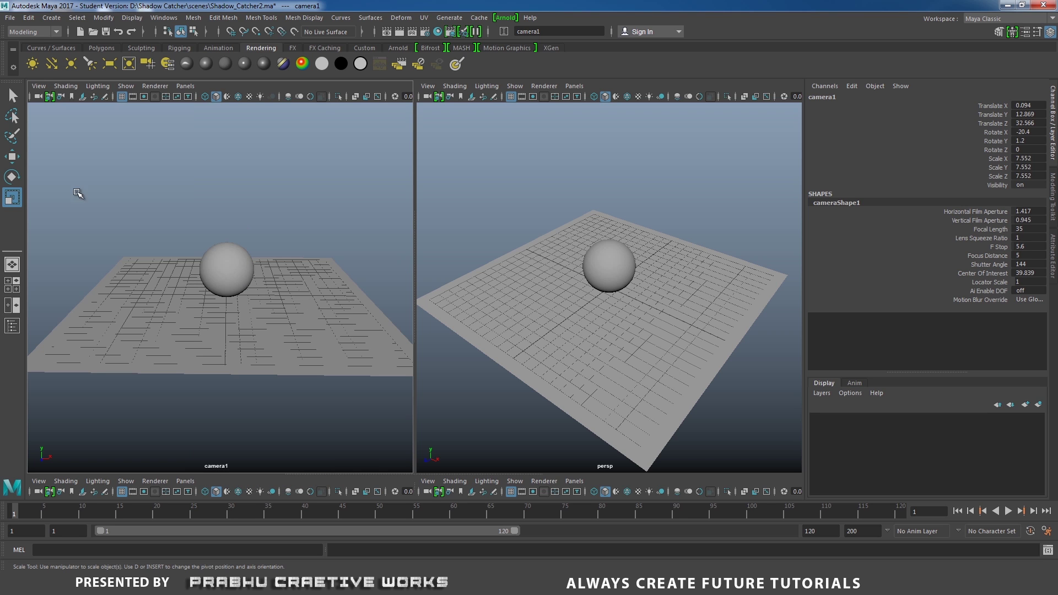
left_click(39, 86)
mouse_move(62, 299)
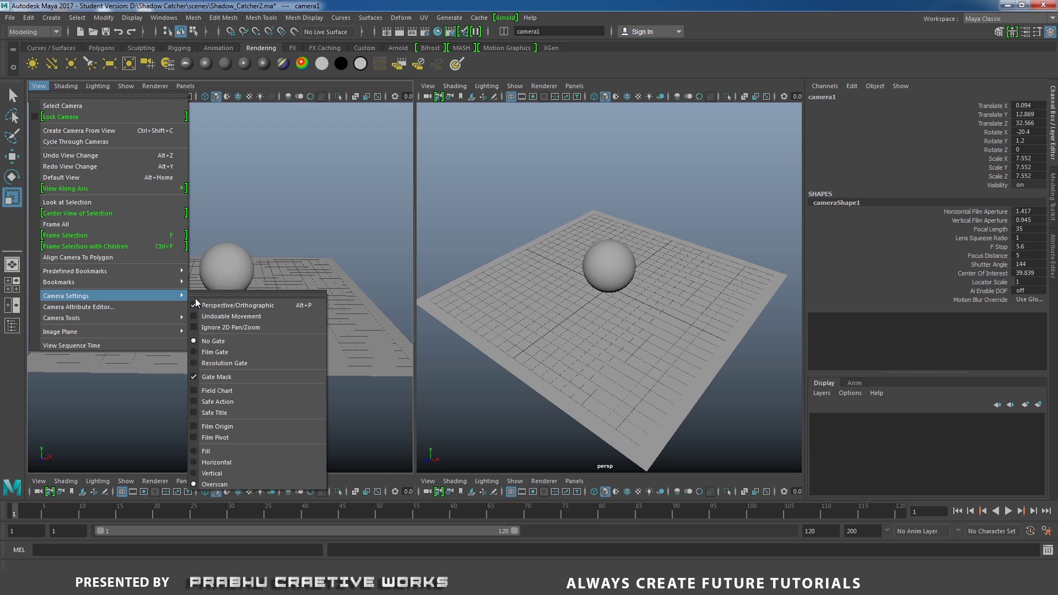
left_click(227, 362)
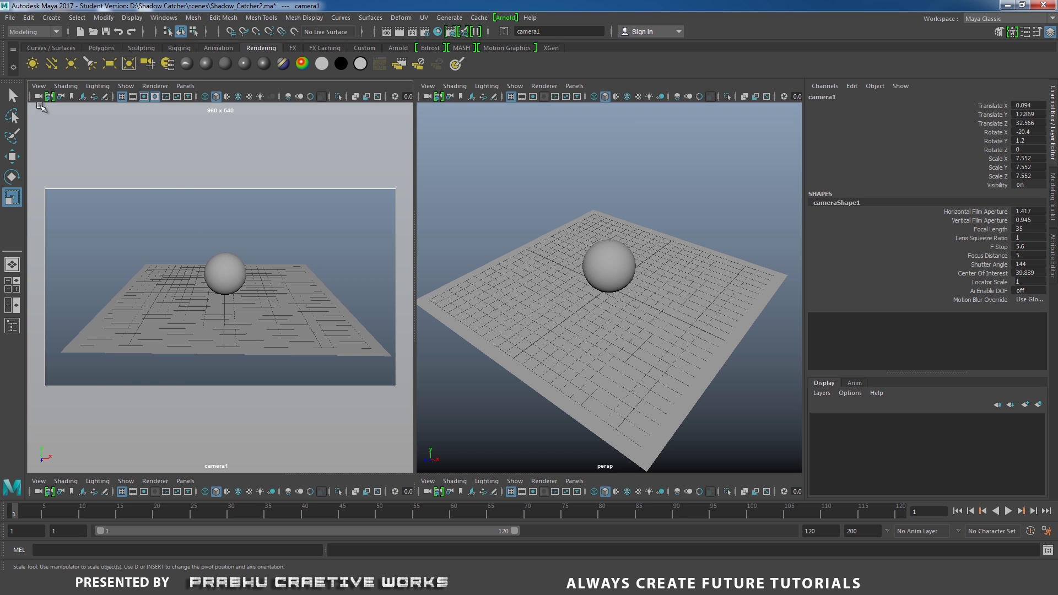
- Import designers_room-wallpaper-1366x768.png from the sourceimages folder as camera1's image plane
left_click(38, 86)
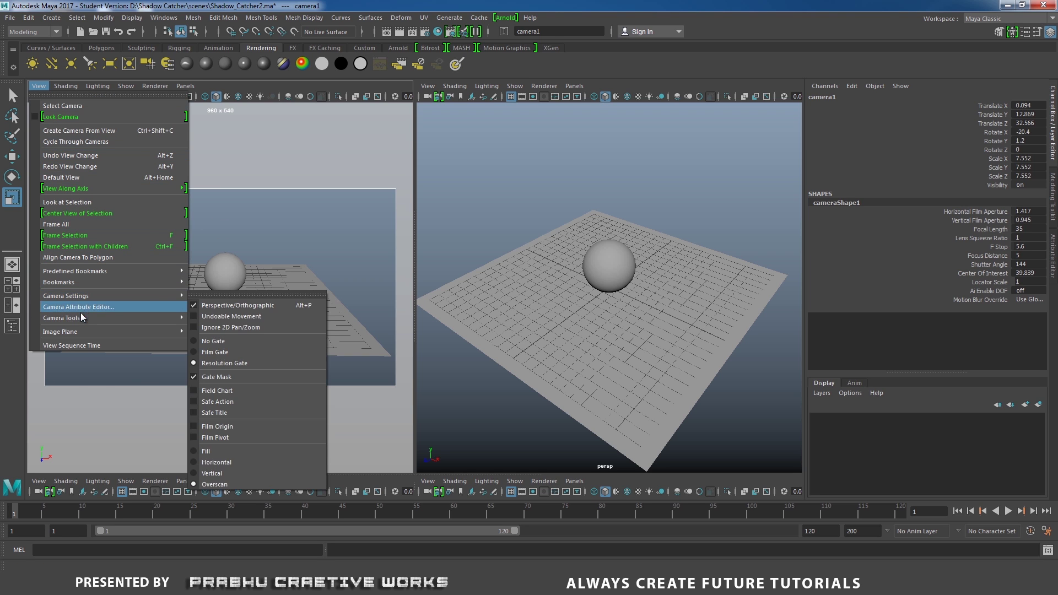
left_click(213, 340)
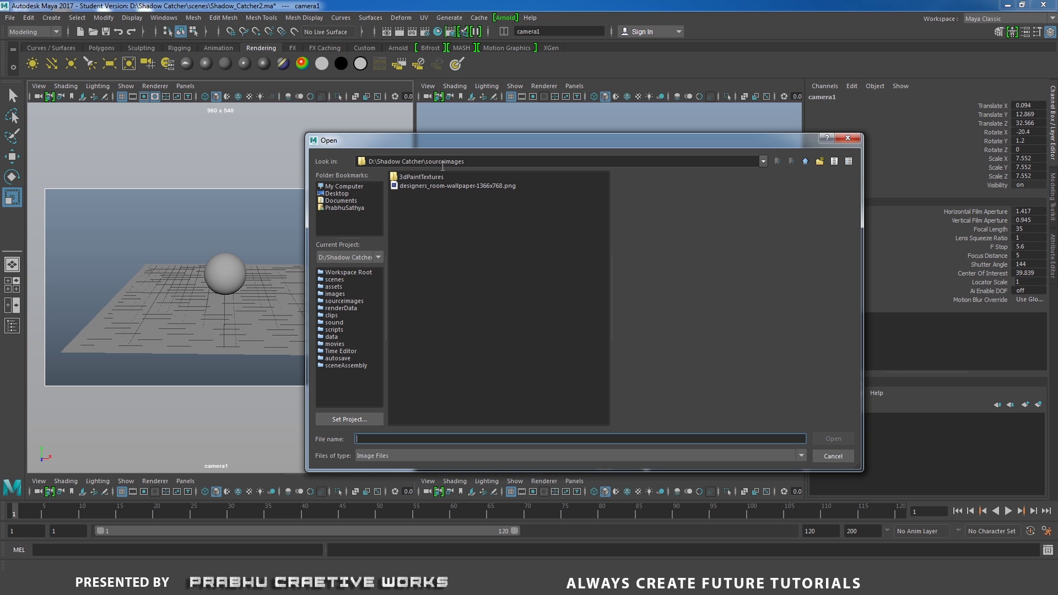
left_click(424, 188)
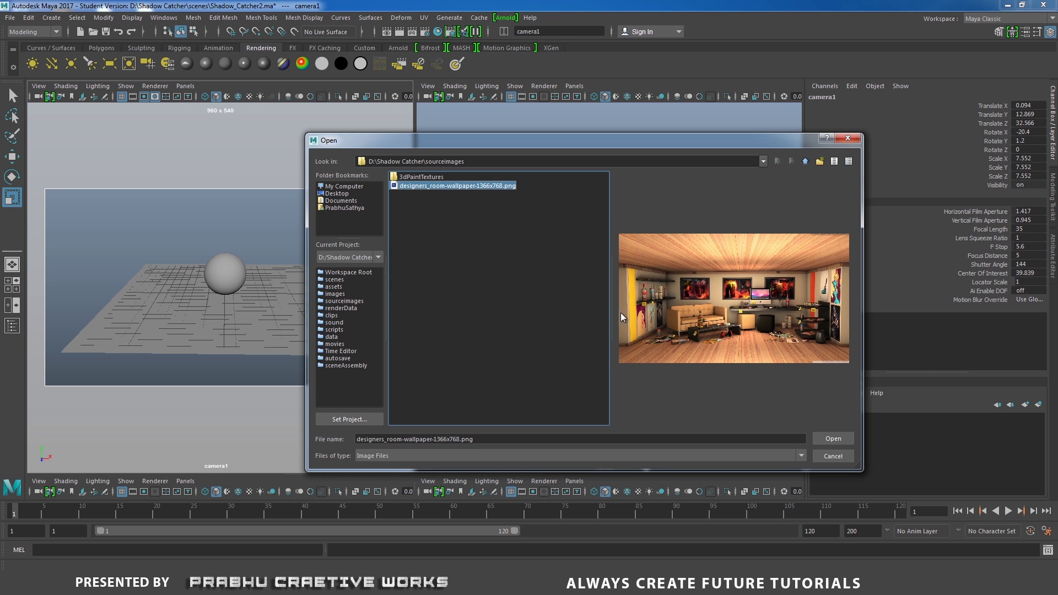
left_click(832, 442)
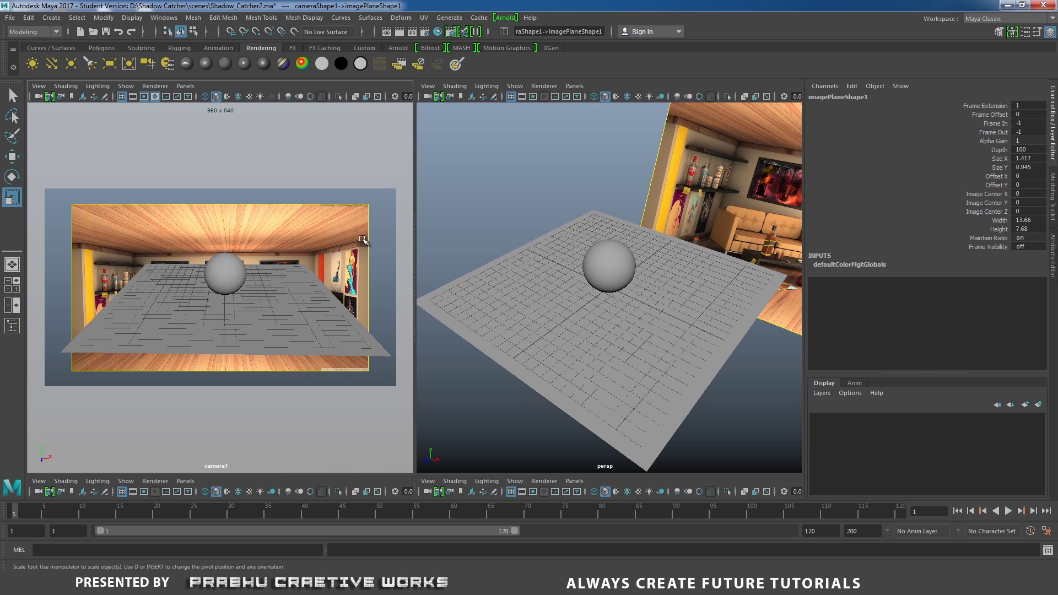
- Enlarge the image plane to Size X 1.817 and Size Y 1.345 so the room image fills the resolution gate
left_click(343, 211)
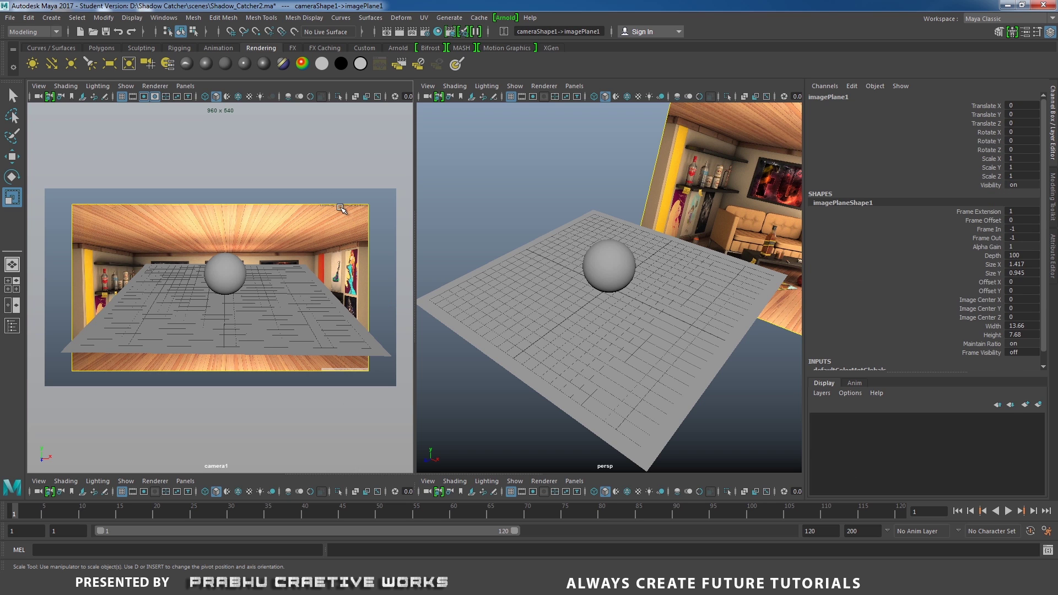
left_click_drag(339, 196, 352, 212)
left_click(994, 268)
left_click(996, 277, "shift")
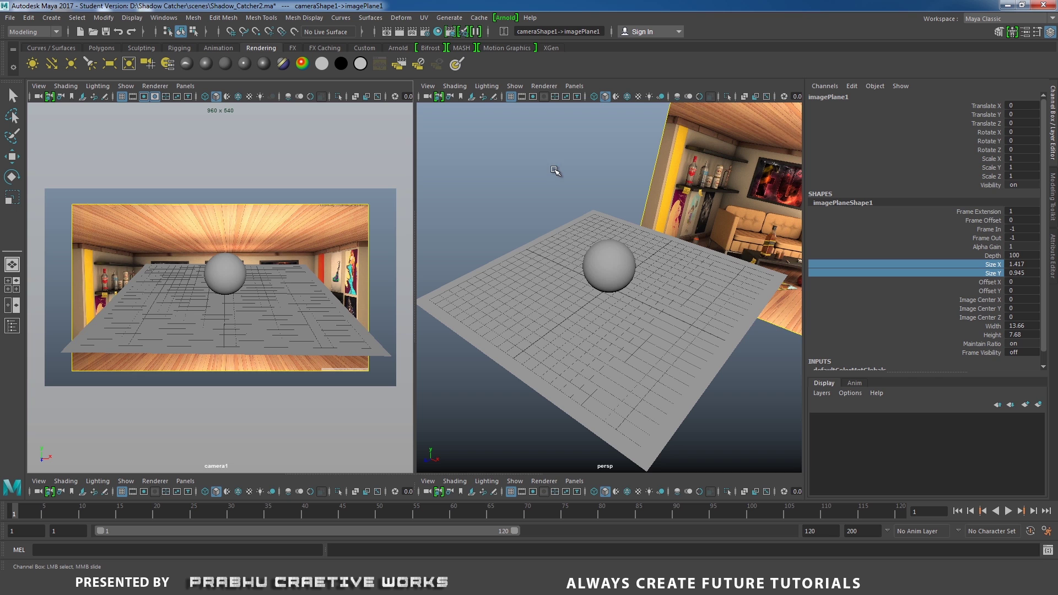
middle_click_drag(554, 169, 552, 167)
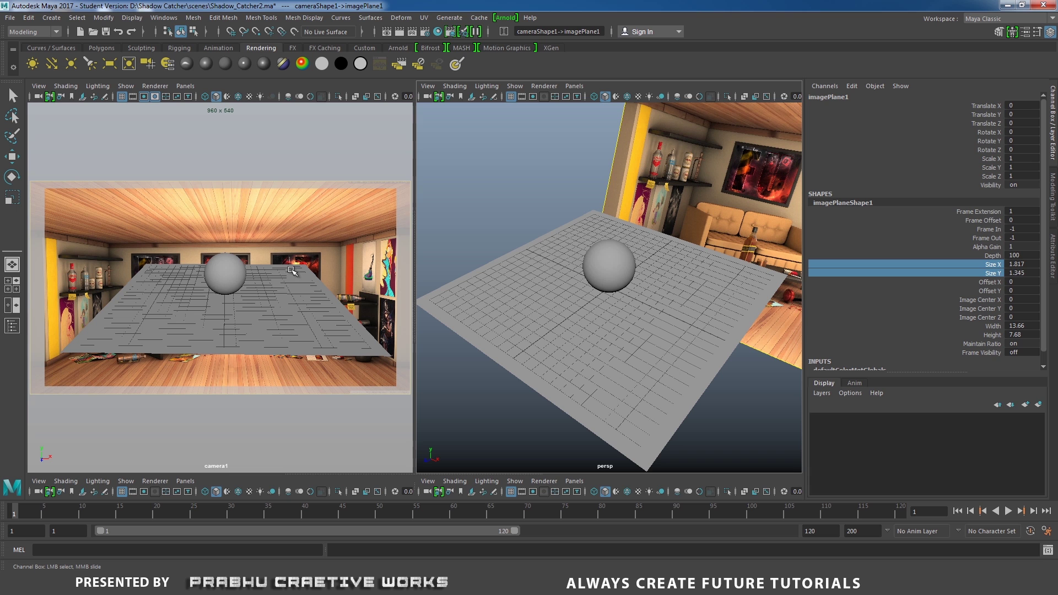
- Display camera1's view as wireframe and adjust the camera so the ground plane lines up with the room's floor
left_click_drag(298, 303, 275, 322, "alt")
key("4")
middle_click_drag(276, 322, 274, 349, "alt")
left_click_drag(213, 377, 219, 368, "alt")
mouse_move(218, 369)
middle_mouse_down("alt")
mouse_move(232, 376)
mouse_move(250, 343)
mouse_move(236, 358)
middle_mouse_up("alt")
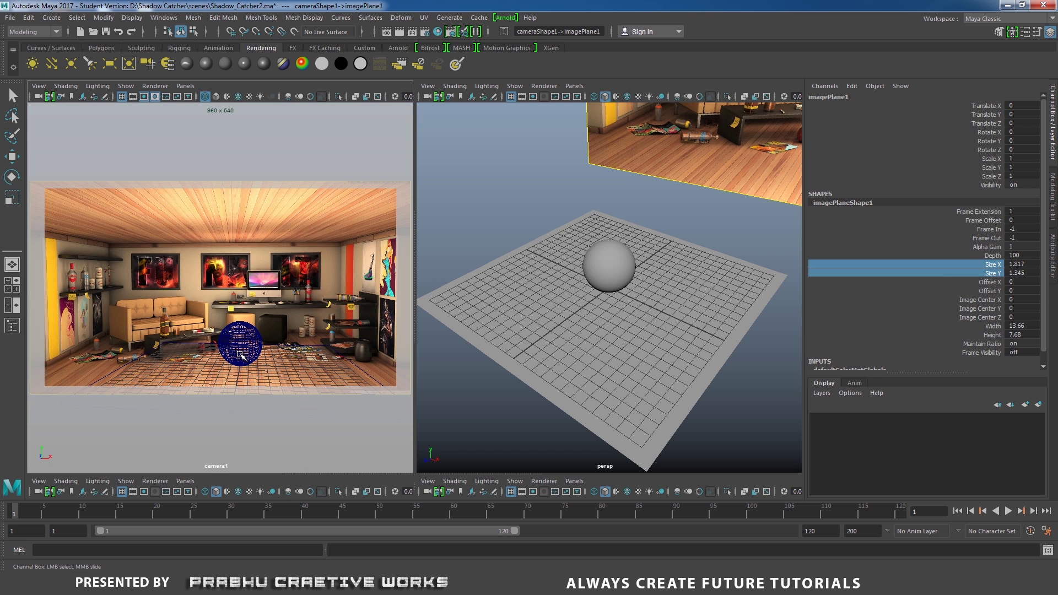
- Scale the sphere down uniformly to about 1.7 to suit the room, and deselect it
left_click(241, 354)
key("r")
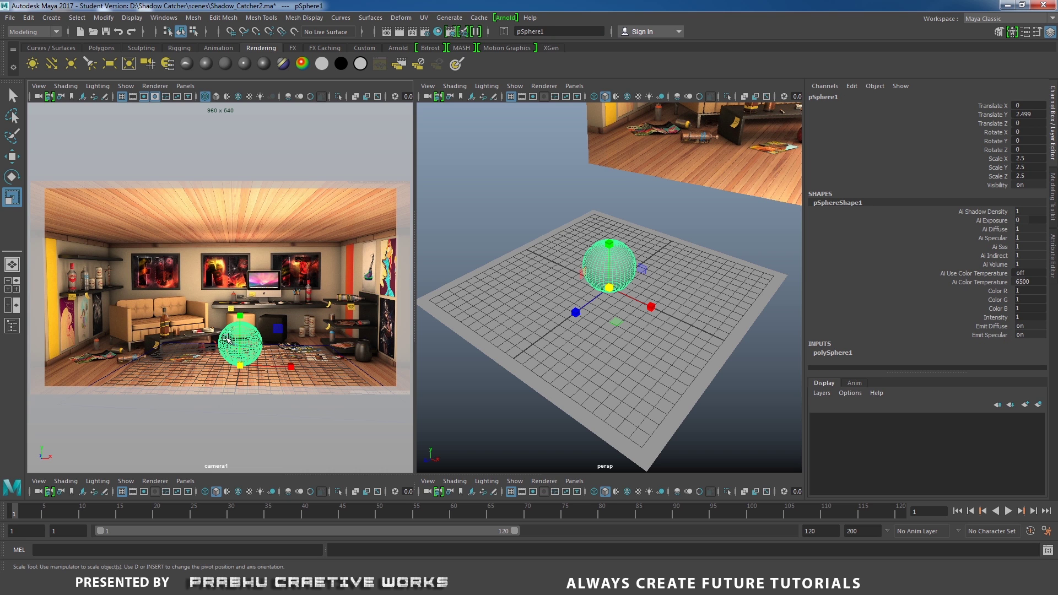
left_click_drag(241, 366, 223, 359)
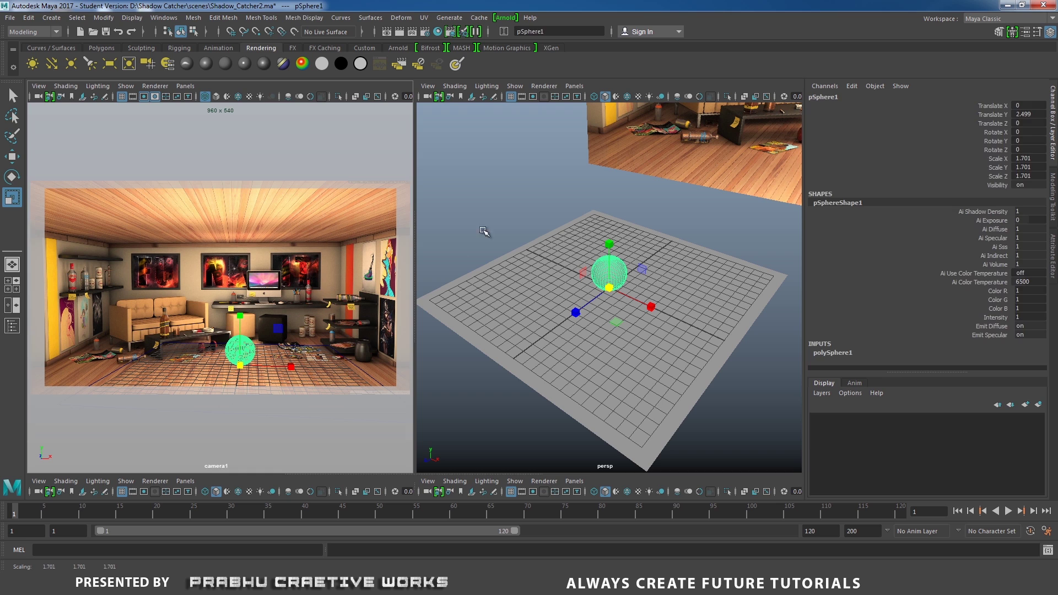
left_click(484, 233)
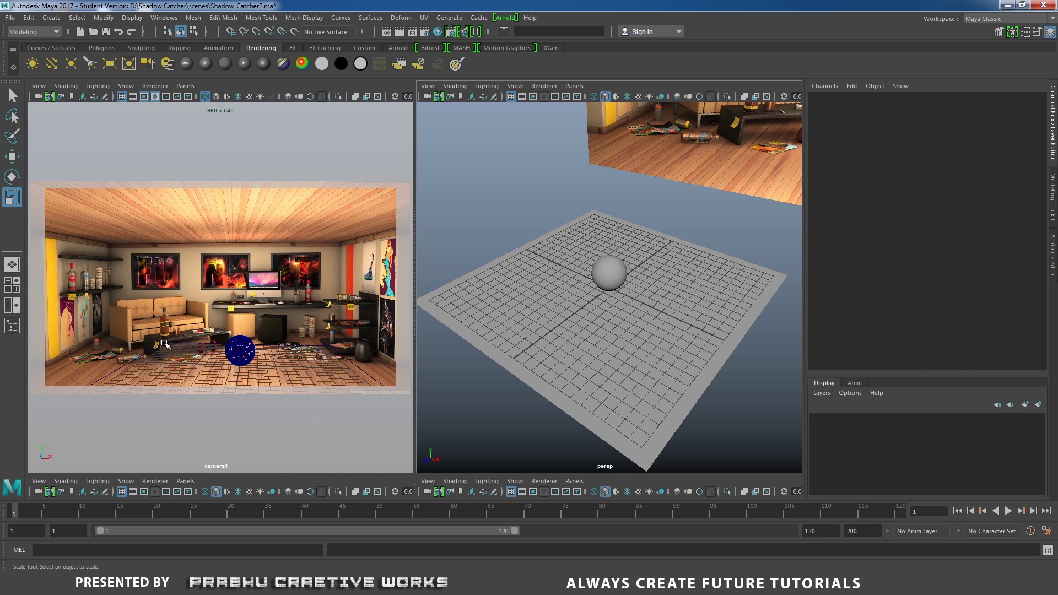
- Create an area light and scale it uniformly to about 3.94
left_click(165, 345)
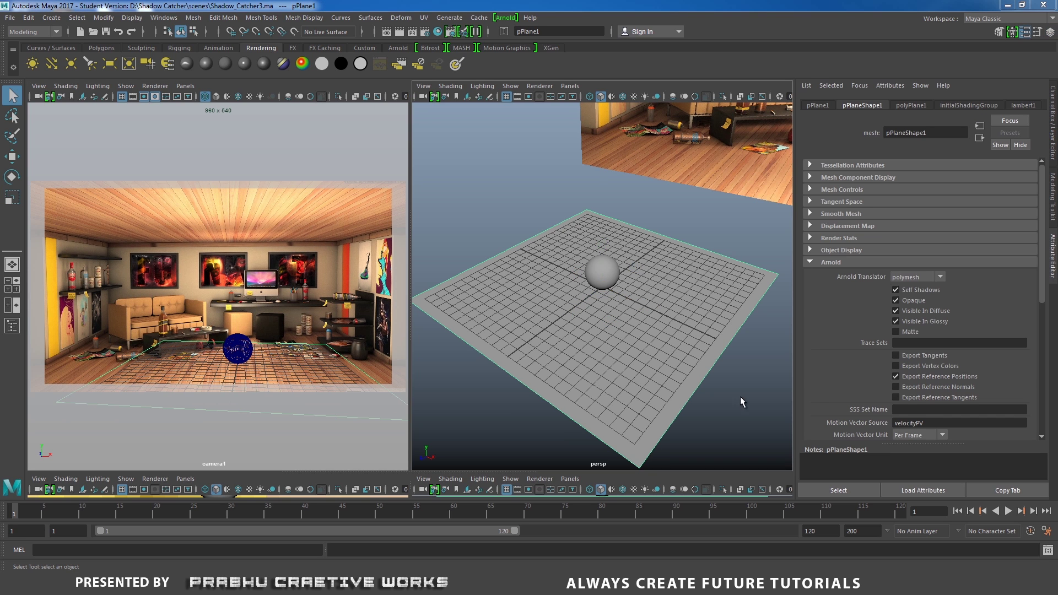
left_click(111, 65)
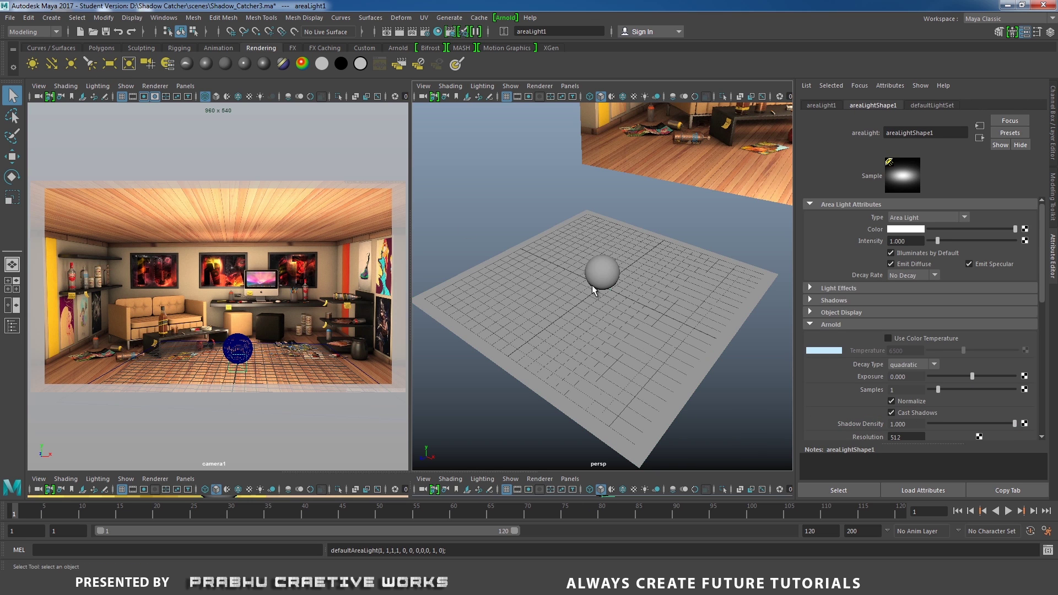
key("r")
left_click_drag(603, 287, 722, 234)
- Rotate the area light to face down onto the ground plane by setting its Rotate X to -90
key("e")
left_click(1053, 121)
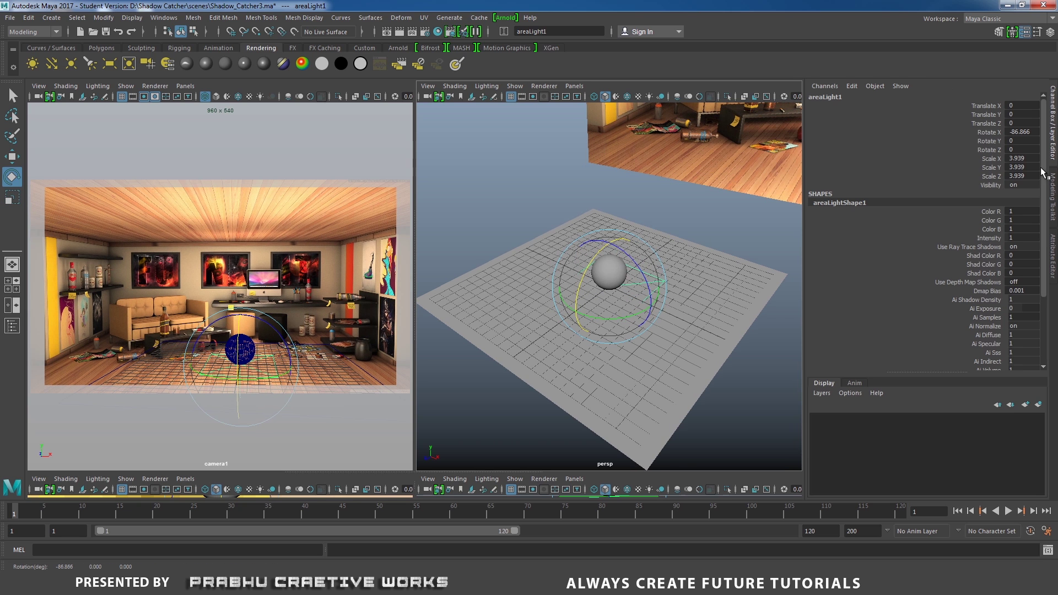
left_click(1034, 134)
type("-90")
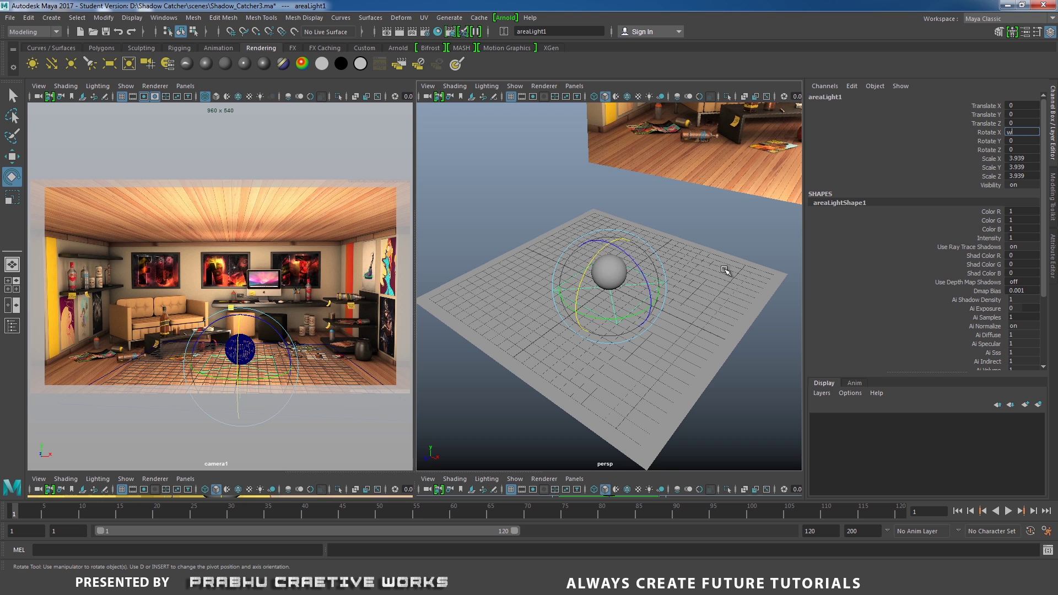
key("Return")
- Raise the area light above the sphere to a Translate Y of about 11.67
key("w")
left_click_drag(609, 239, 612, 95)
left_click_drag(614, 209, 606, 187, "alt")
left_click_drag(611, 123, 610, 117)
left_click_drag(600, 209, 606, 209, "alt")
- Render the scene through cameraShape1 in the Arnold Render View after trying perspShape, and uncover the perspective view
left_click(505, 18)
left_click(524, 38)
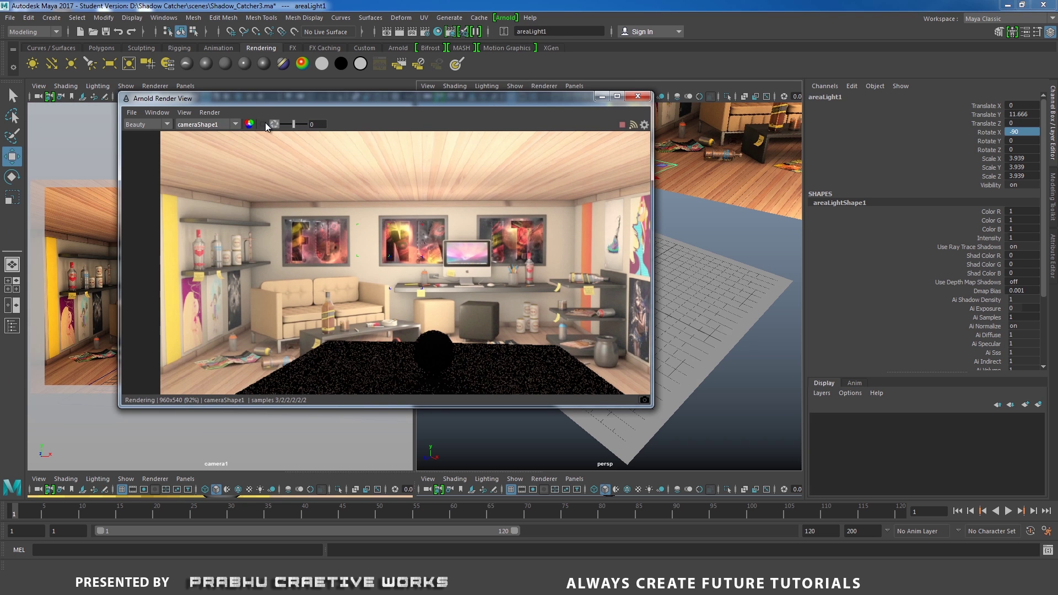
left_click(234, 124)
left_click(194, 134)
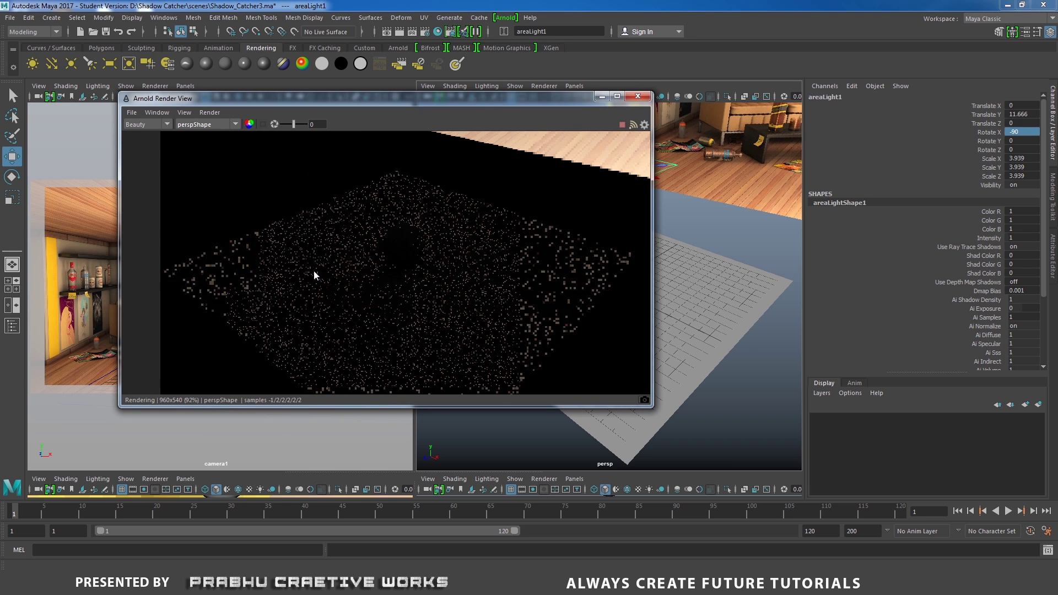
left_click(198, 126)
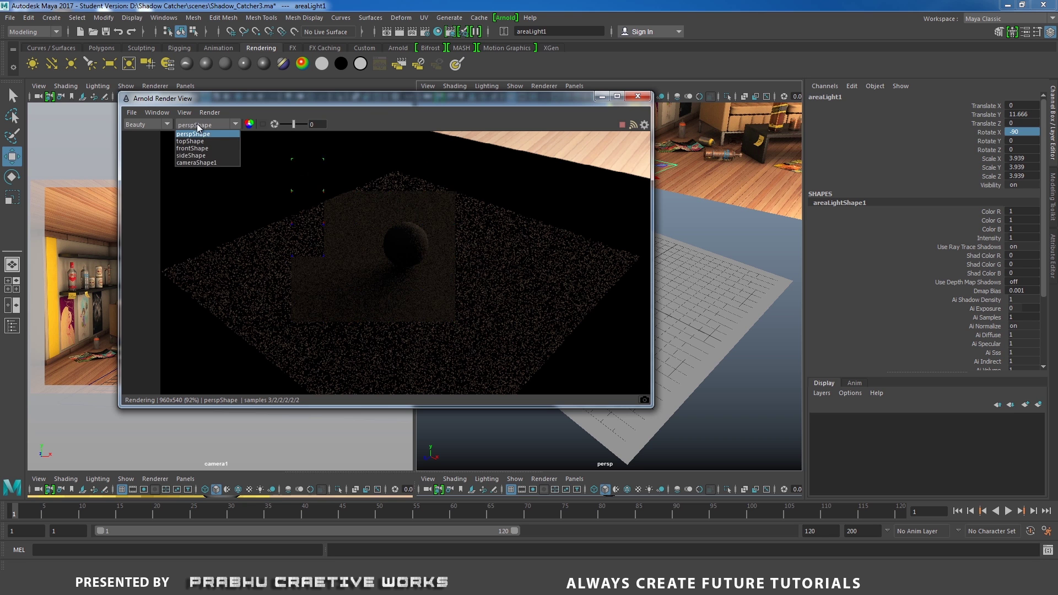
left_click(205, 162)
left_click_drag(429, 105, 282, 133)
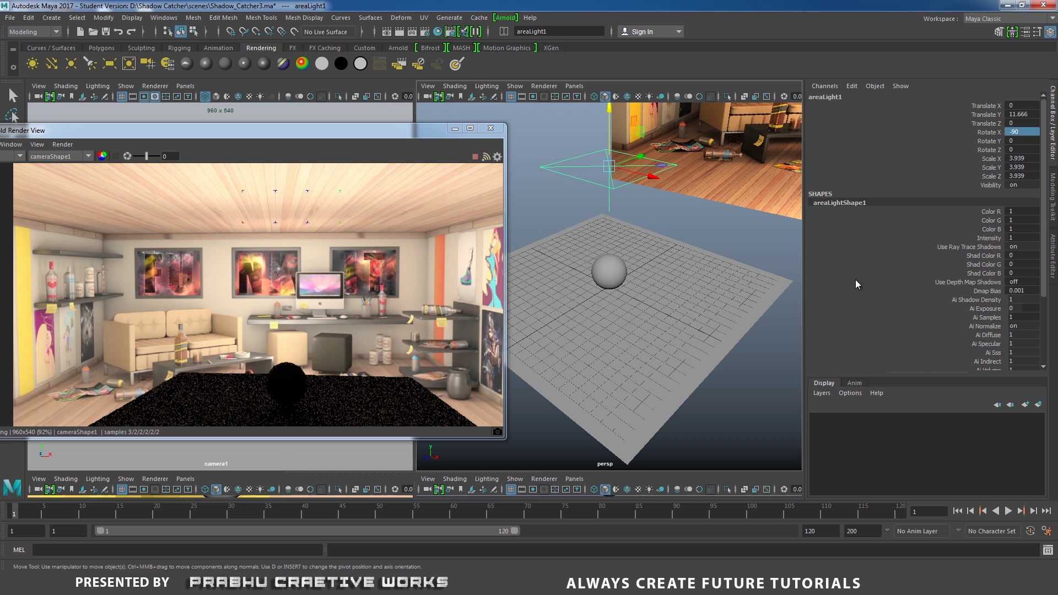
- Set the area light's Arnold exposure to 10 and save an incremental version of the scene
left_click(1054, 266)
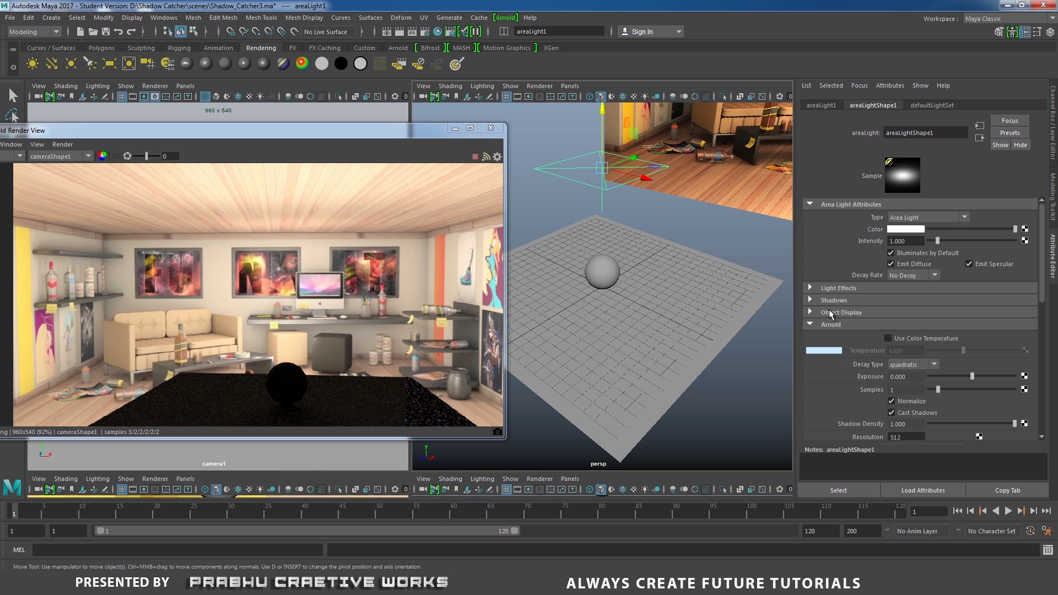
left_click(809, 324)
left_click(809, 325)
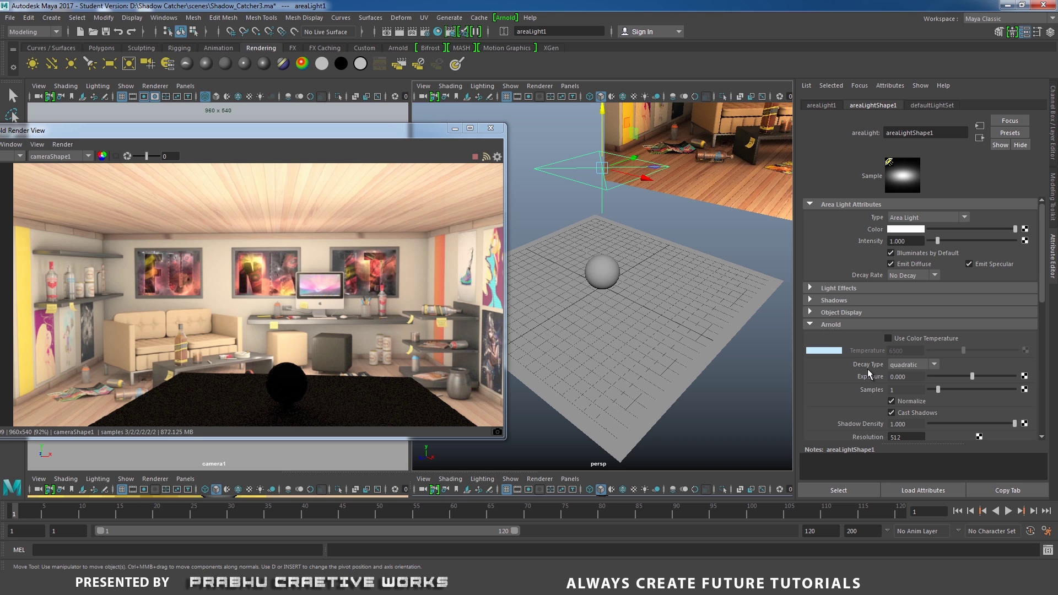
type("10")
key("Return")
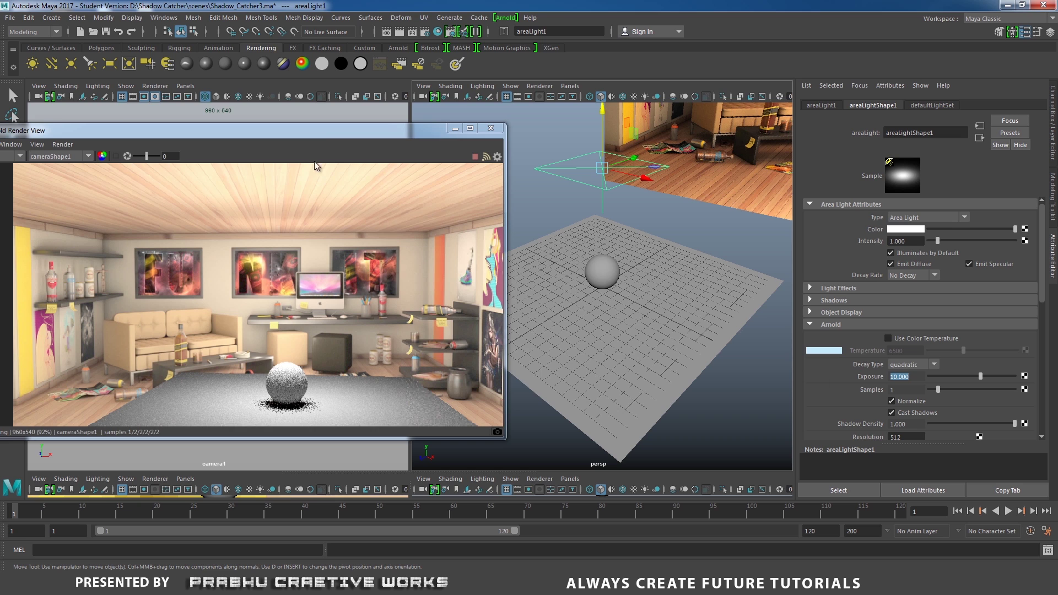
left_click_drag(323, 132, 349, 117)
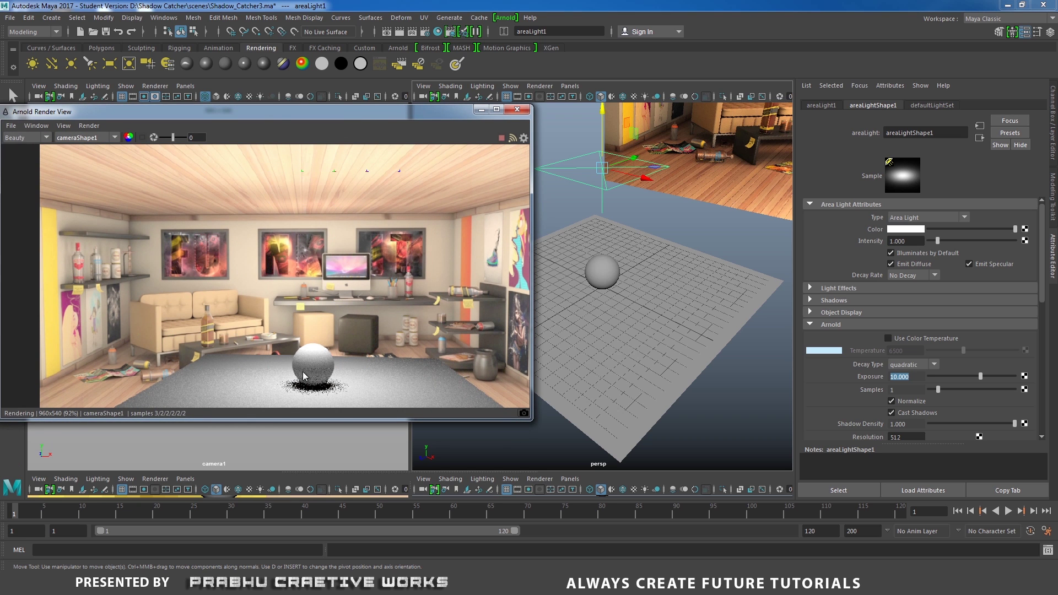
key("ctrl+alt+s")
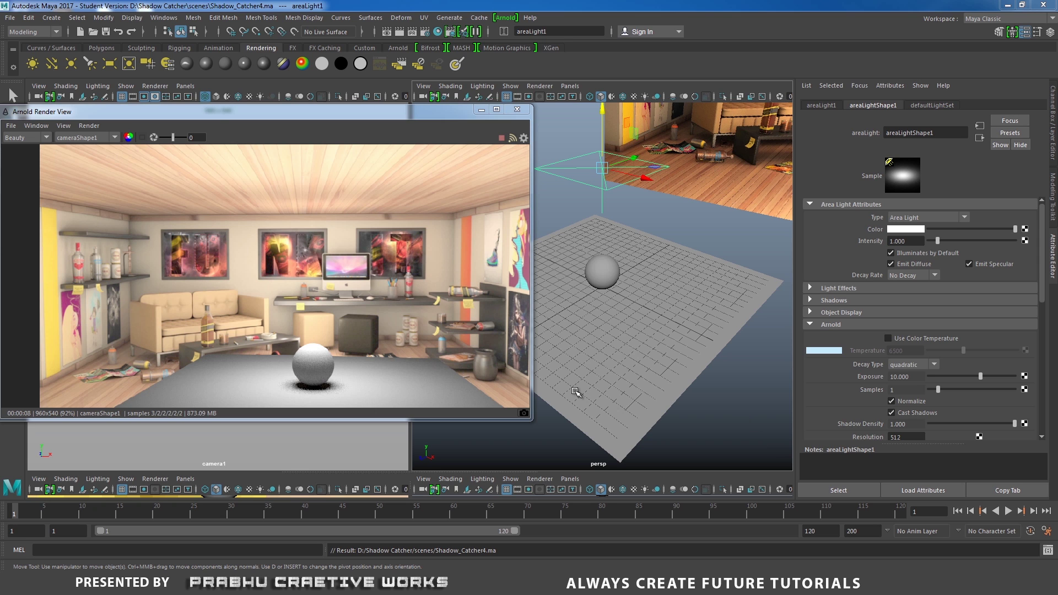
- Assign a new Arnold aiStandard material to the sphere
left_click(611, 276)
right_click(611, 278)
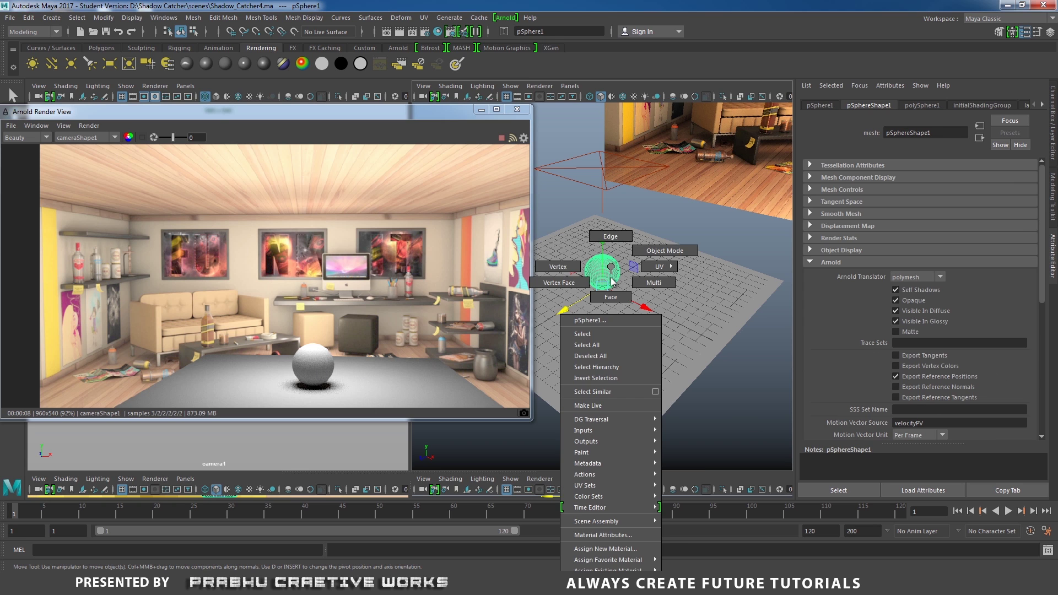
left_click(609, 549)
left_click(620, 235)
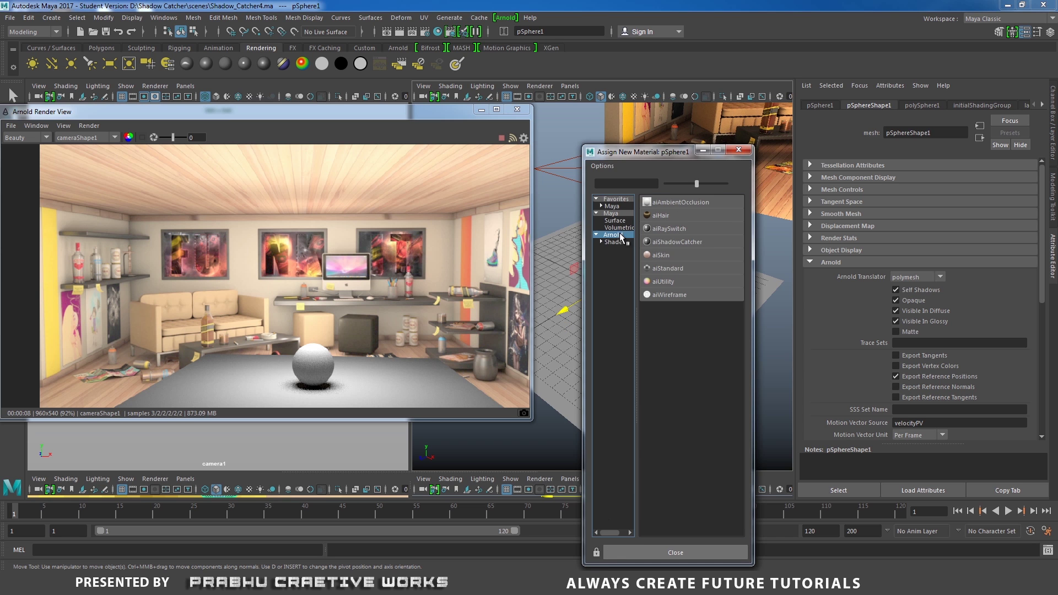
left_click(665, 269)
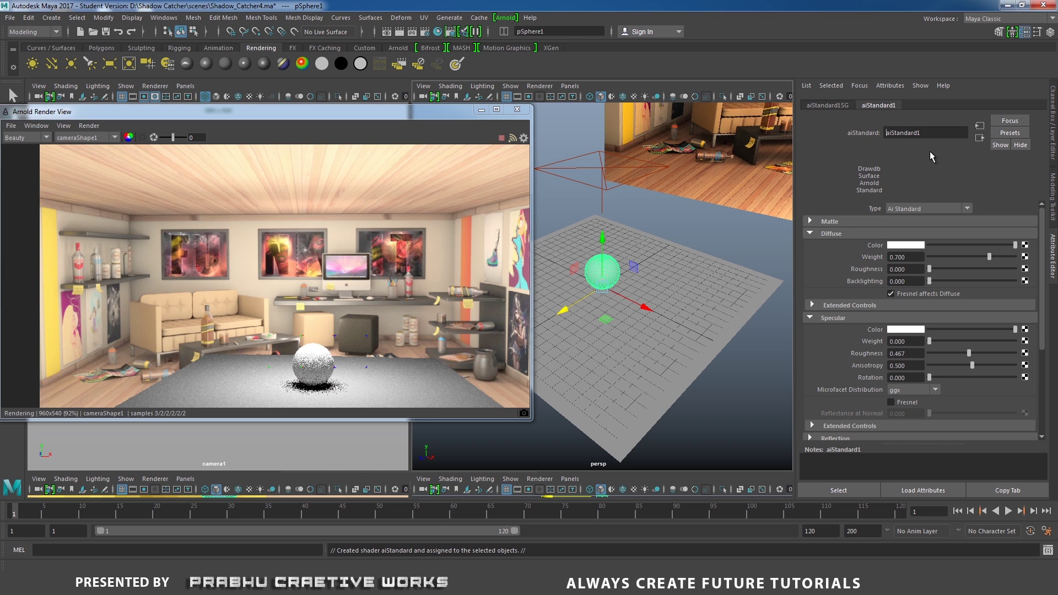
- Rename the sphere's new material to Sphere_aiStandard1
type("Sph")
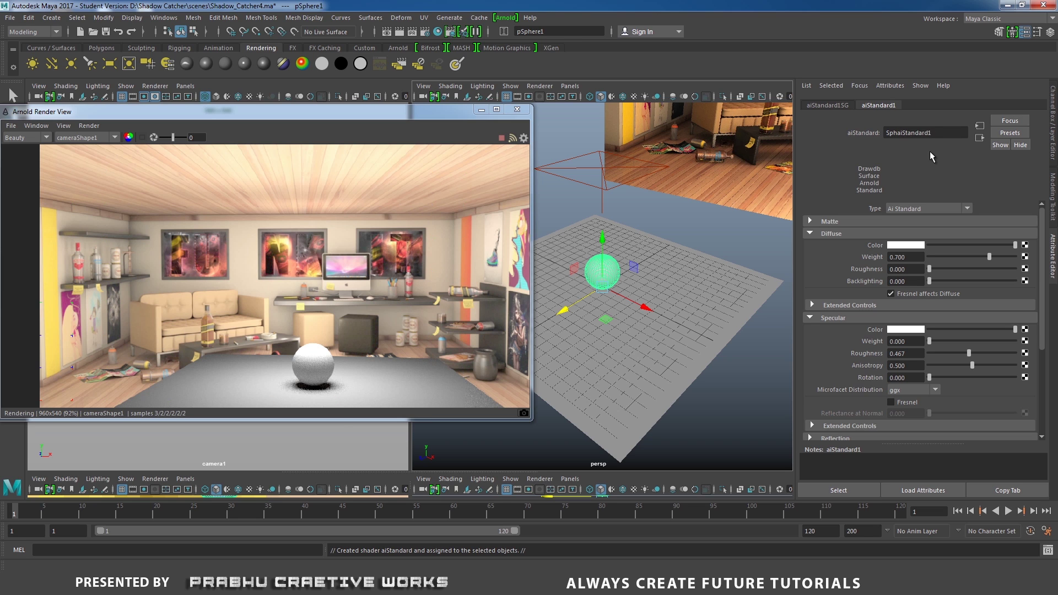
type("_")
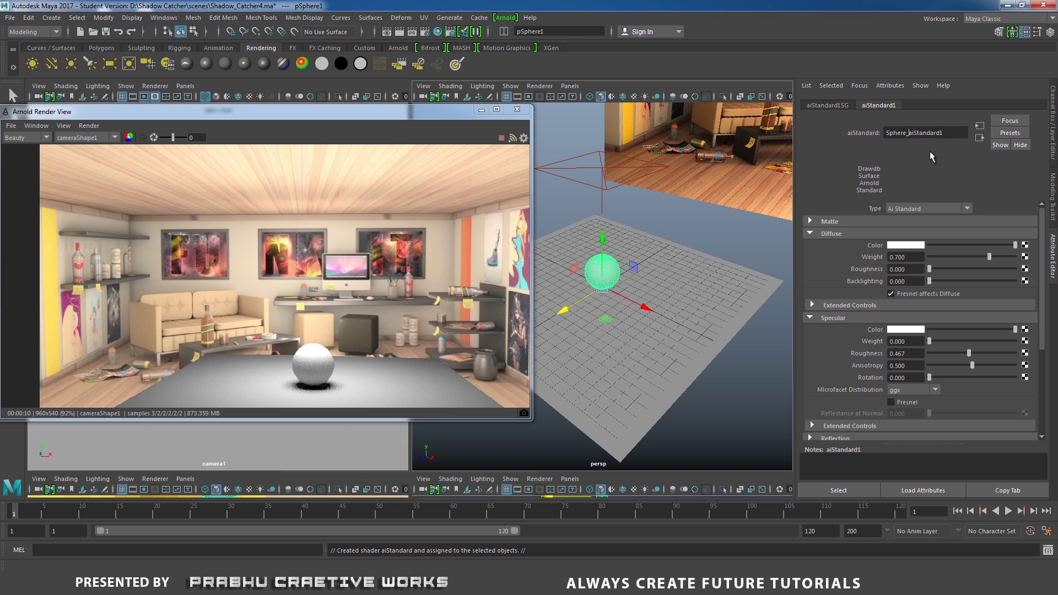
key("Return")
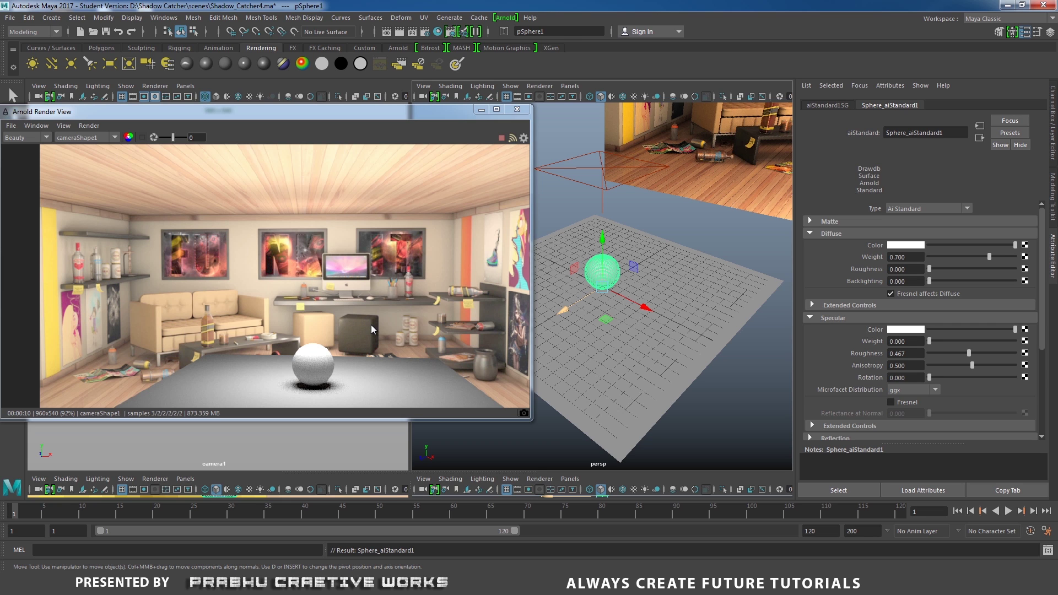
- Set the sphere material's diffuse color by sampling the dark cube stool in the rendered room image
left_click(905, 246)
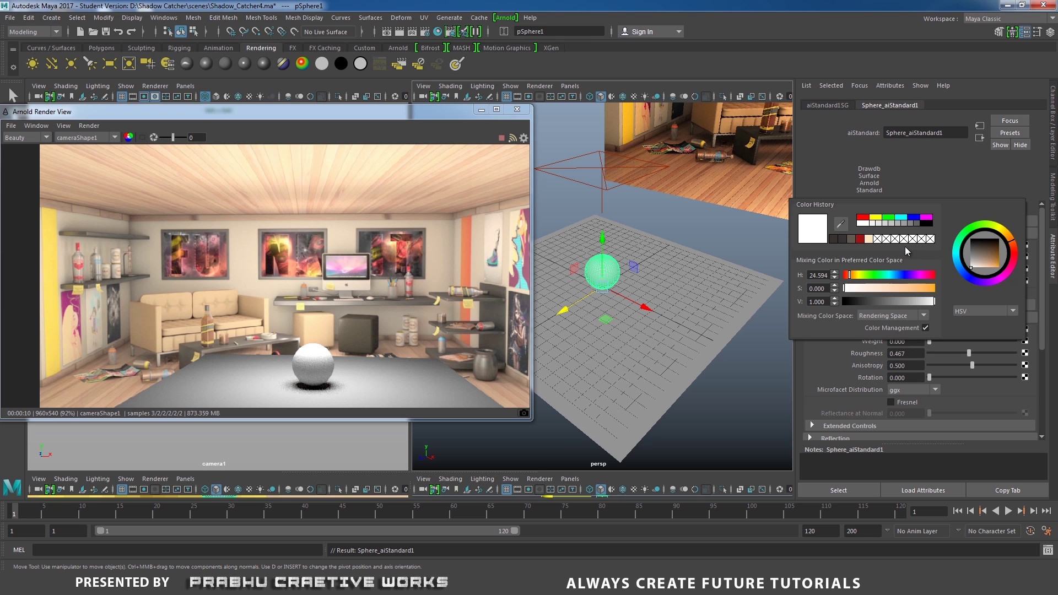
left_click(841, 224)
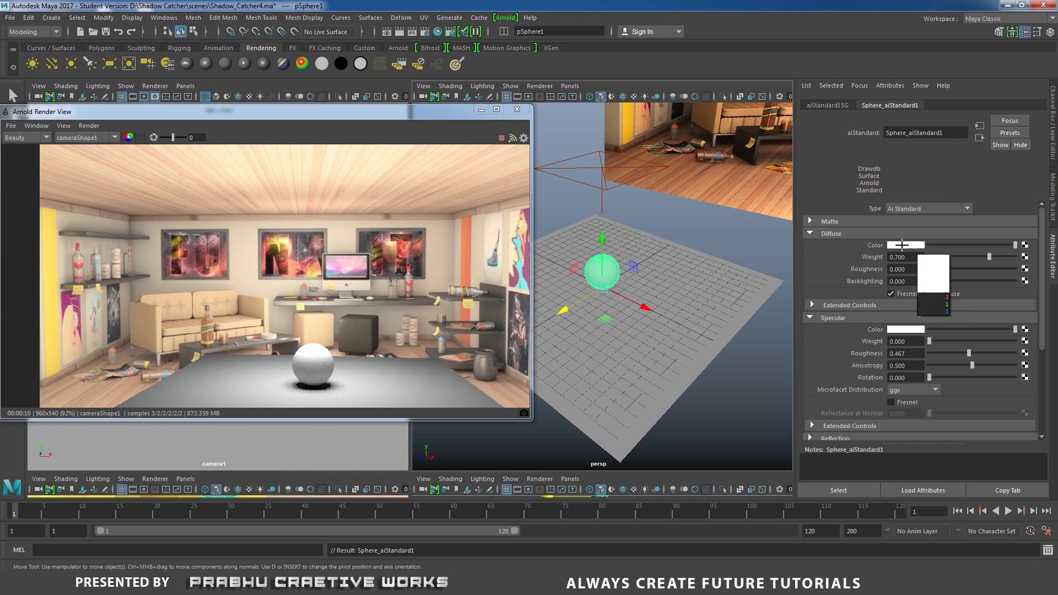
left_click(906, 248)
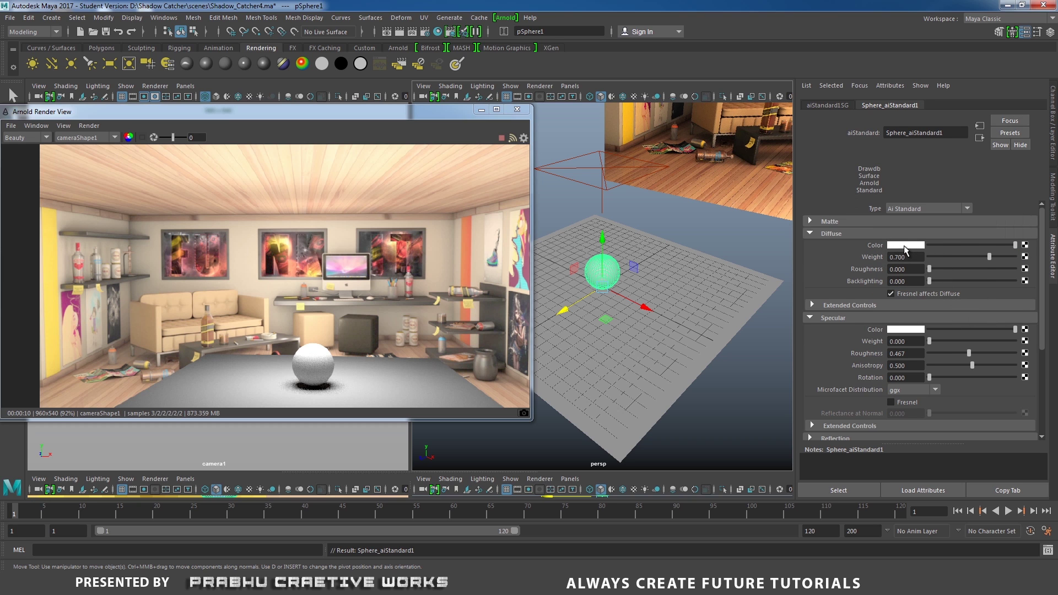
left_click(906, 249)
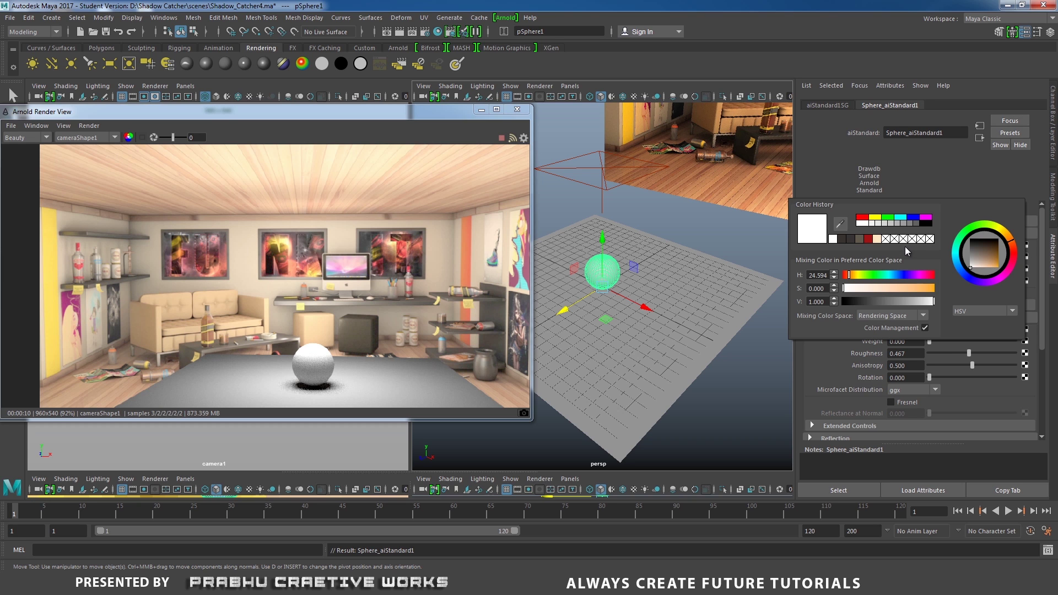
left_click(841, 225)
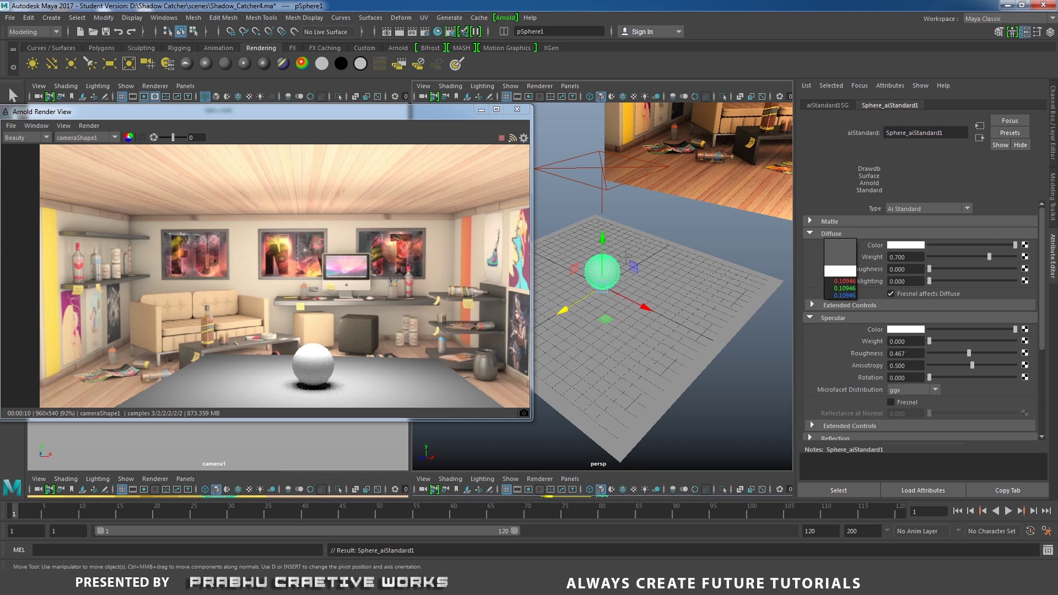
left_click(374, 330)
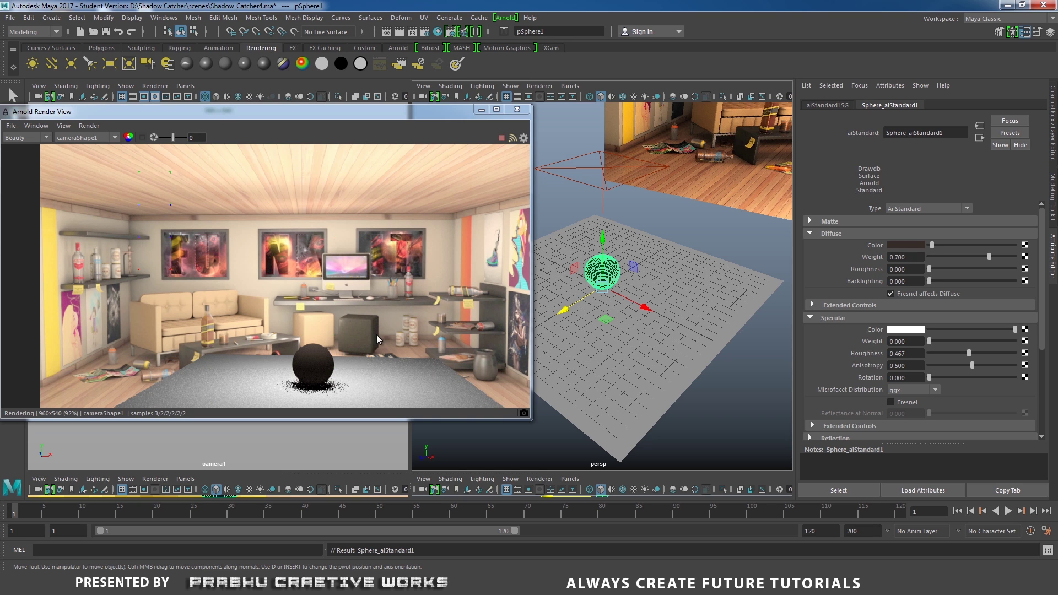
- Set the sphere material's specular weight to 0.05 and save another incremental version of the scene
left_click(825, 318)
left_click(825, 318)
left_click_drag(931, 341, 933, 342)
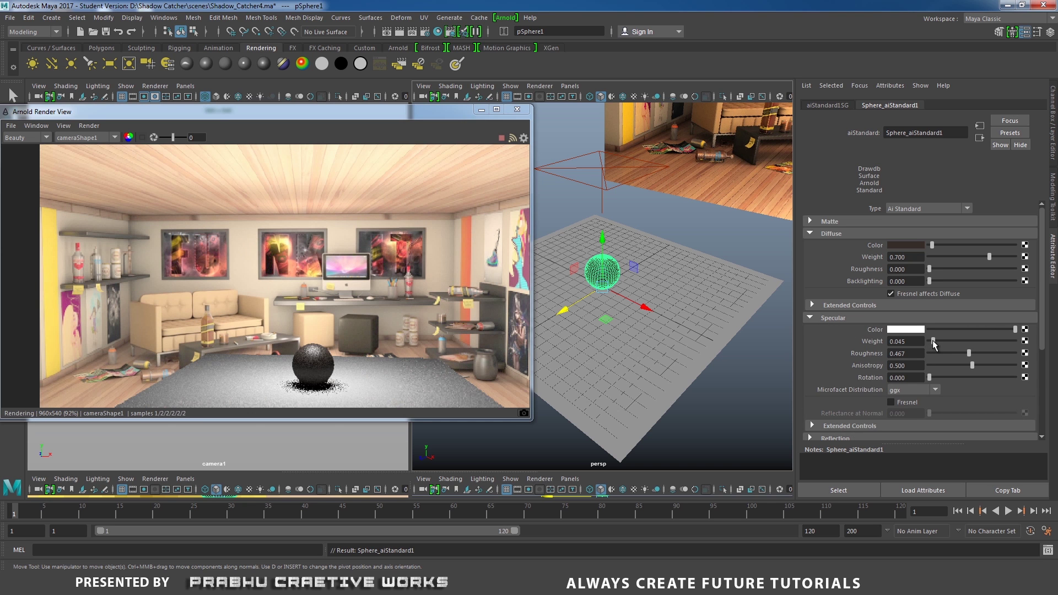
left_click_drag(905, 341, 898, 341)
type("50")
key("Return")
key("ctrl+alt+s")
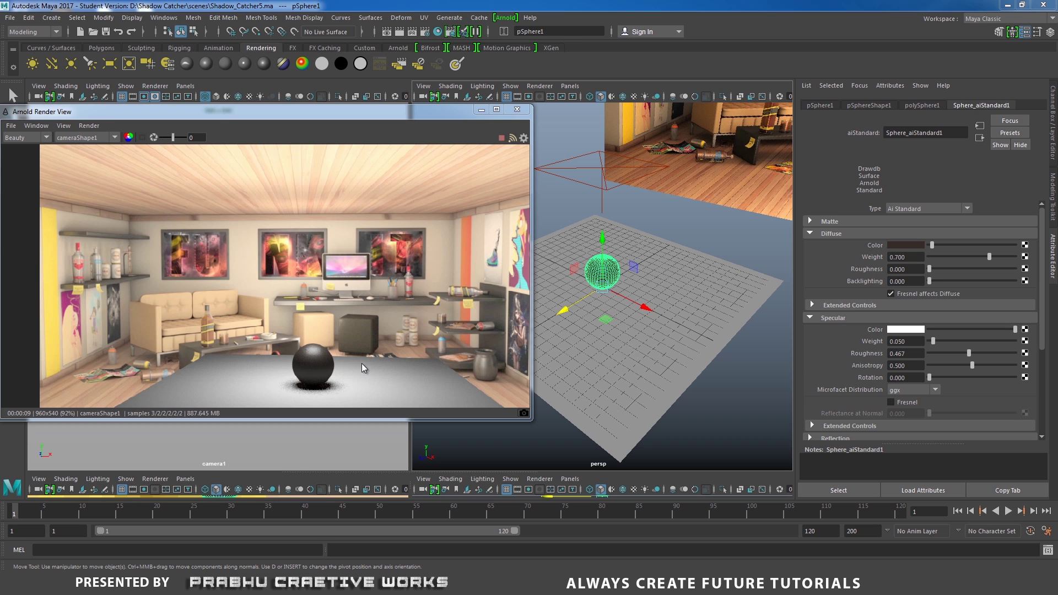
- Try hiding the ground plane from the render by turning off Primary Visibility in its render stats
left_click_drag(659, 398, 680, 420)
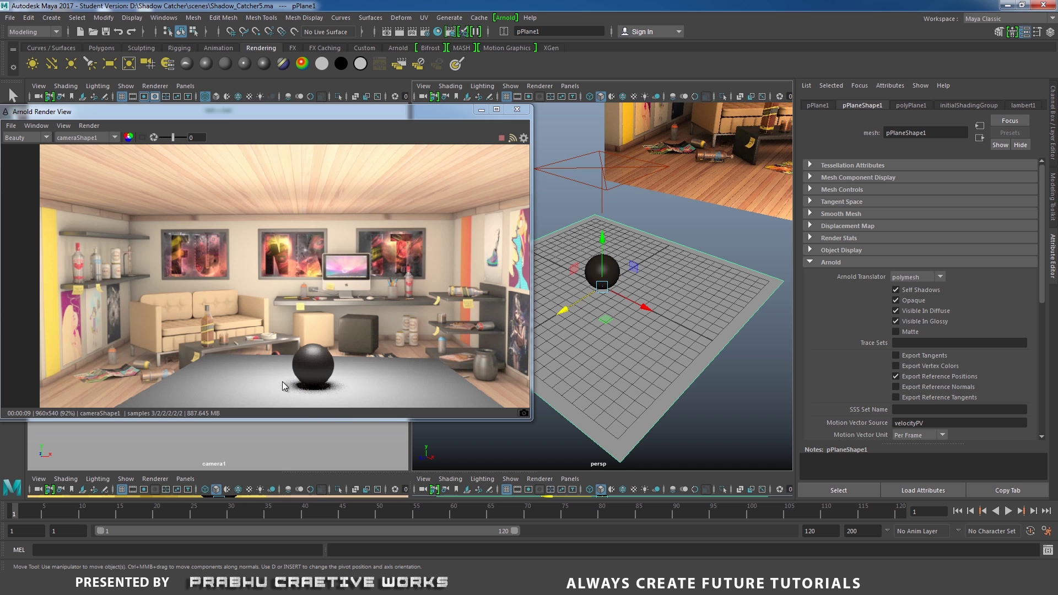
left_click(705, 424)
left_click_drag(705, 423, 662, 387)
left_click(824, 239)
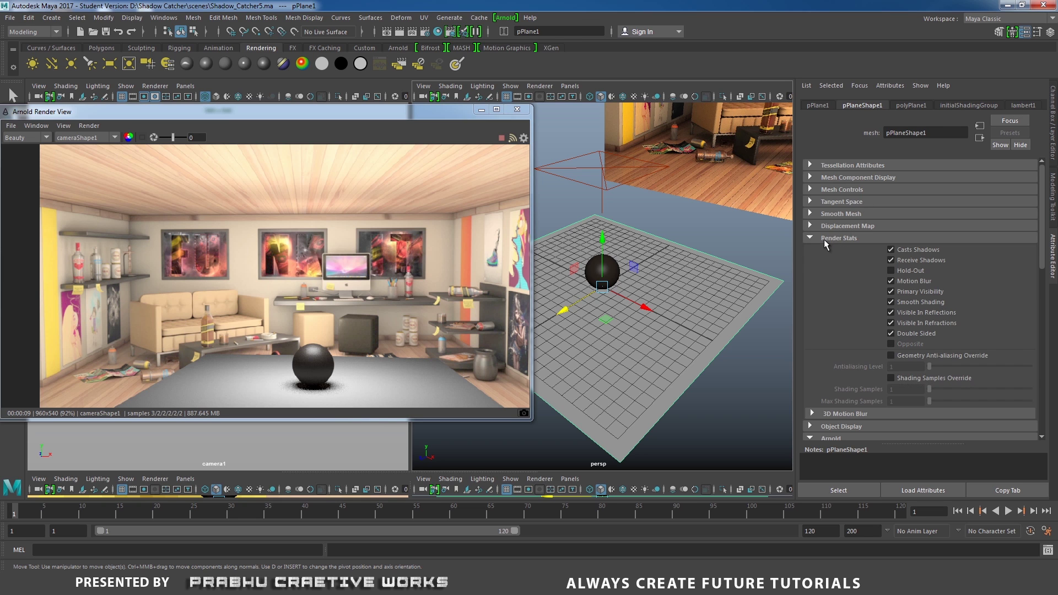
left_click(891, 292)
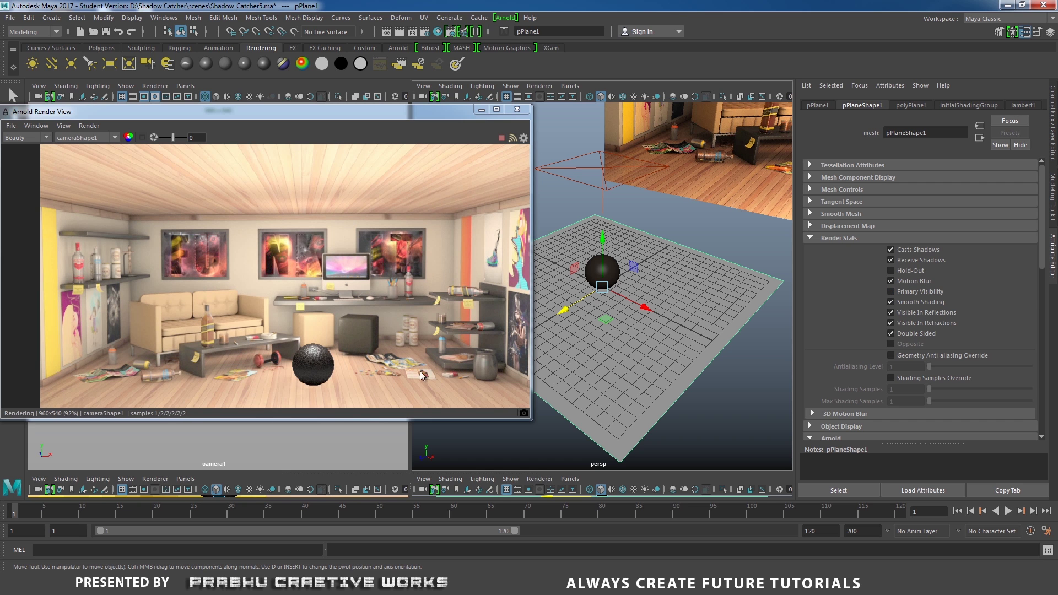
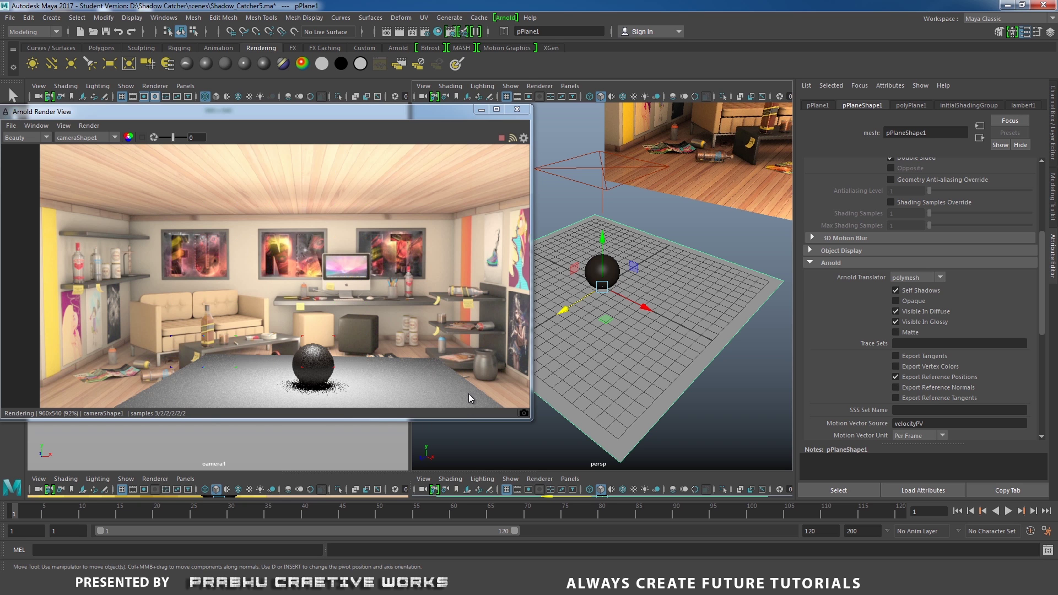
- Assign a new Arnold aiShadowCatcher material to the ground plane
left_click(730, 369)
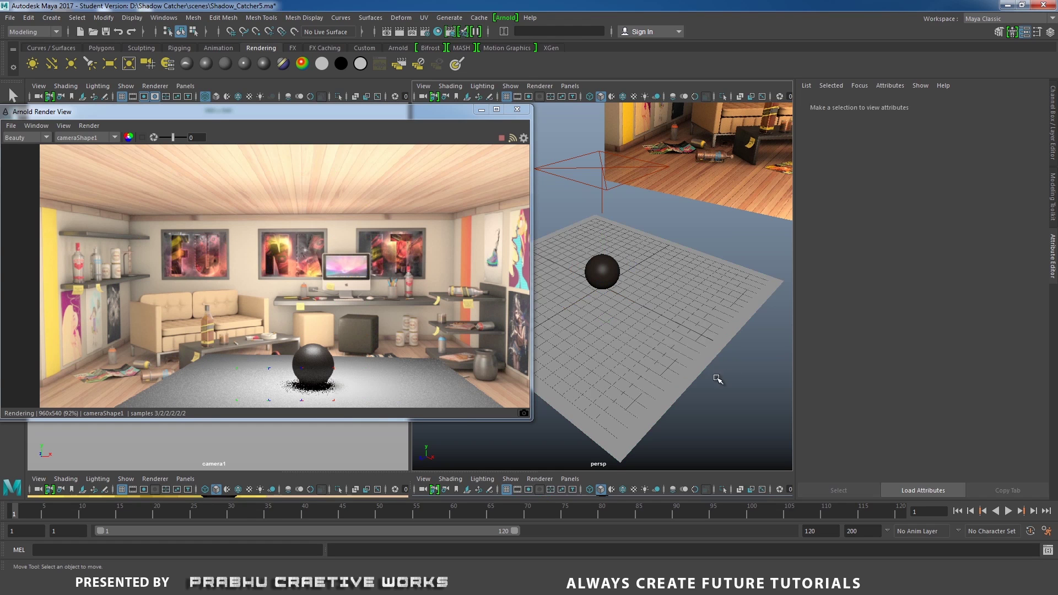
left_click(695, 344)
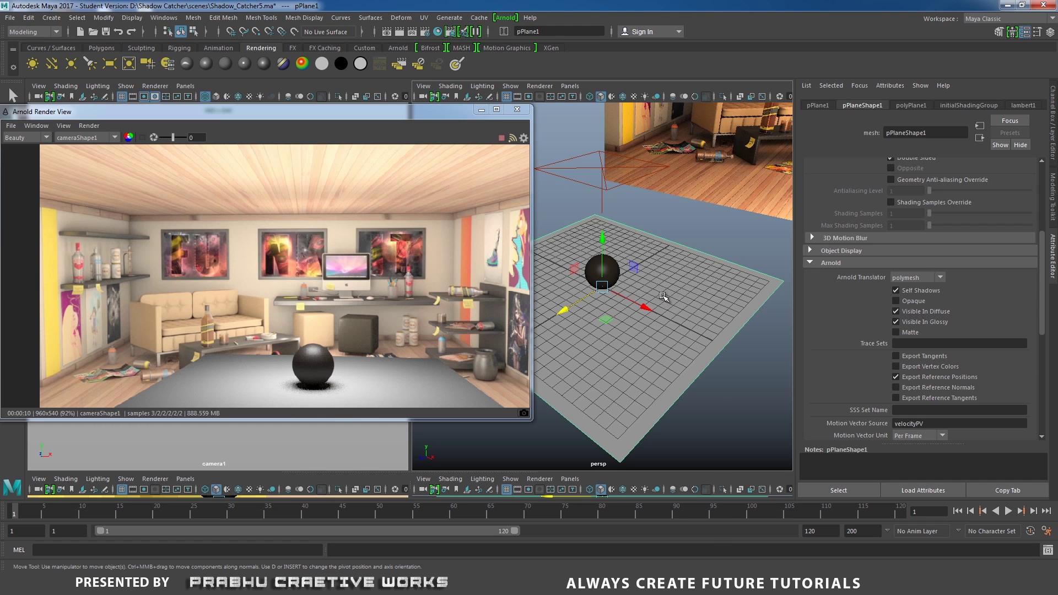
right_click_drag(664, 266, 664, 547)
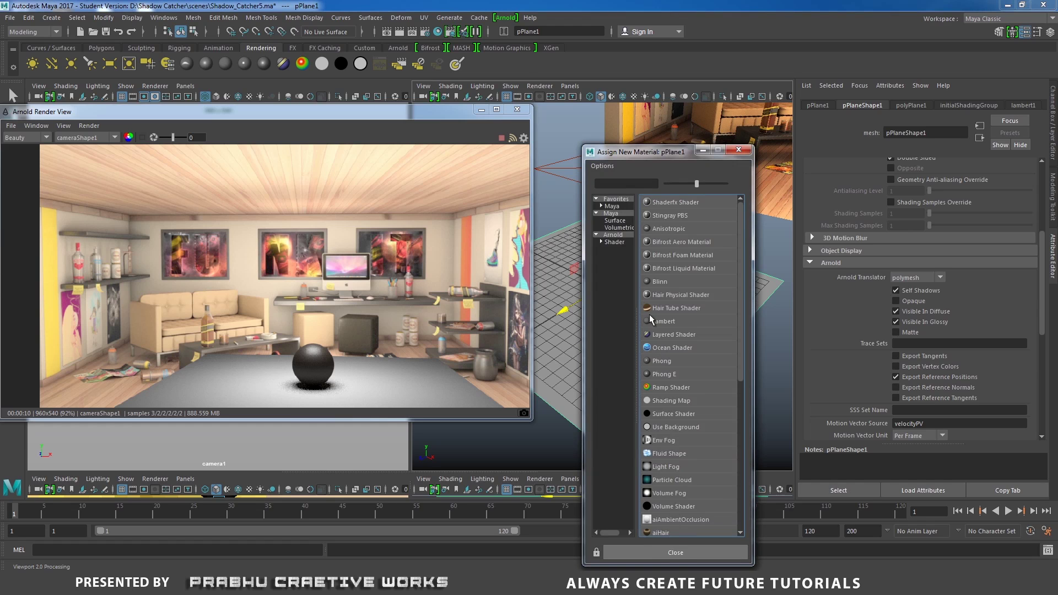
left_click(614, 235)
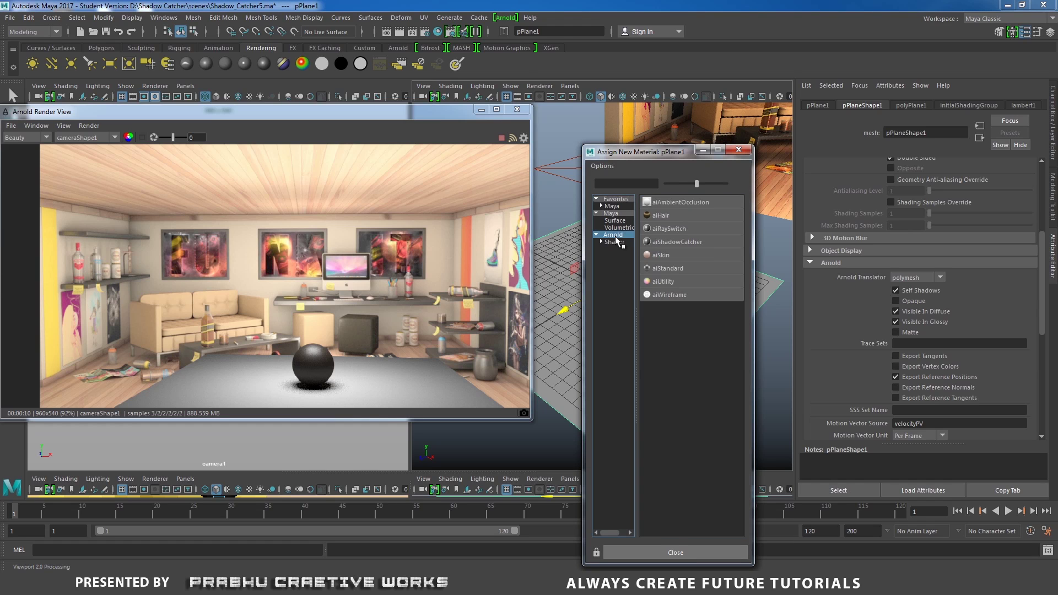
left_click(663, 244)
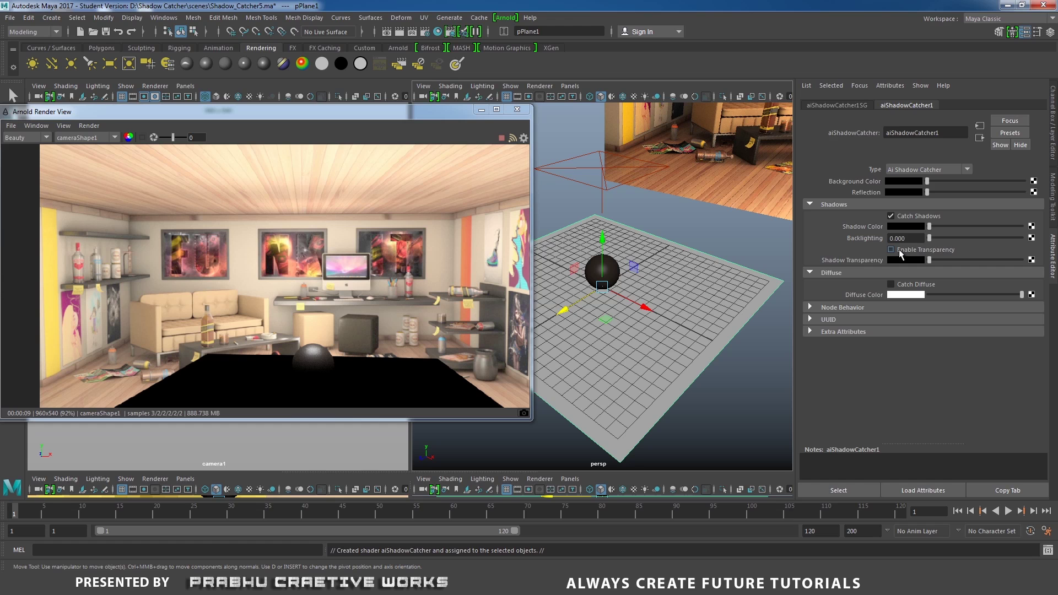
- Enable transparency for the shadows and toggle Catch Diffuse on the ground plane's shadow catcher material
left_click(898, 250)
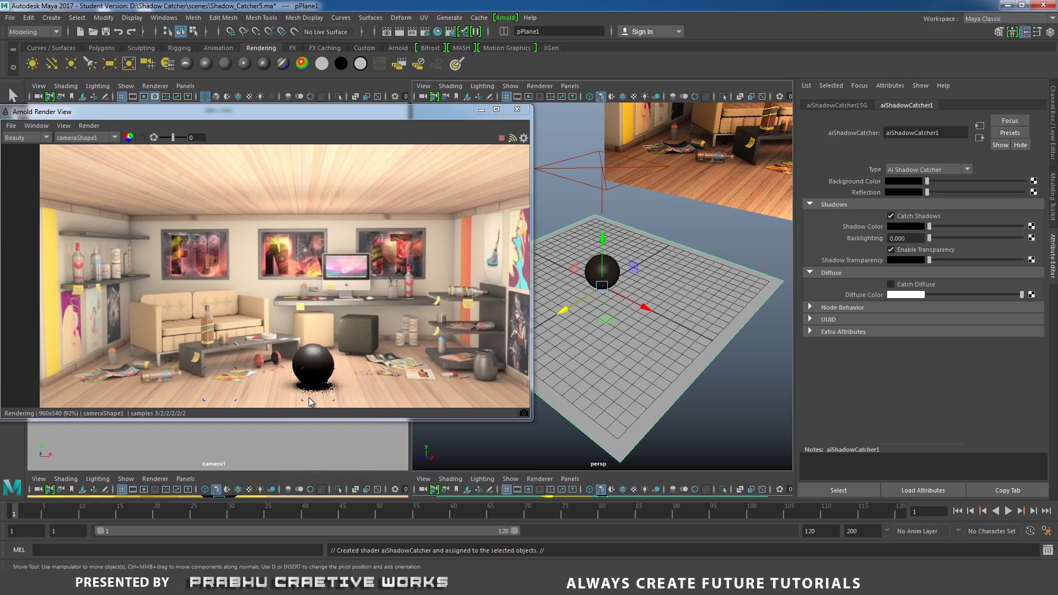
left_click(897, 285)
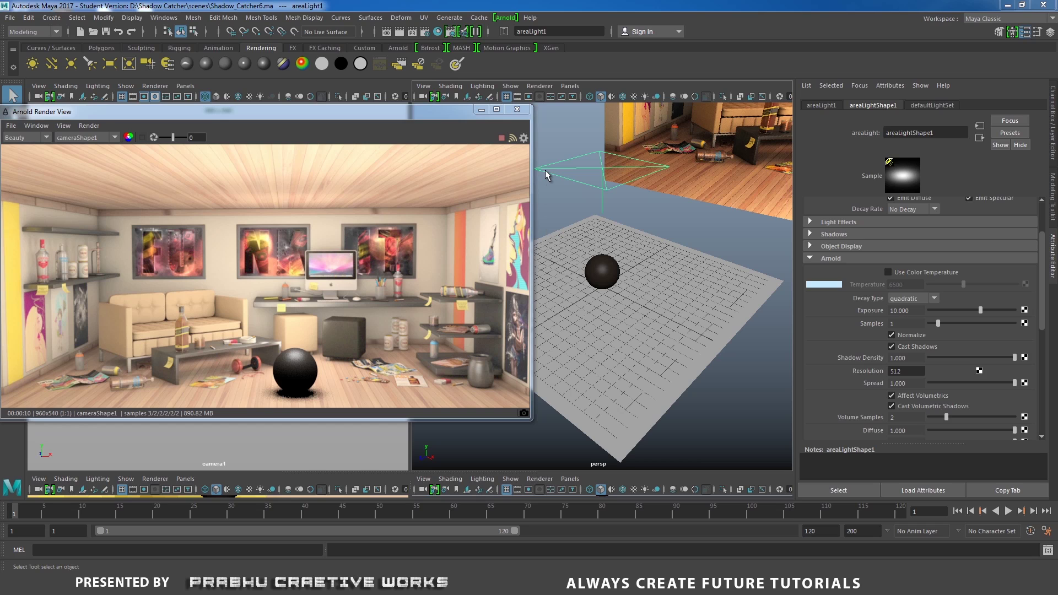
- Set the area light's Arnold Shadow Density to 0.85 after trying 0.8, and deselect the light
left_click_drag(548, 168, 554, 180)
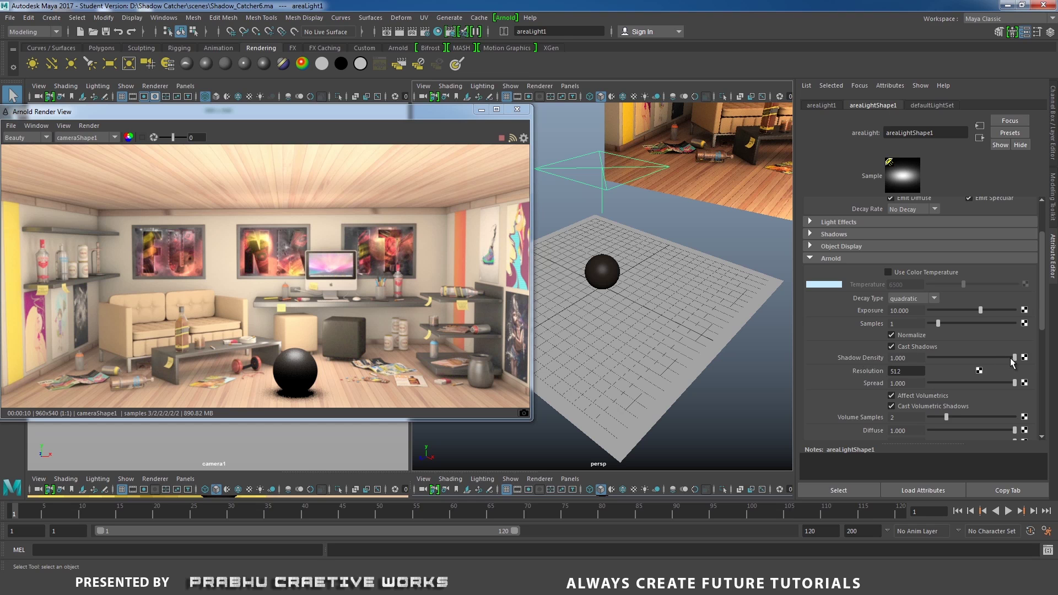
left_click_drag(1010, 358, 997, 358)
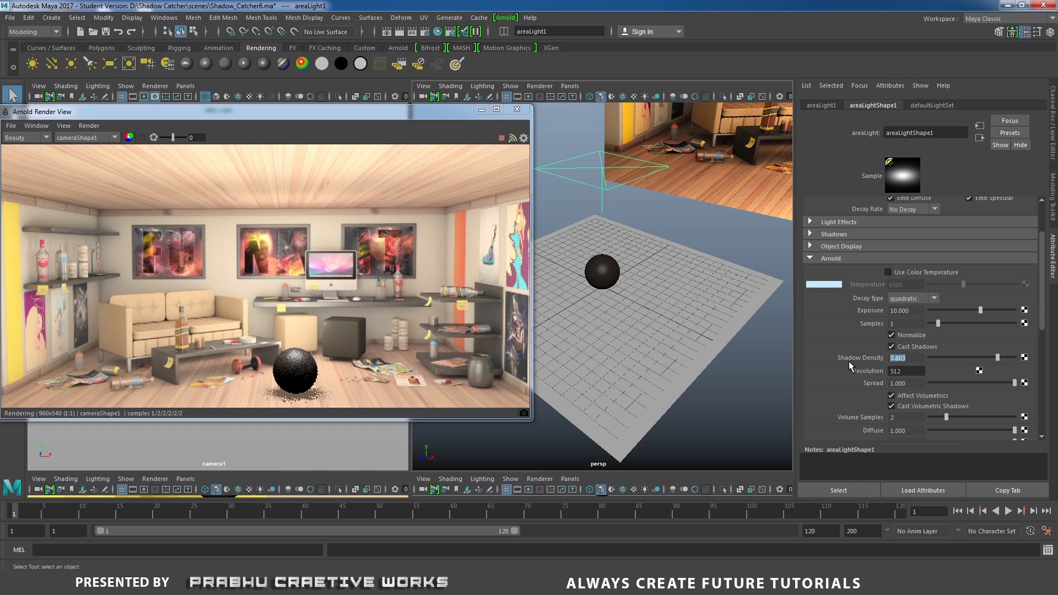
type("0.8")
key("Return")
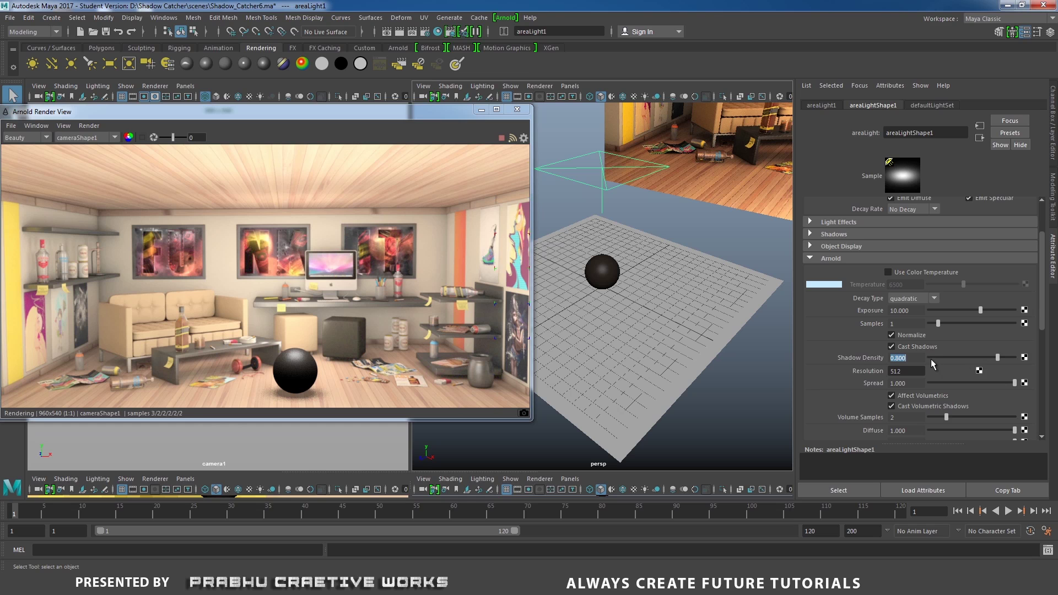
type("0.85")
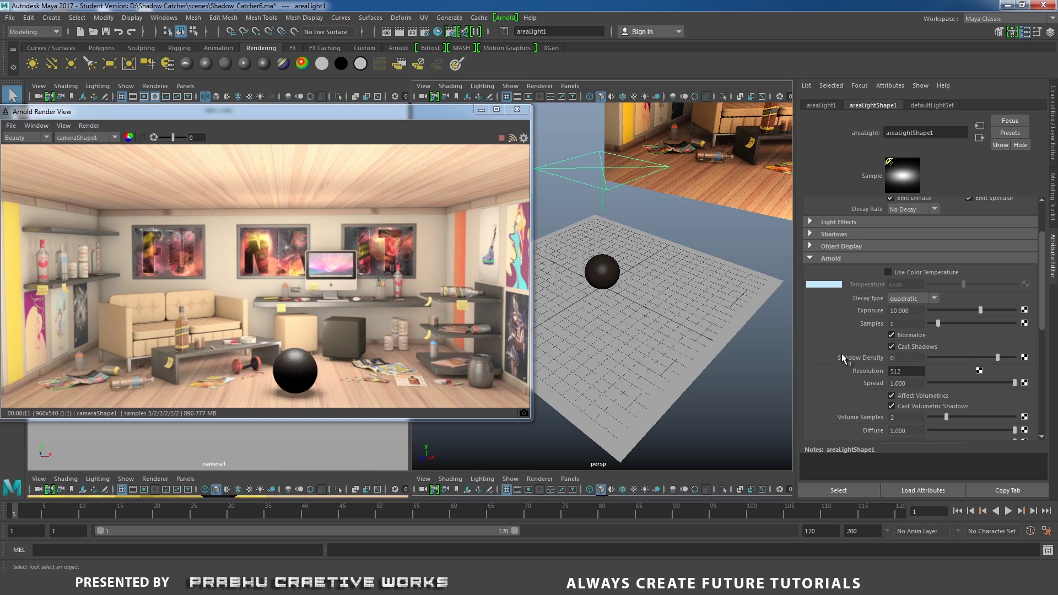
key("Return")
left_click(569, 201)
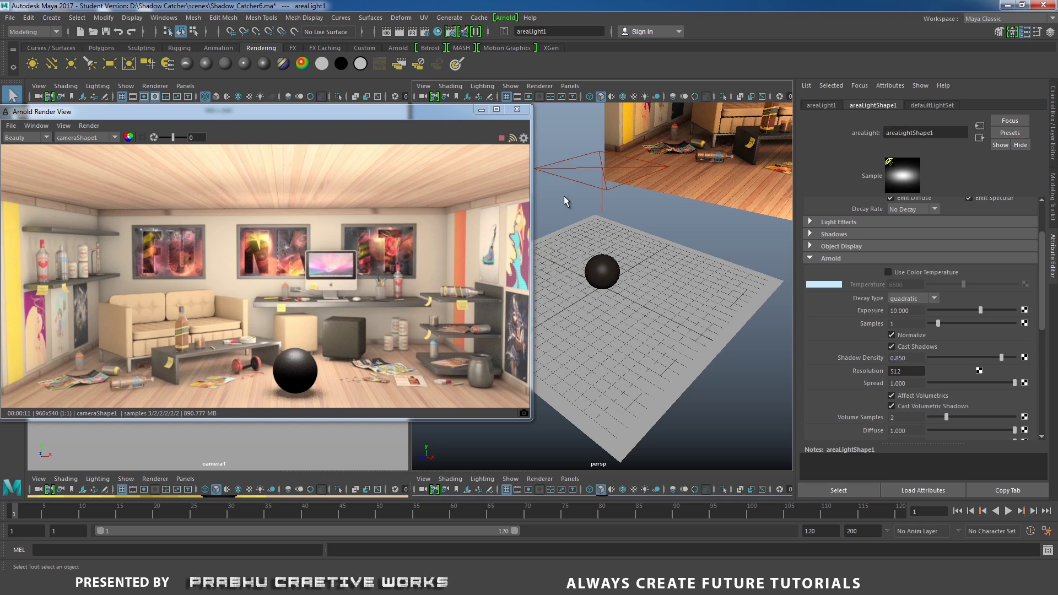
- Duplicate the area light above the sphere and move the copy straight down to about 7.5 in Translate Y
left_click(564, 179)
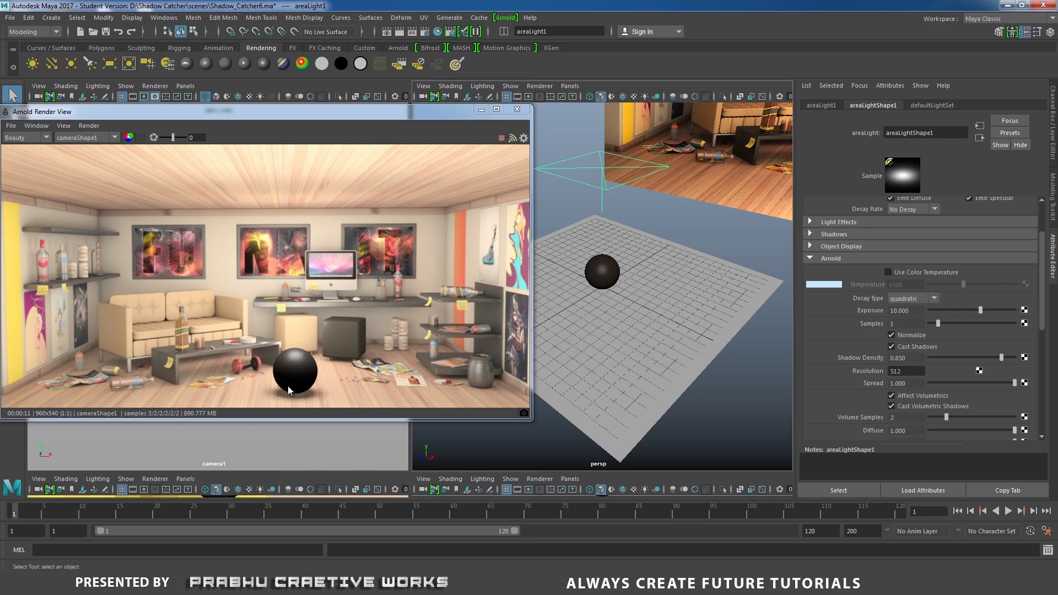
left_click(580, 194)
left_click(570, 167)
key("w")
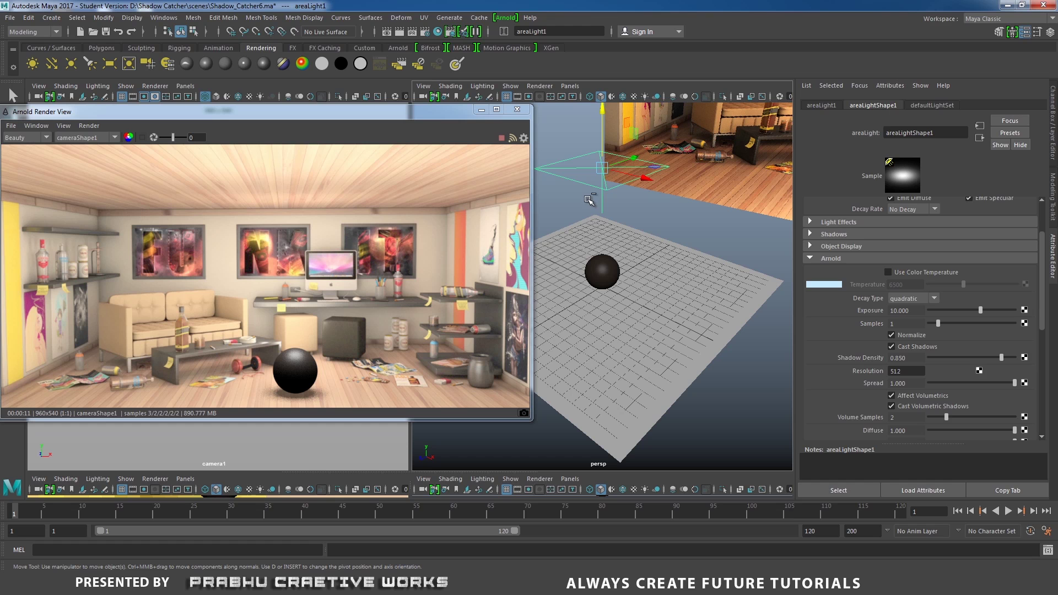
key("ctrl+d")
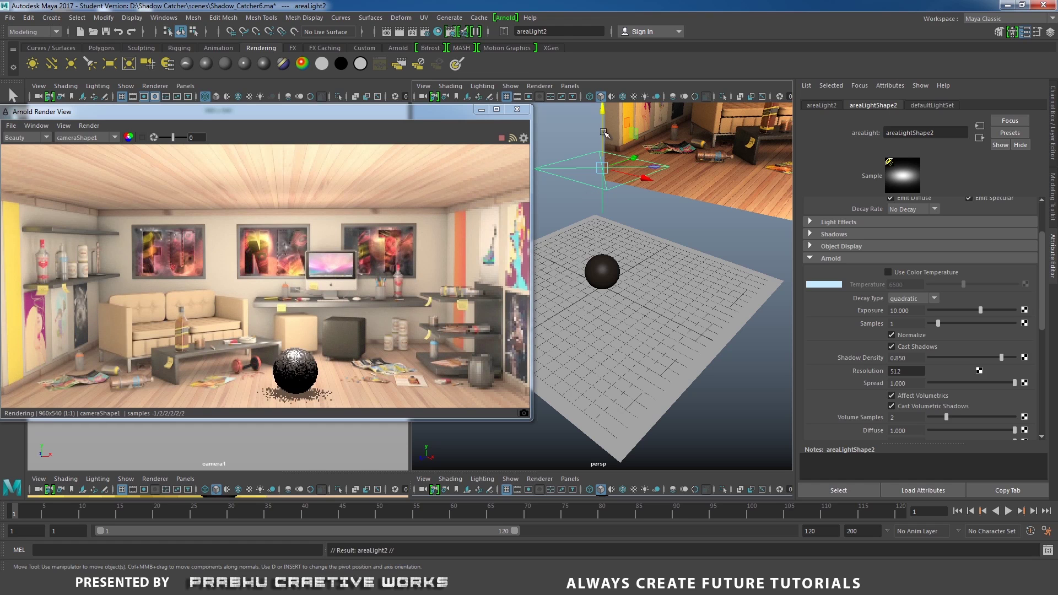
left_click_drag(602, 127, 567, 247)
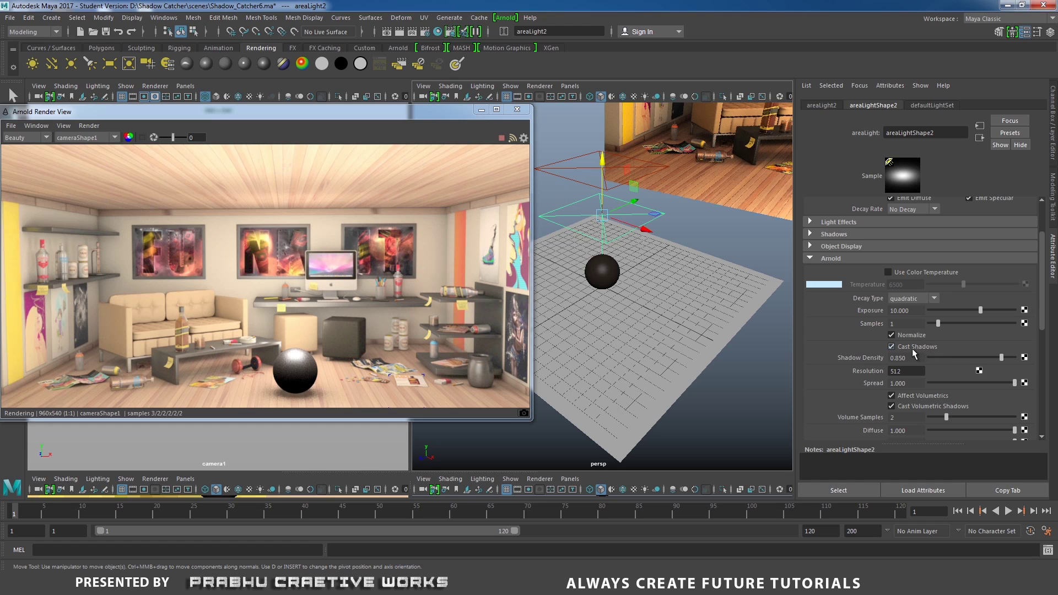
- Turn off Arnold Cast Shadows on the duplicated area light and flip it upward with Rotate X at -270
left_click(909, 348)
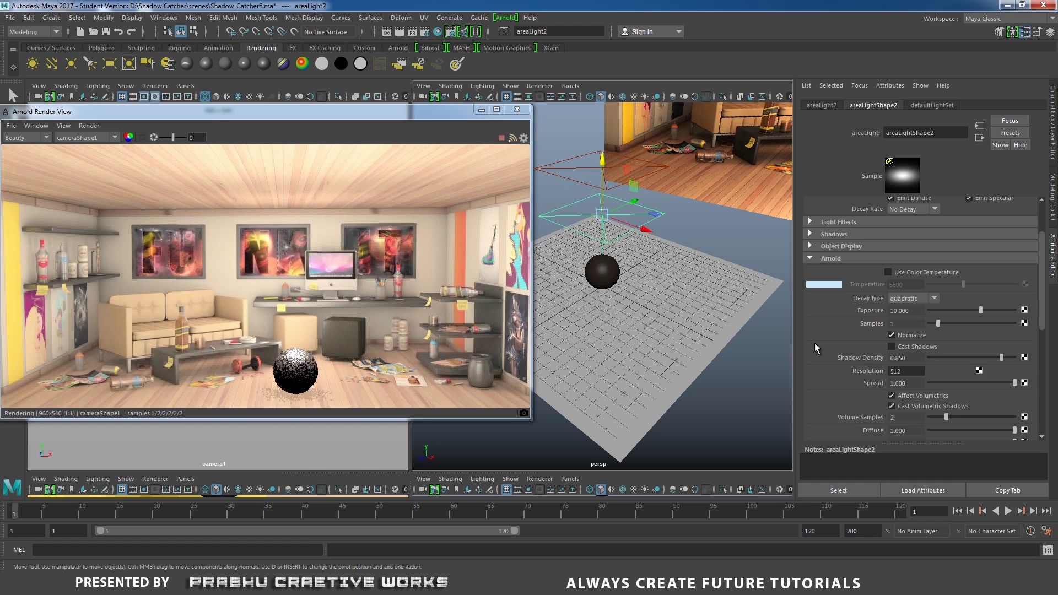
key("e")
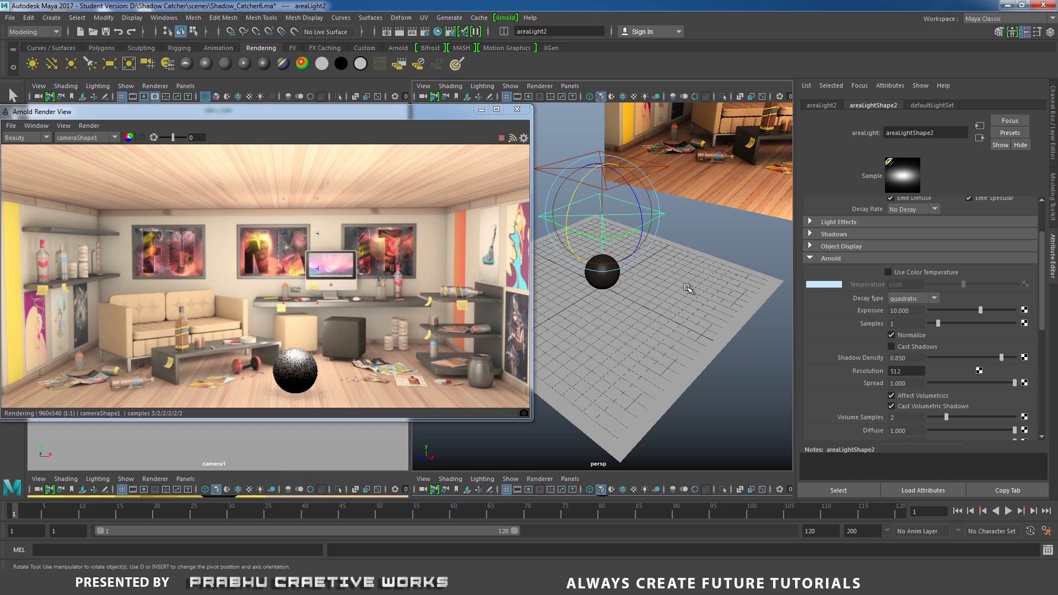
left_click_drag(577, 209, 587, 215)
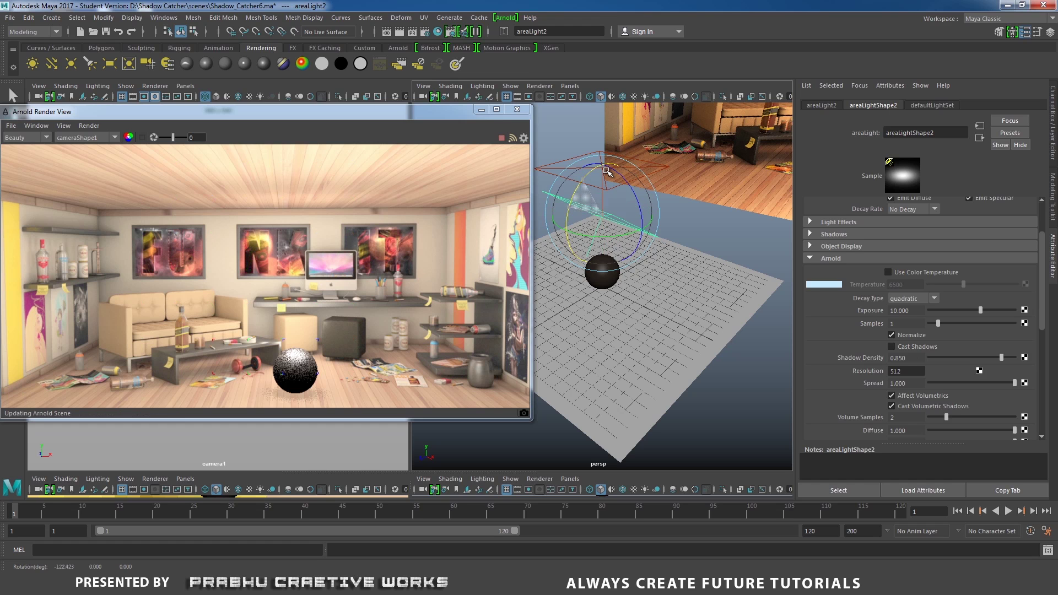
left_click(1053, 152)
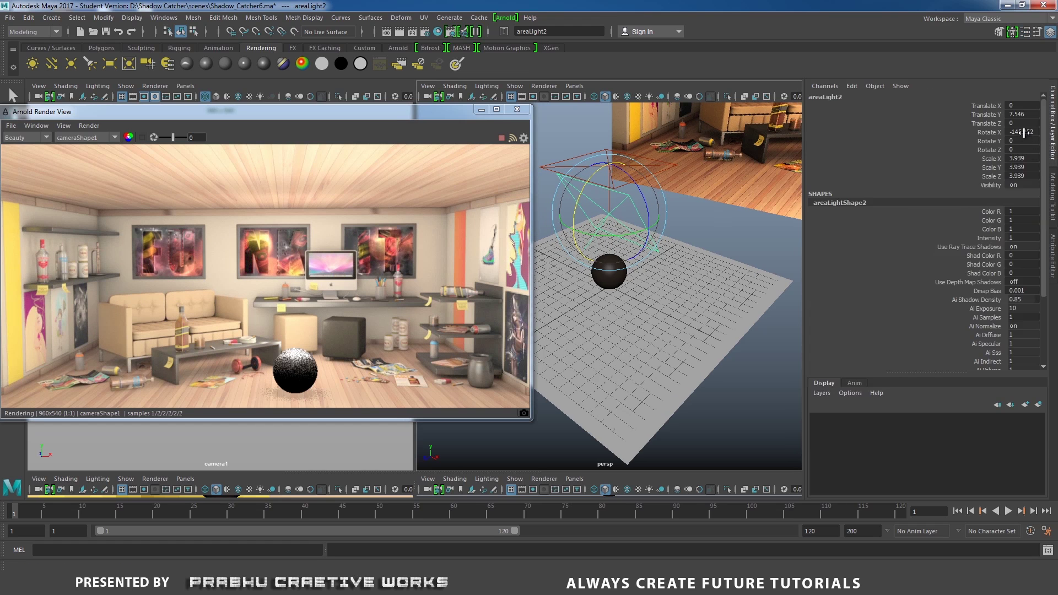
left_click(1024, 132)
type("-270")
key("Return")
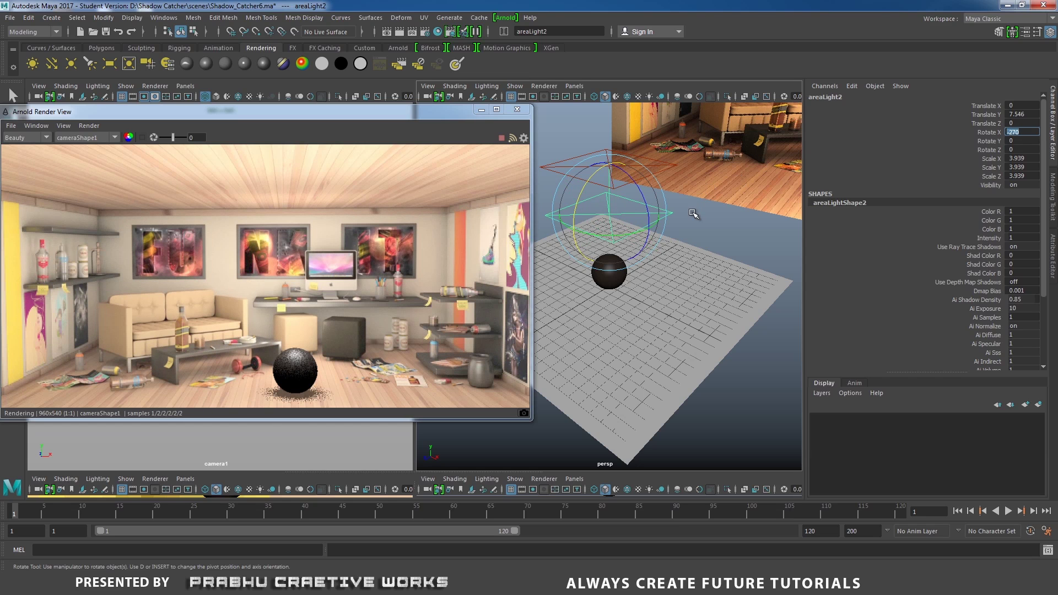
- Lower the flipped area light beneath the sphere to a Translate Y of about 0.21
type("w")
left_click(672, 206)
key("w")
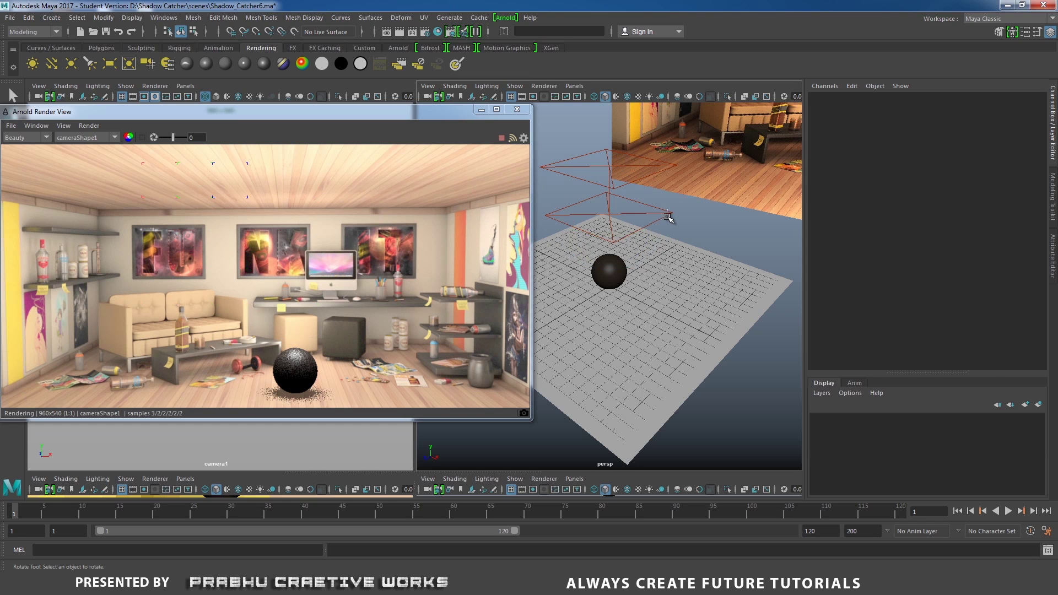
left_click(671, 218)
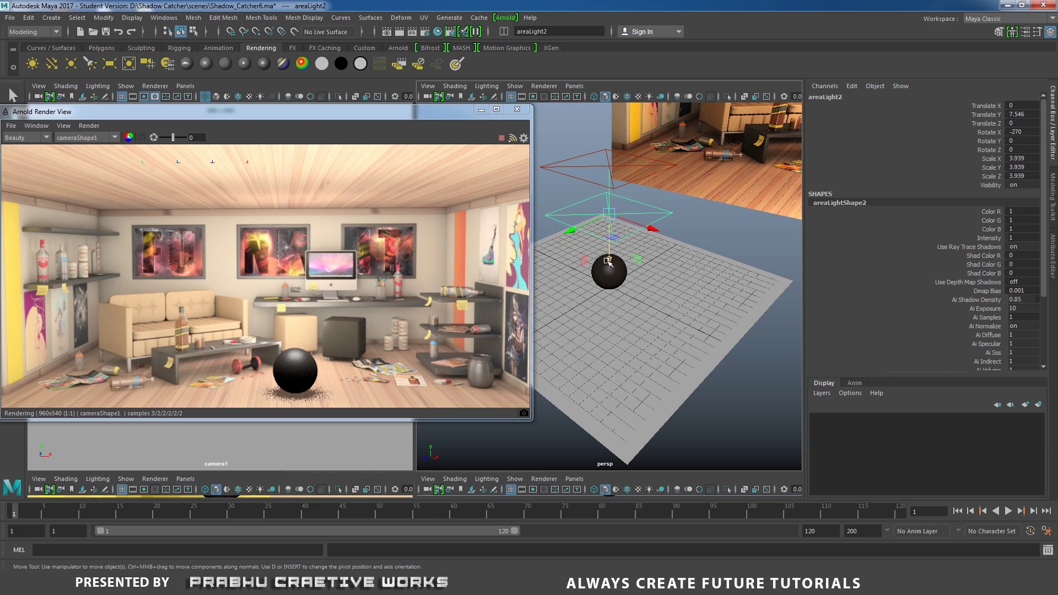
left_click_drag(610, 263, 611, 325)
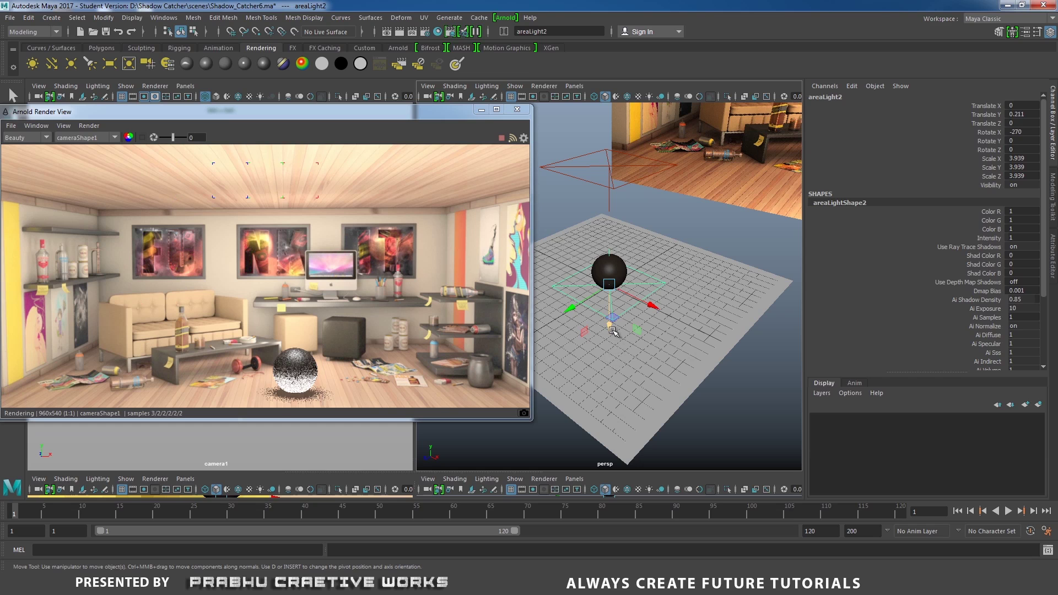
left_click_drag(611, 331, 613, 331)
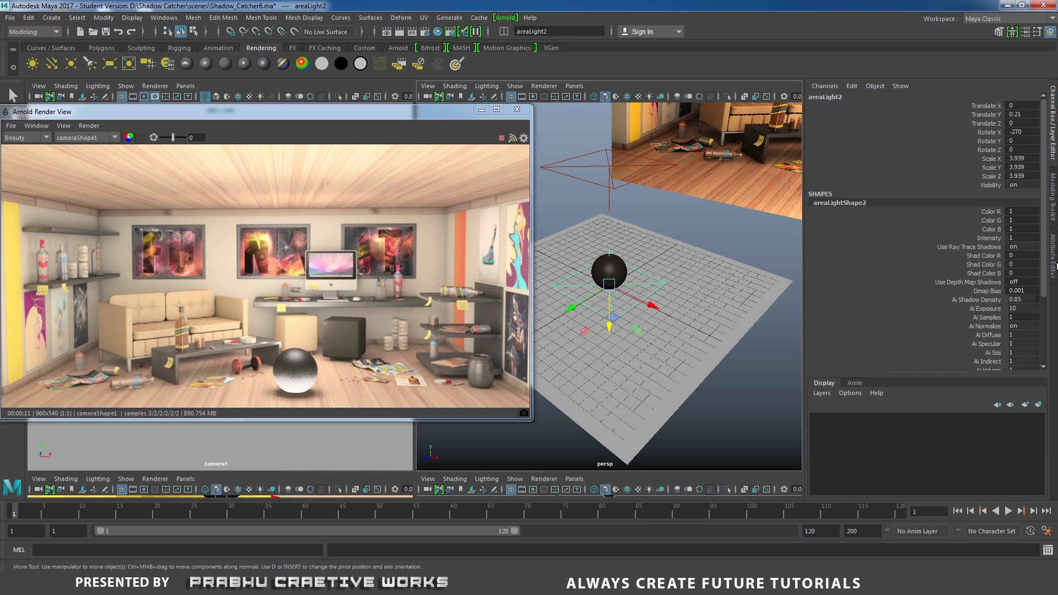
- Set the upward-facing area light's Arnold Exposure to 6.5 after trying 7 and 6.8
left_click(1053, 259)
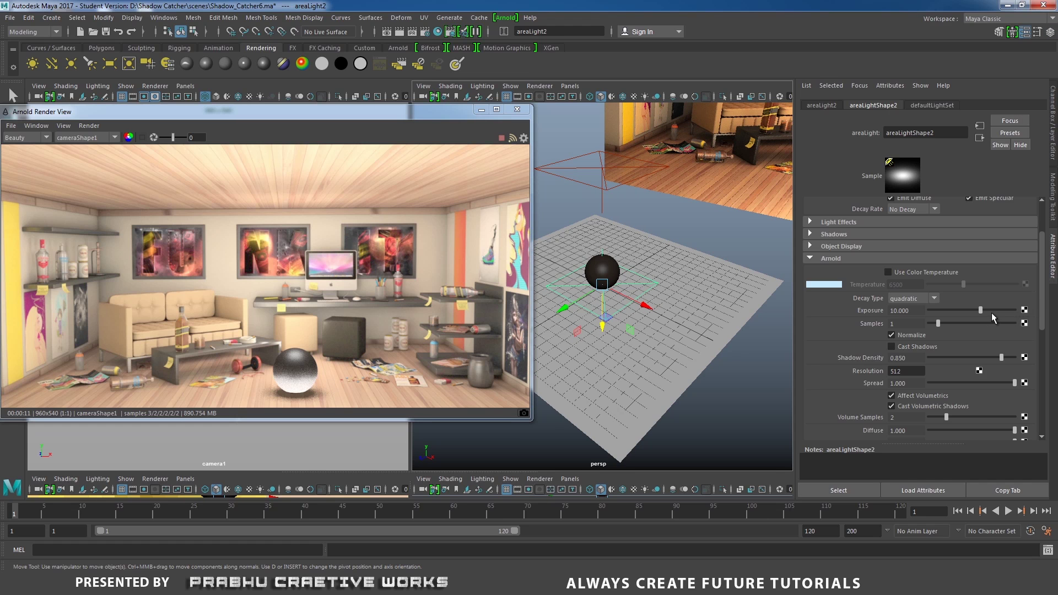
left_click_drag(980, 311, 971, 313)
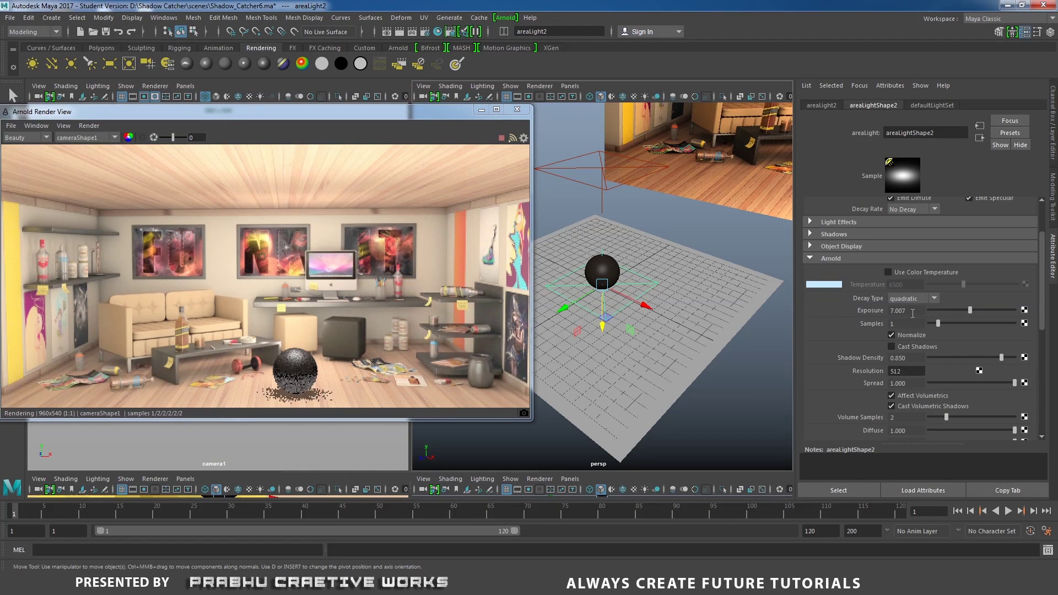
left_click(892, 311)
type("7")
key("Return")
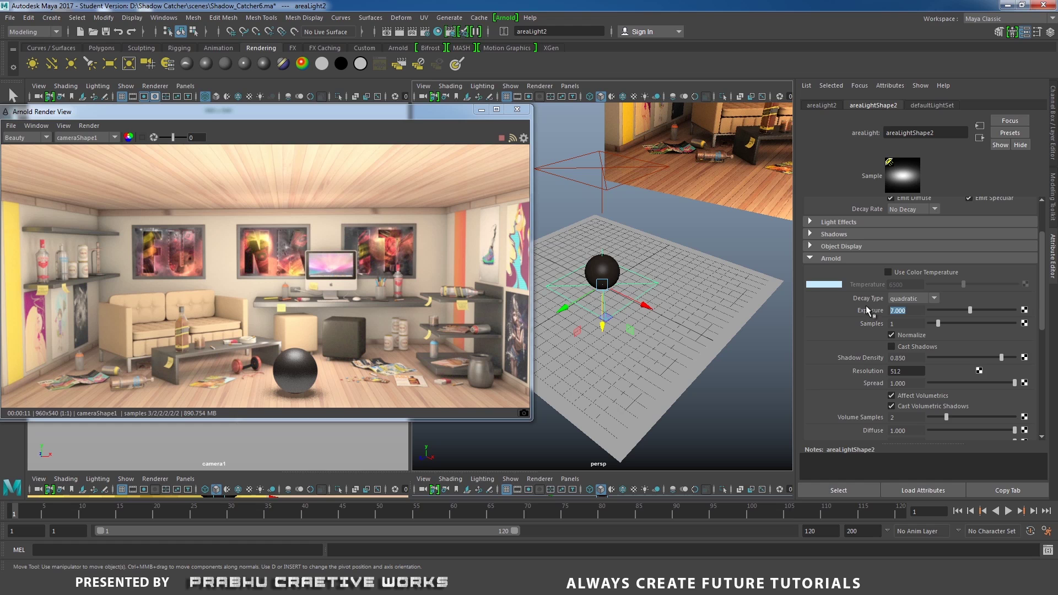
type("6.8")
key("Return")
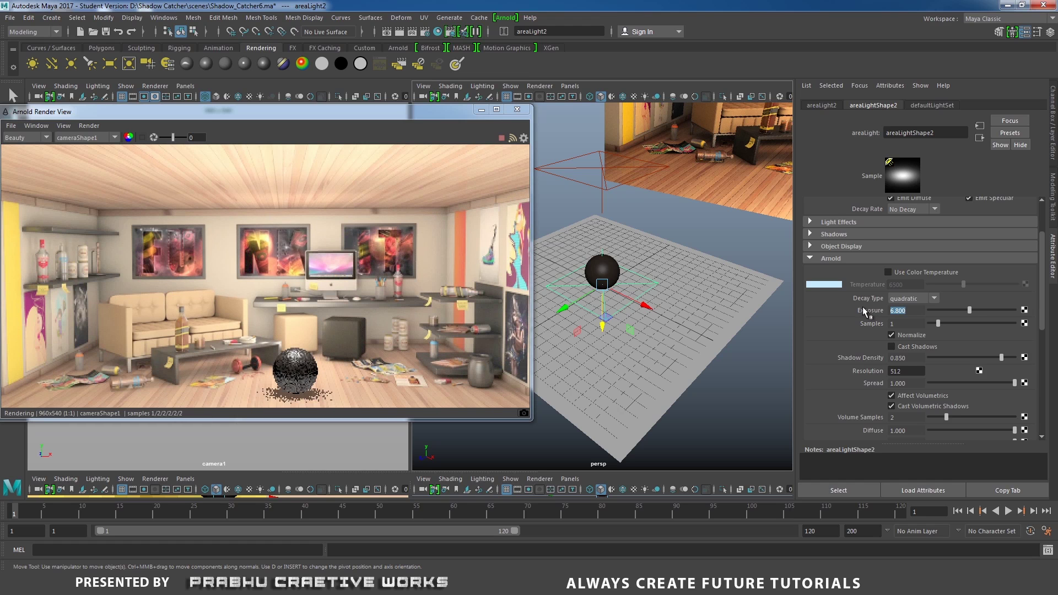
type("5.")
key("BackSpace")
key("BackSpace")
type("6.")
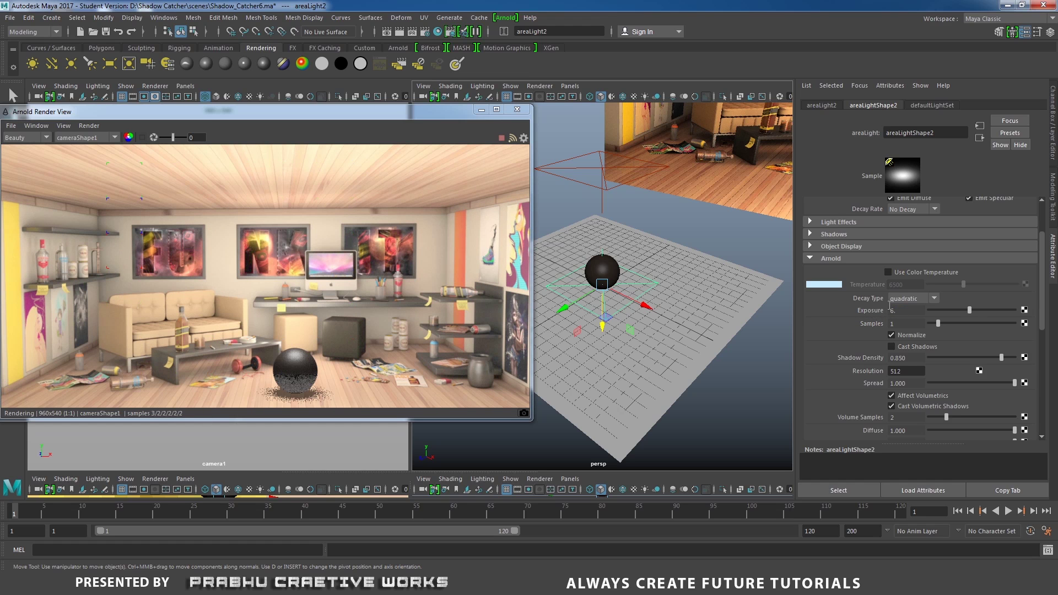
type("5")
key("Return")
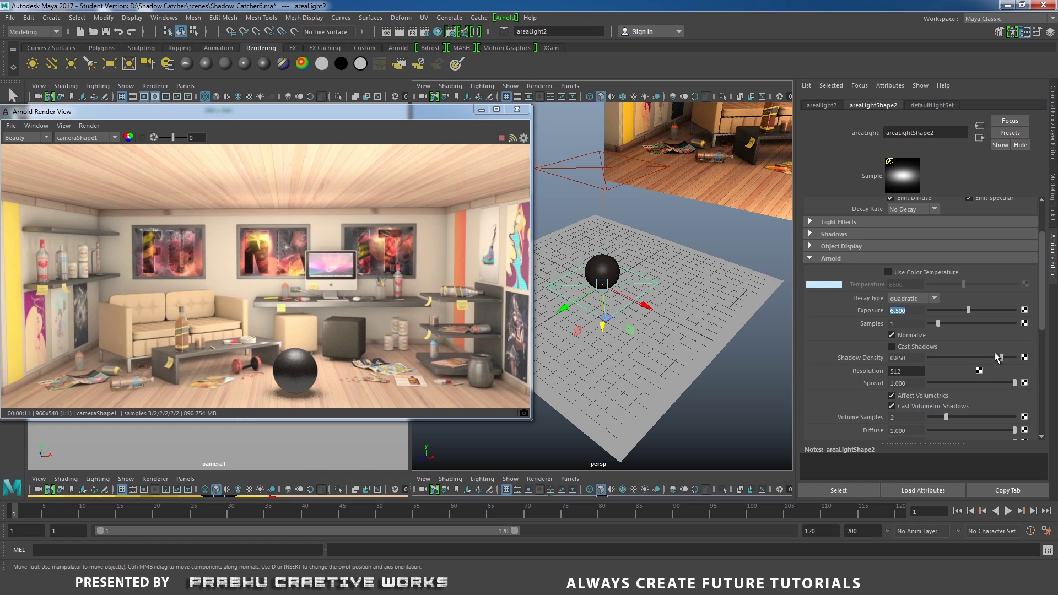
- Sample the upward-facing light's color from the wooden floor in the render and set its Exposure to 6.3
scroll(1044, 309, "down", 1)
scroll(1044, 310, "up", 3)
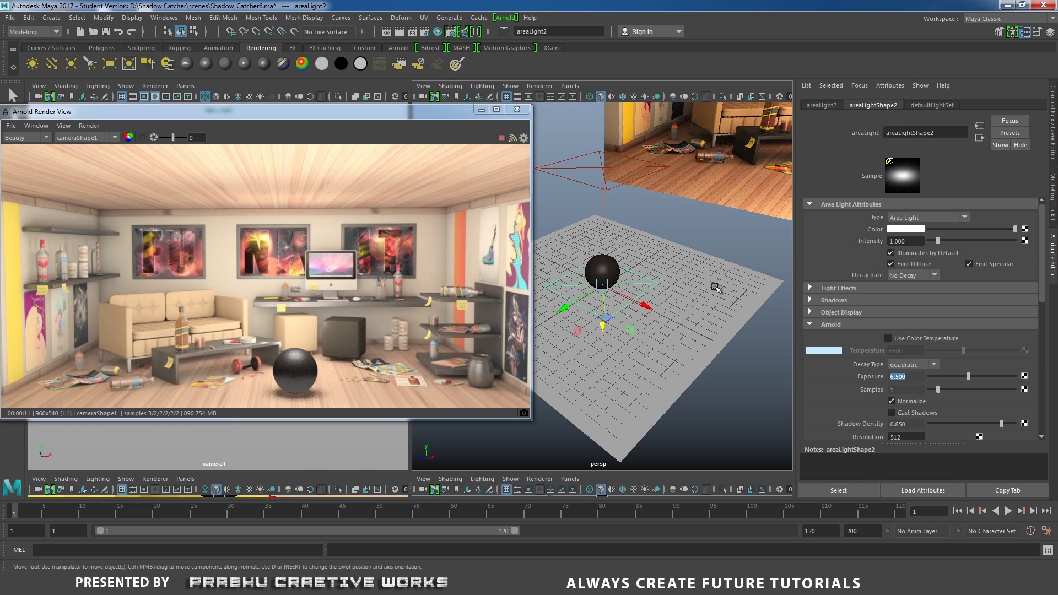
left_click(898, 229)
left_click(908, 229)
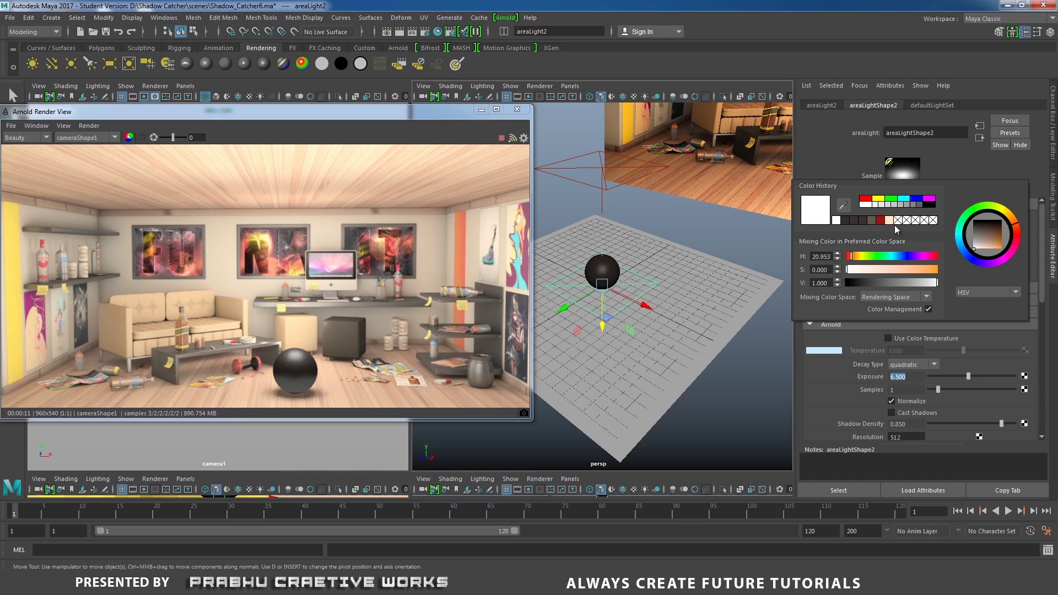
left_click(849, 209)
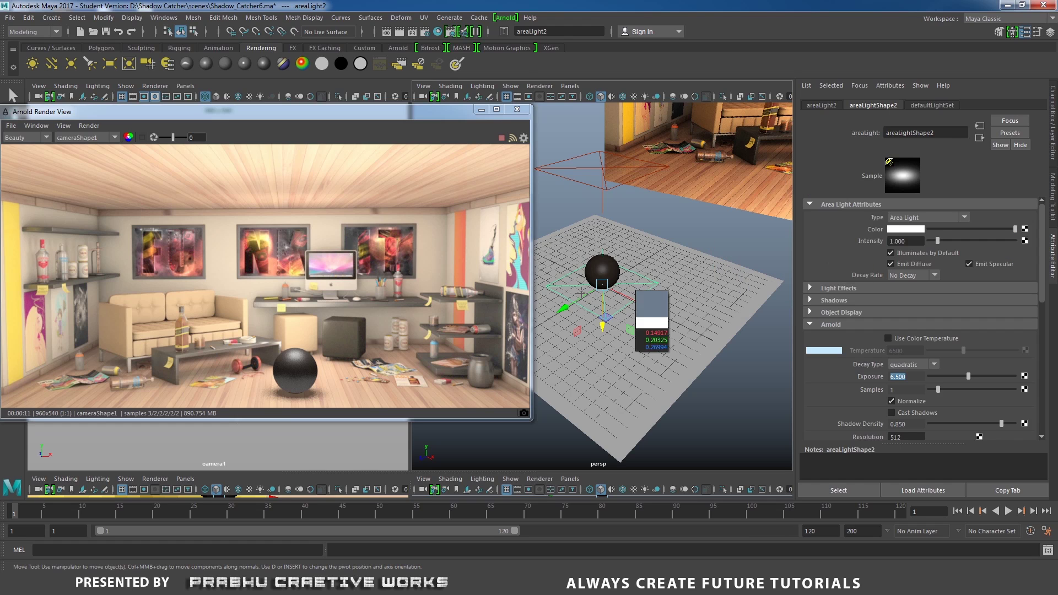
left_click(244, 397)
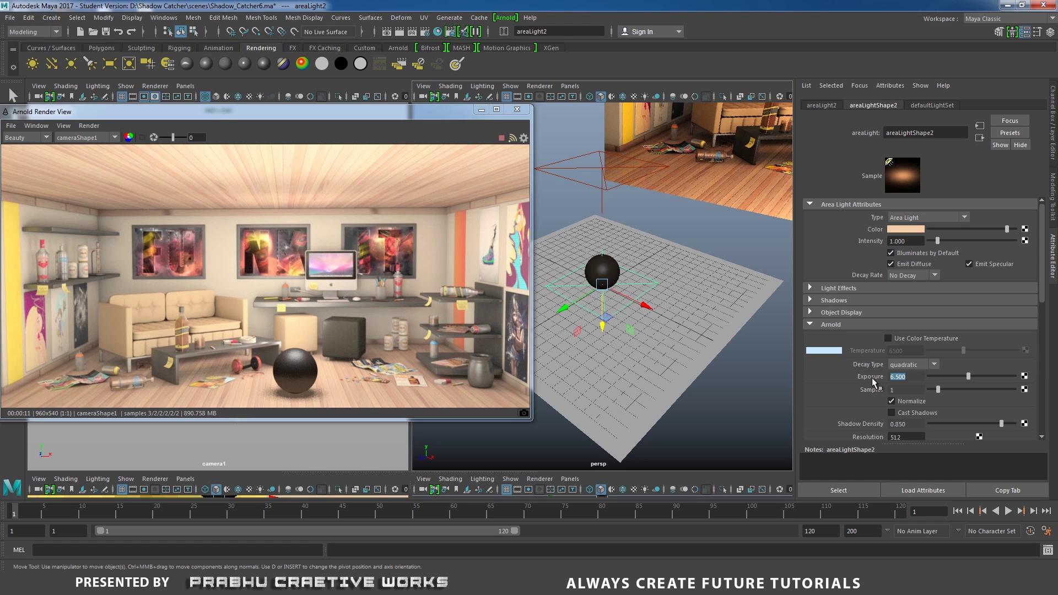
type("6.3")
key("Return")
- Duplicate the upward-facing light and move the copy in front of the sphere to about 8.26 in Translate Z
left_click_drag(639, 214, 601, 275, "alt")
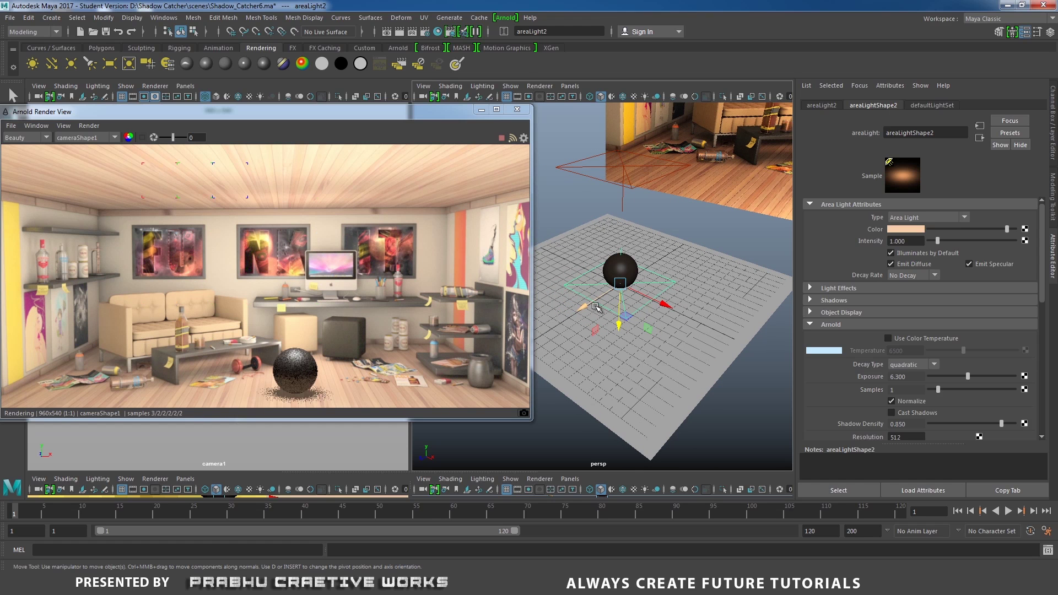
key("ctrl+d")
left_click_drag(594, 307, 510, 352)
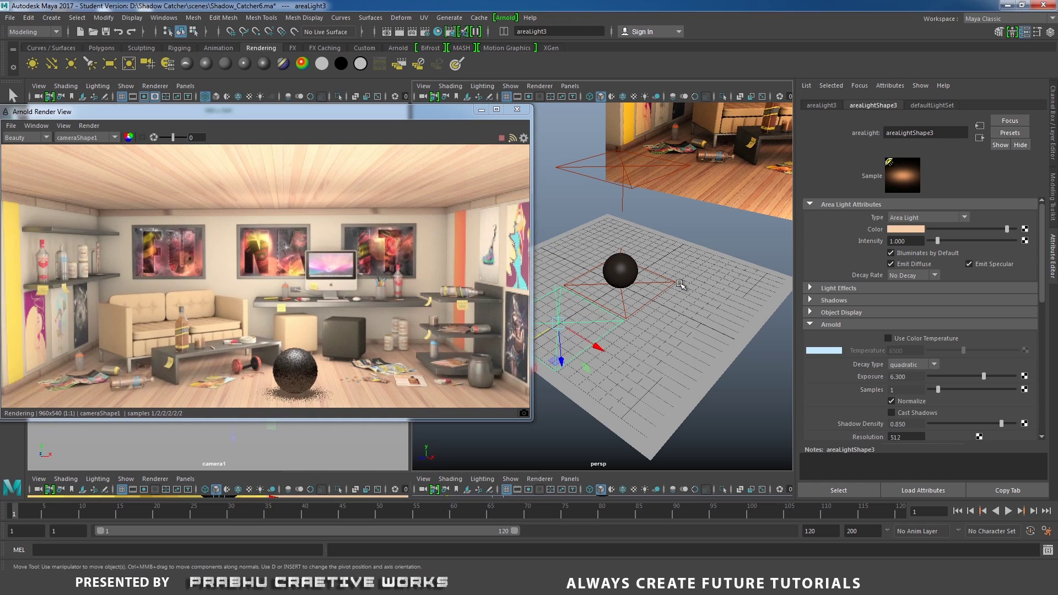
left_click_drag(594, 326, 568, 359, "alt")
- Set the front light's Rotate X to -360 and raise it to about 4.08 in Translate Y
key("e")
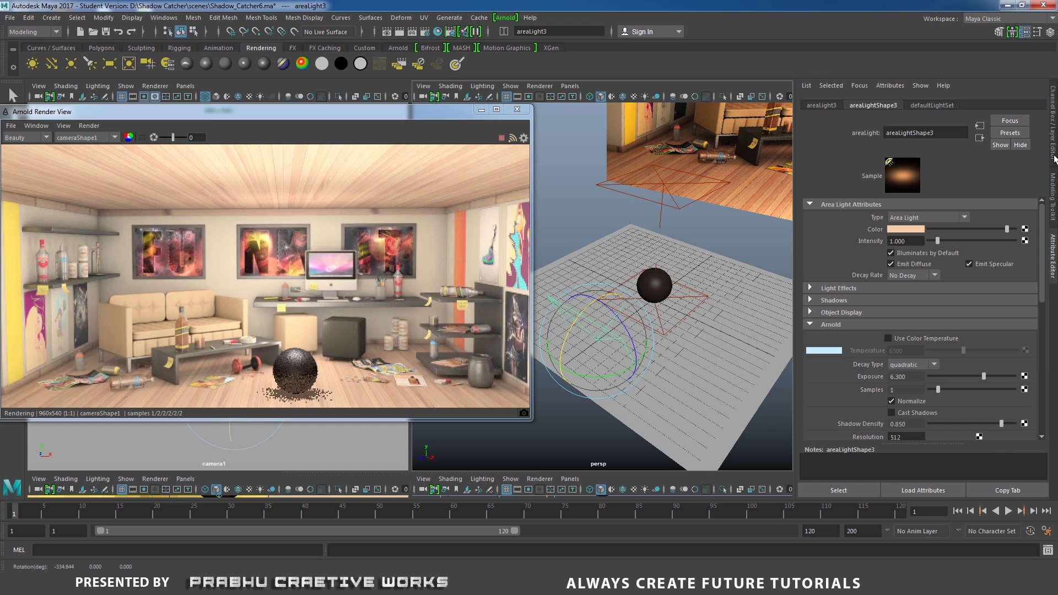
left_click(1053, 127)
double_click(1036, 135)
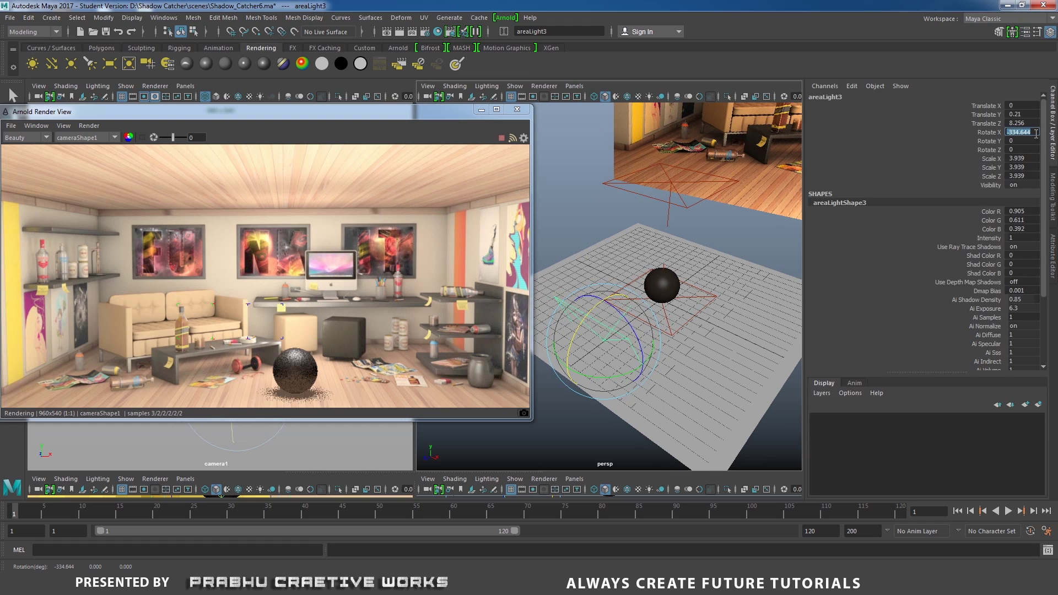
type("-360")
key("Return")
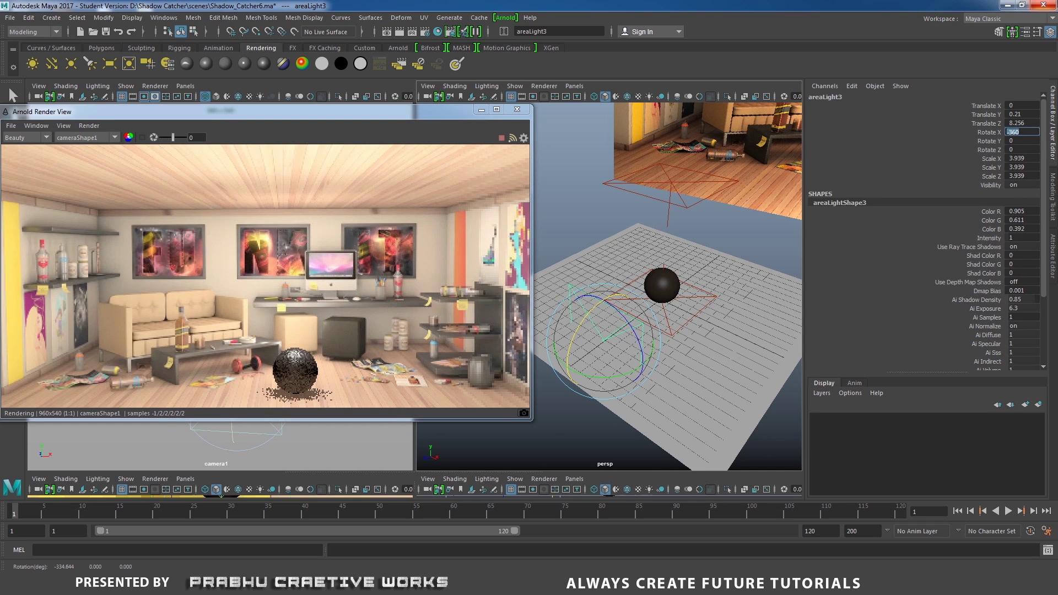
left_click_drag(732, 290, 595, 248, "alt")
key("w")
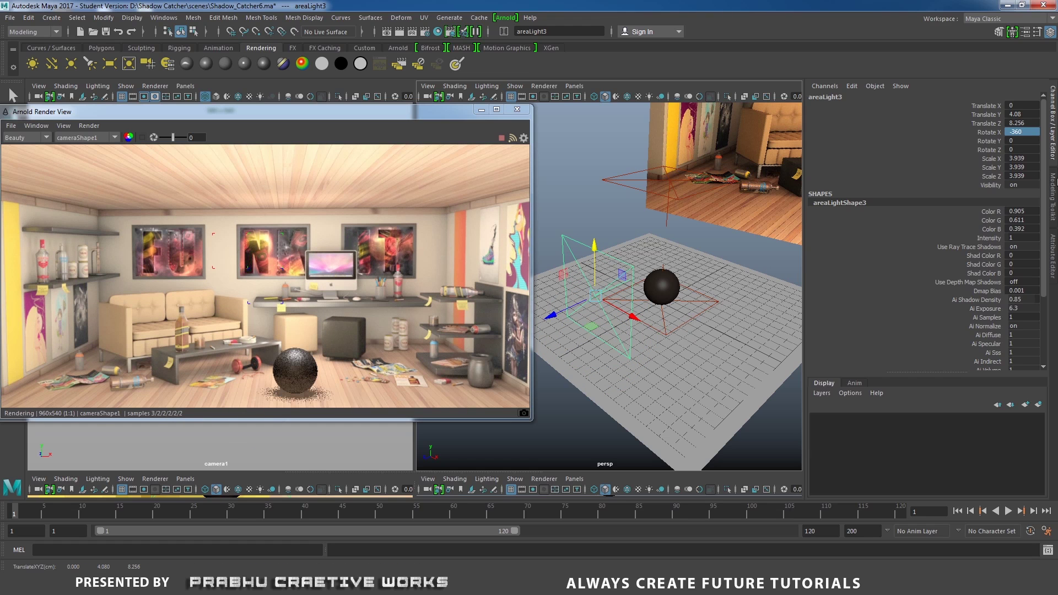
- Set the front area light's color to white and its Arnold Exposure to 7
left_click(1053, 258)
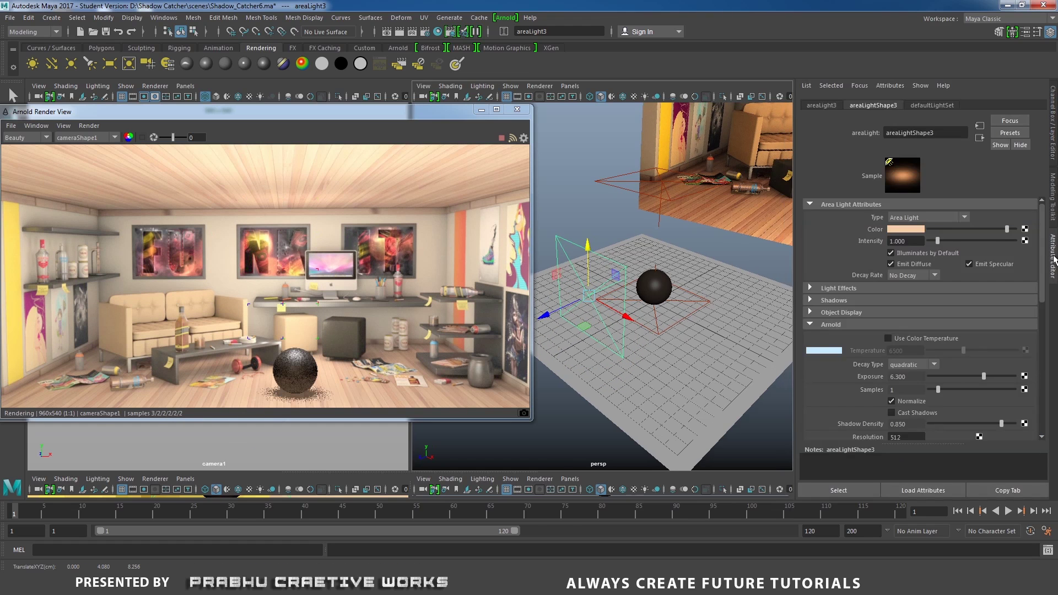
left_click(901, 229)
left_click(856, 206)
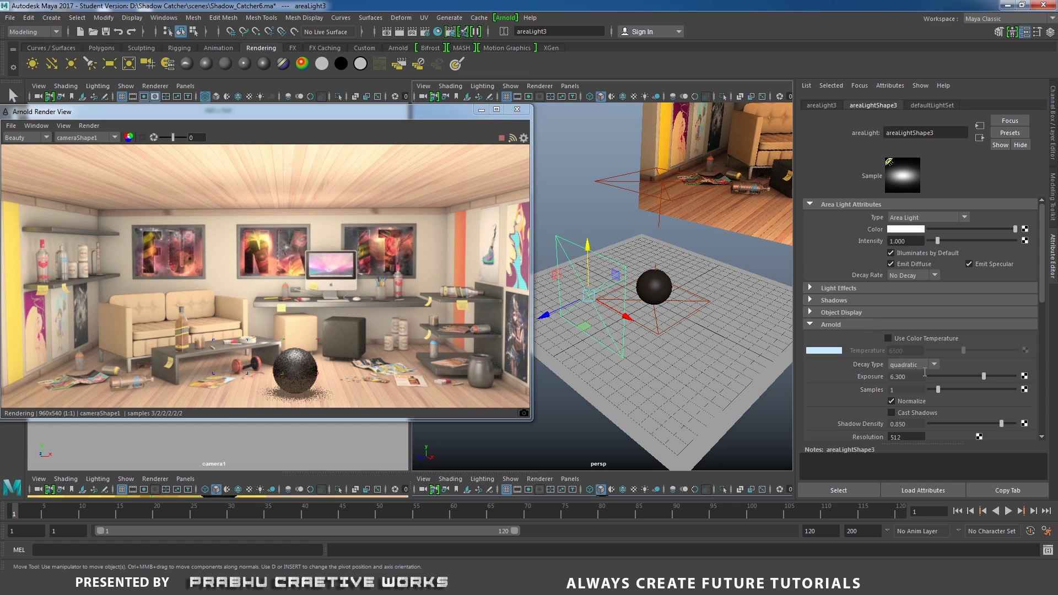
left_click_drag(913, 377, 842, 378)
type("7")
key("Return")
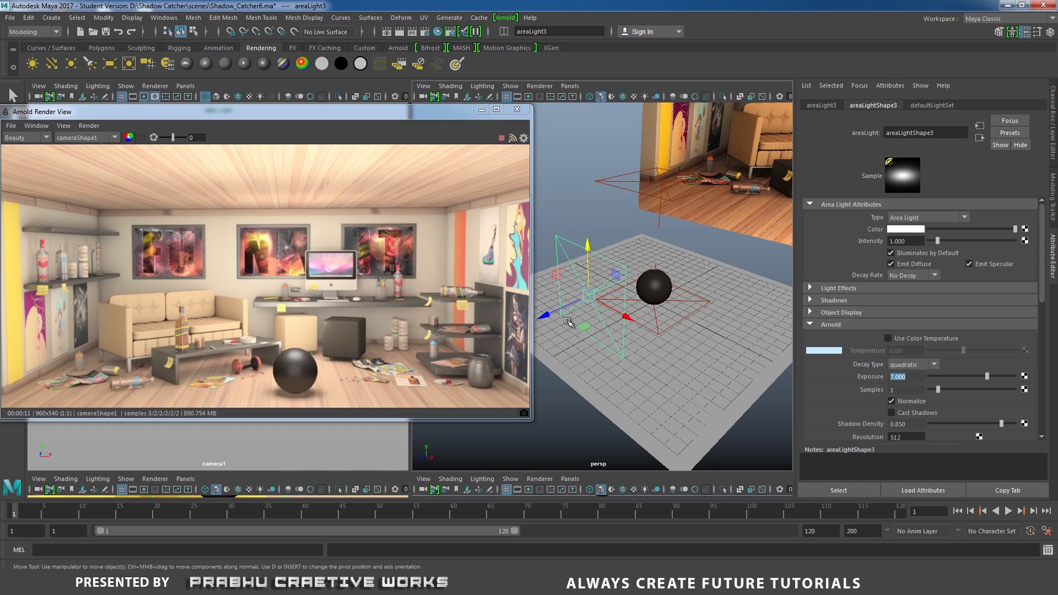
- Set the Exposure of the upward-facing light beneath the sphere to 5.9 after trying 6, and inspect the sphere in the render
left_click(658, 327)
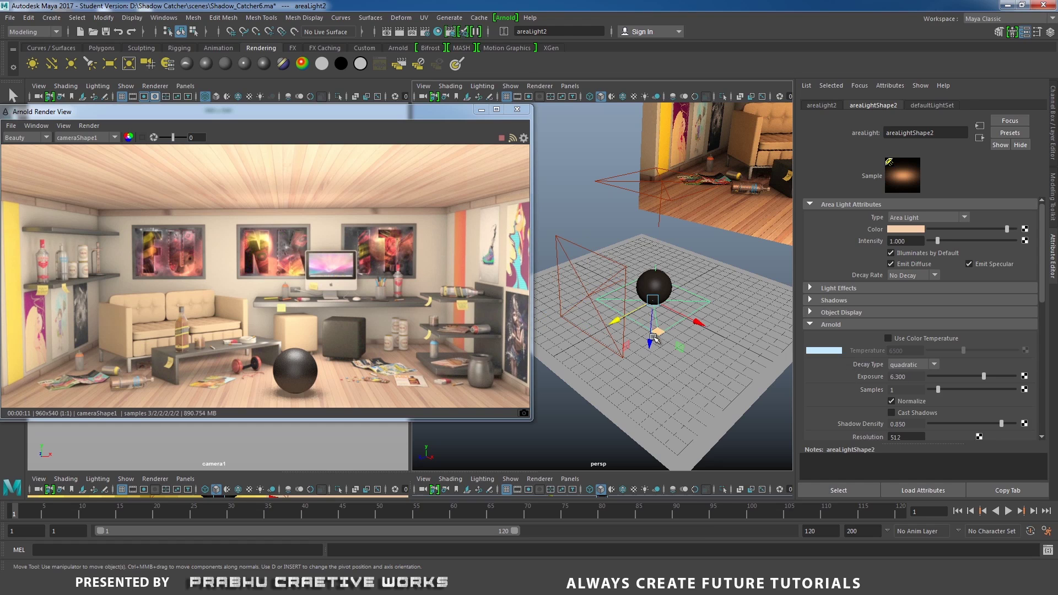
left_click(914, 377)
type("6")
key("Return")
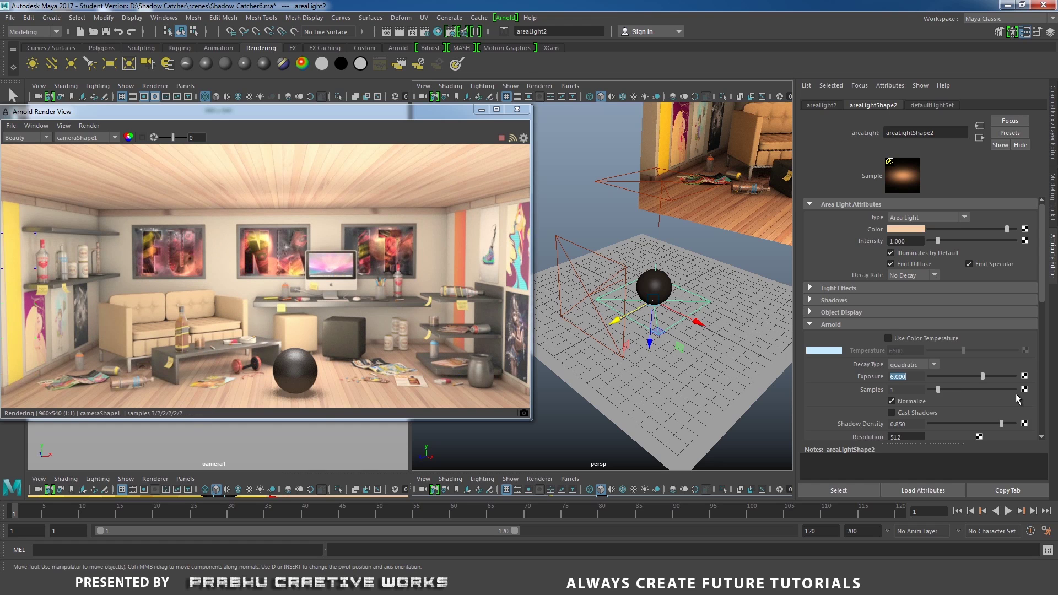
type("5.9")
key("Return")
scroll(332, 334, "up", 5)
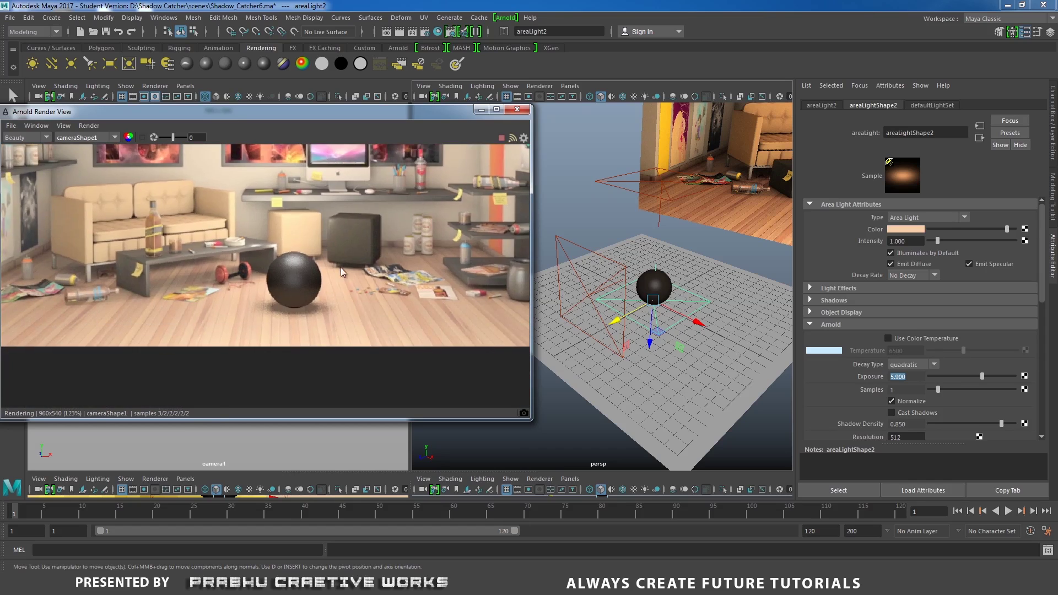
- Examine the sphere's shading and floor shadow in the render, and review the settings of the overhead, under-sphere and front area lights
scroll(431, 347, "up", 1)
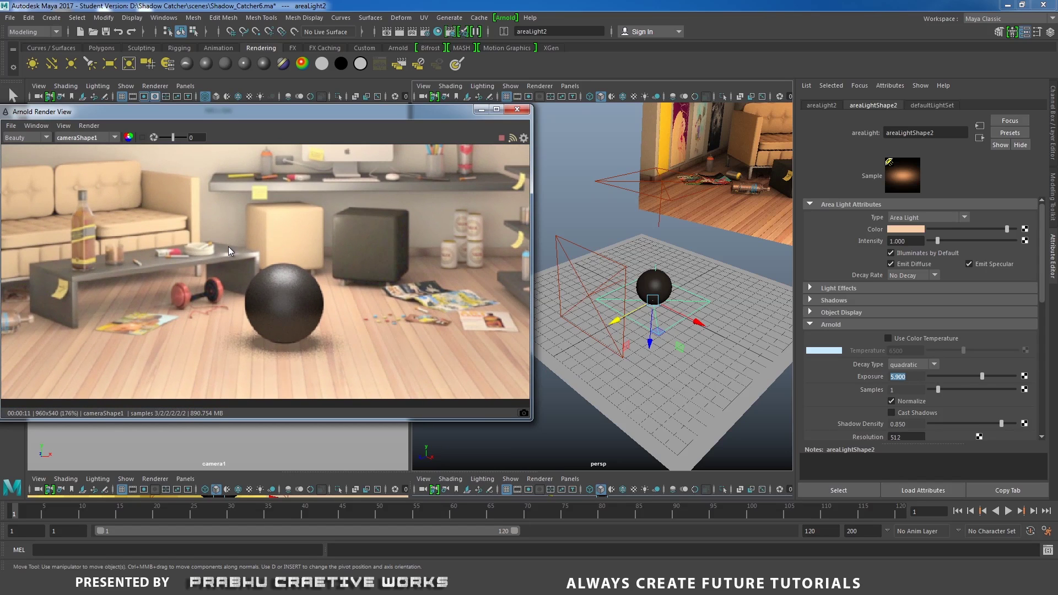
scroll(155, 251, "down", 6)
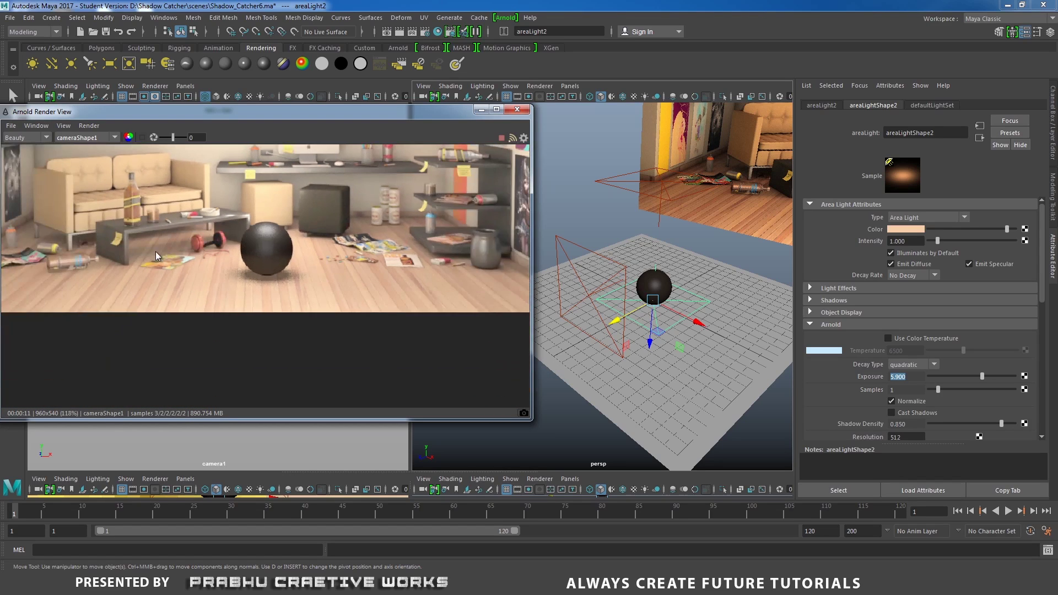
scroll(315, 329, "up", 2)
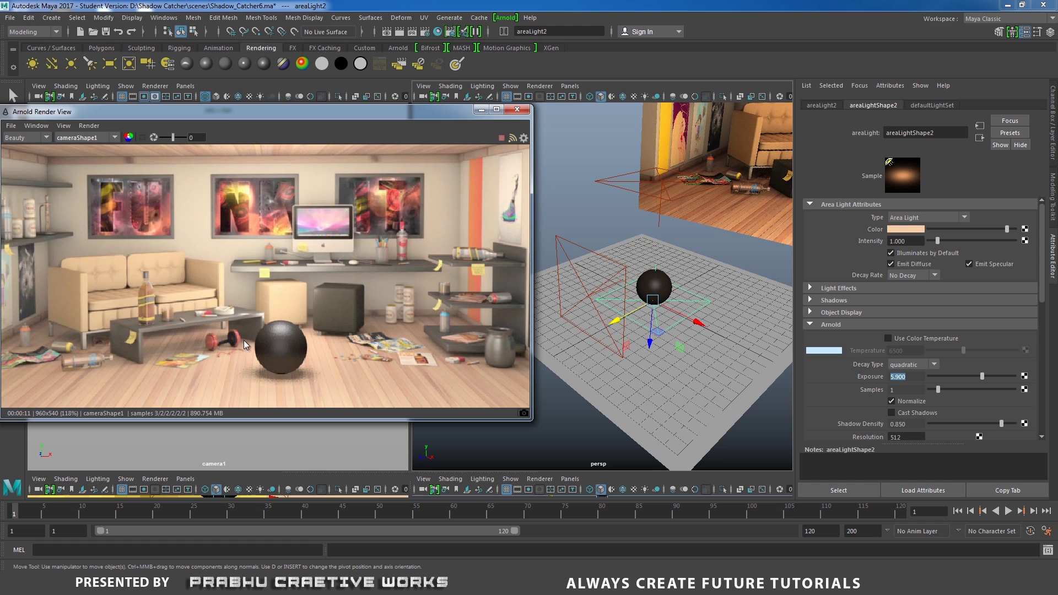
scroll(279, 297, "up", 2)
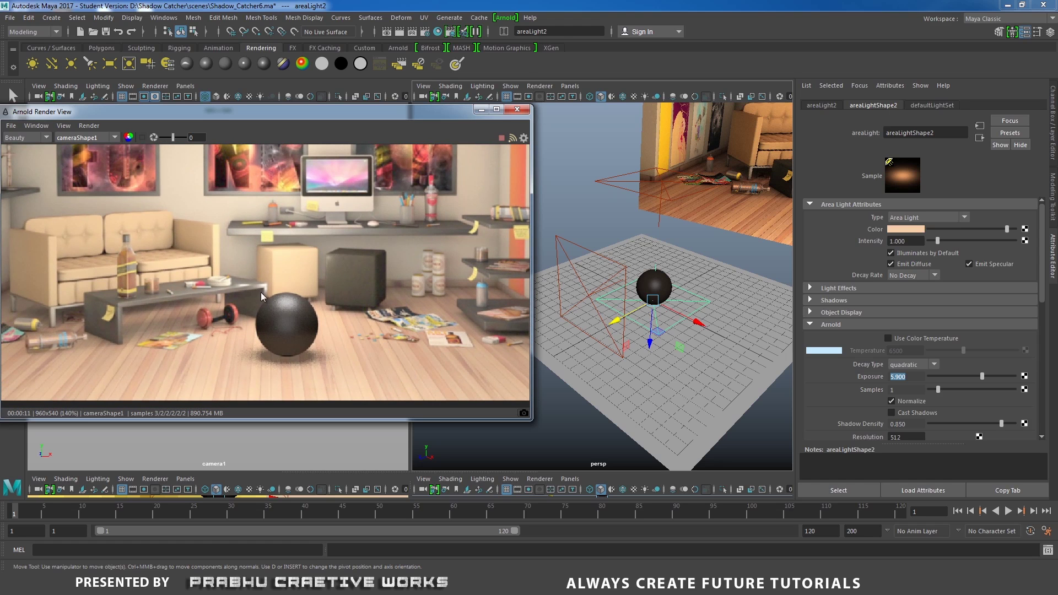
scroll(371, 276, "down", 3)
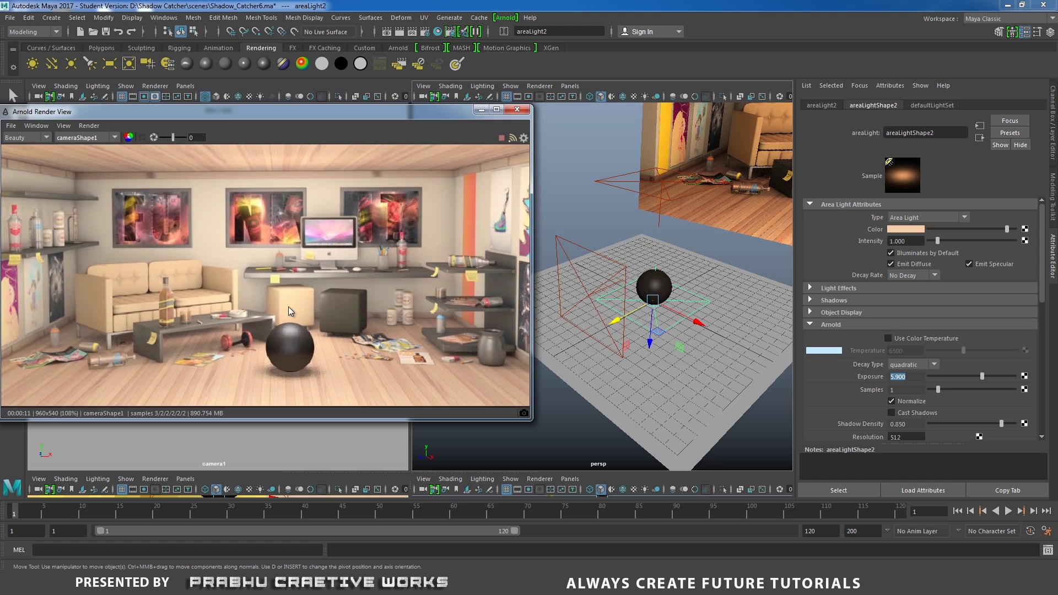
scroll(303, 280, "up", 1)
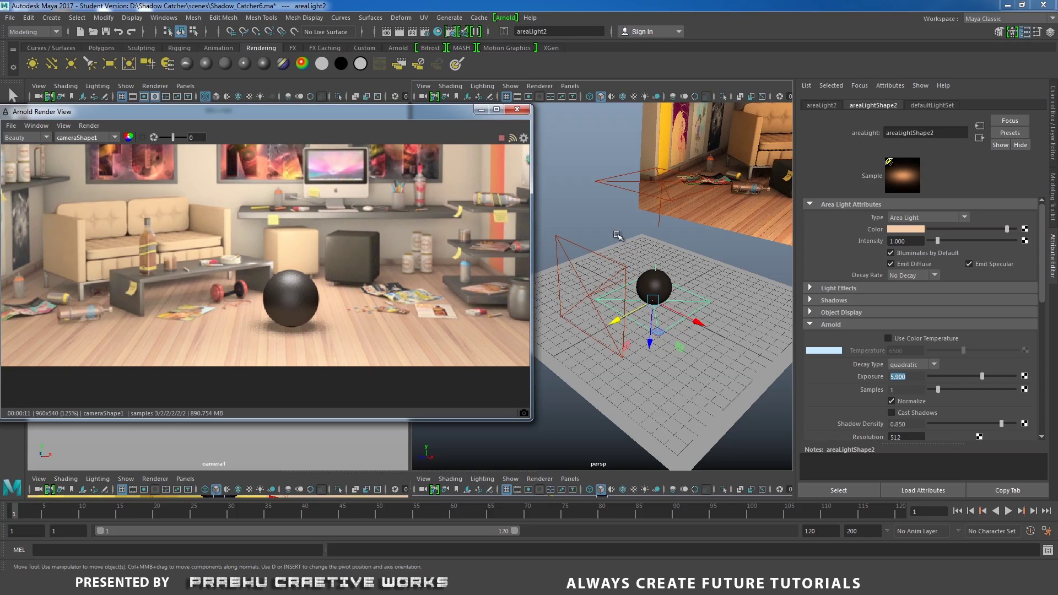
left_click(605, 177)
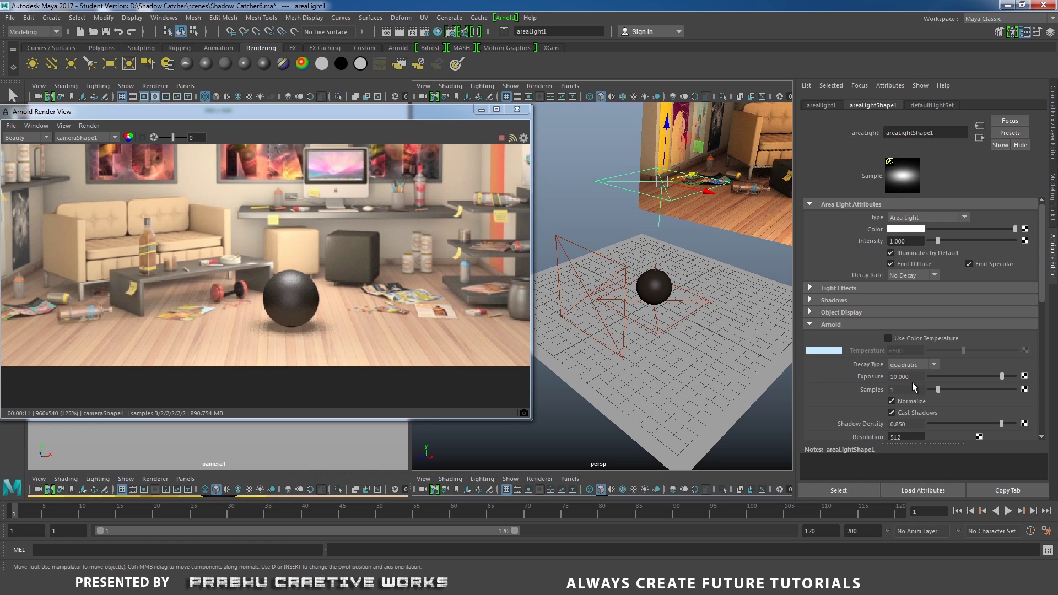
left_click(677, 325)
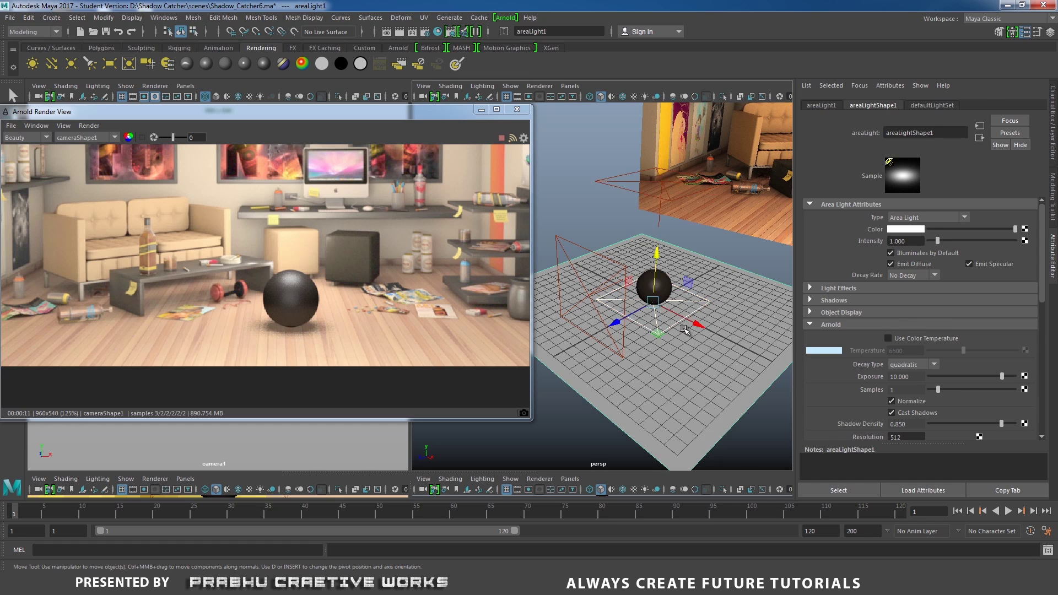
left_click(652, 375)
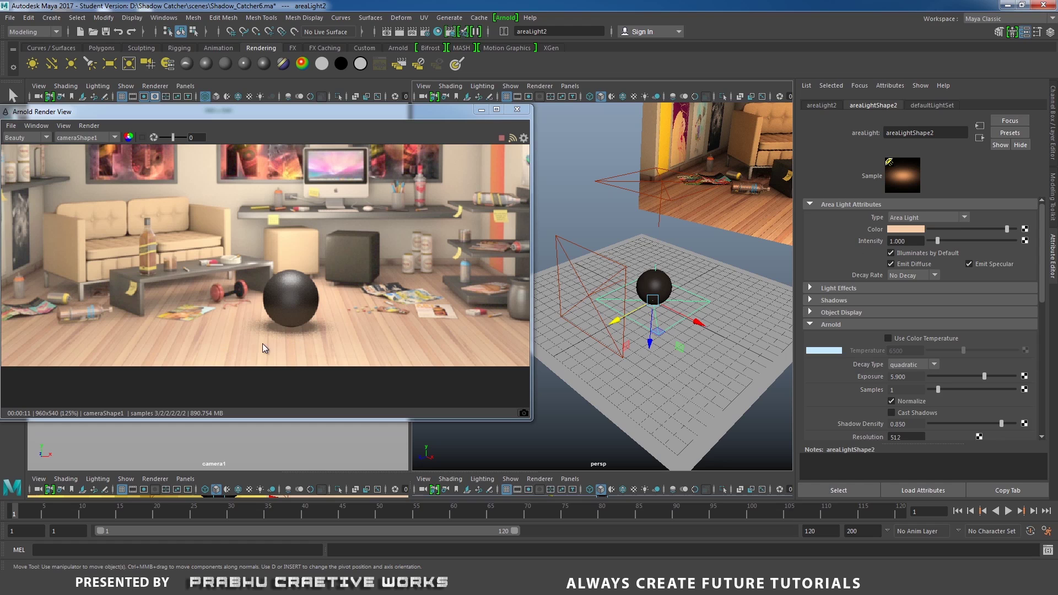
left_click_drag(559, 232, 559, 243)
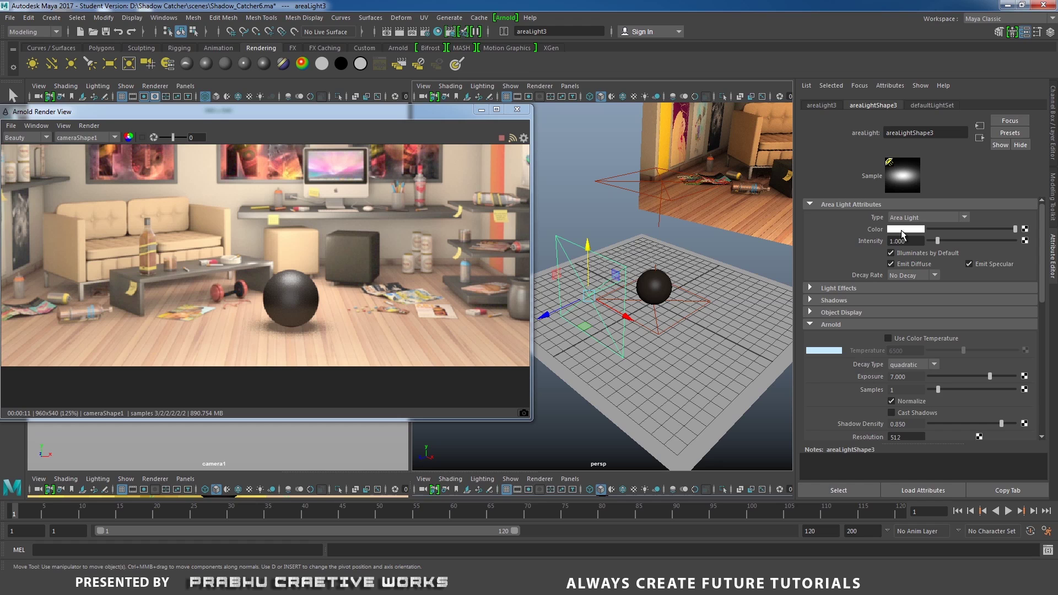
left_click_drag(722, 241, 660, 274, "alt")
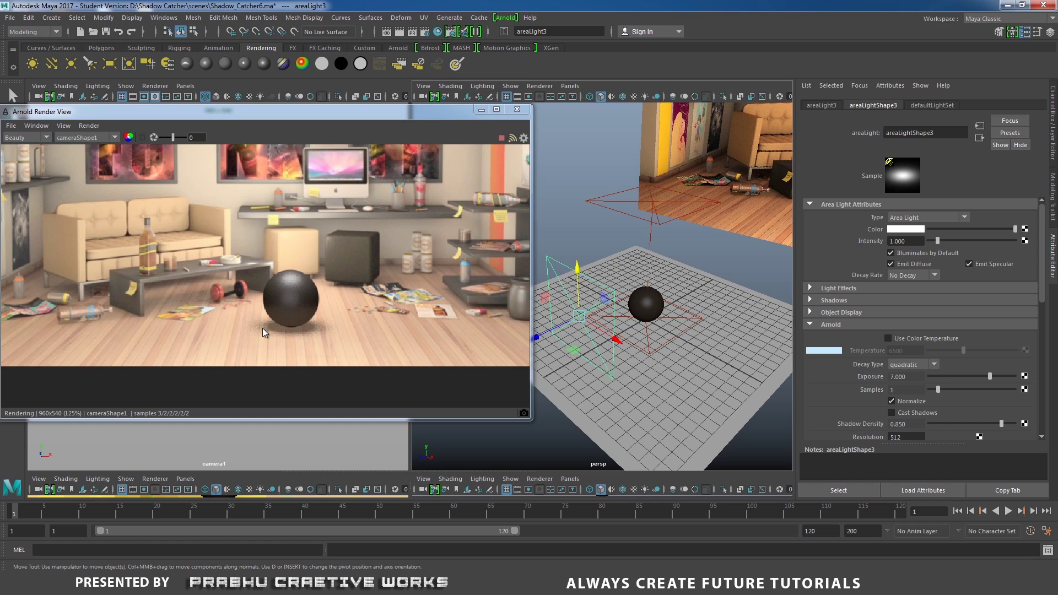
- Set the overhead area light's Arnold Samples to 6 and save the scene as a new incremental version
left_click(599, 218)
left_click(596, 218)
left_click(590, 217)
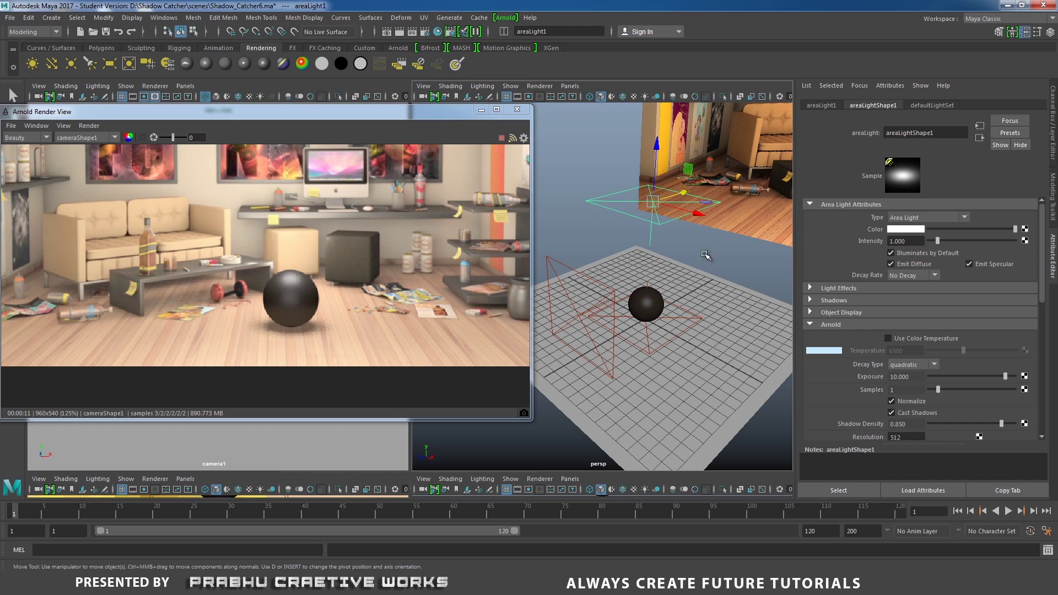
left_click(906, 390)
type("6")
key("Return")
key("ctrl+alt+s")
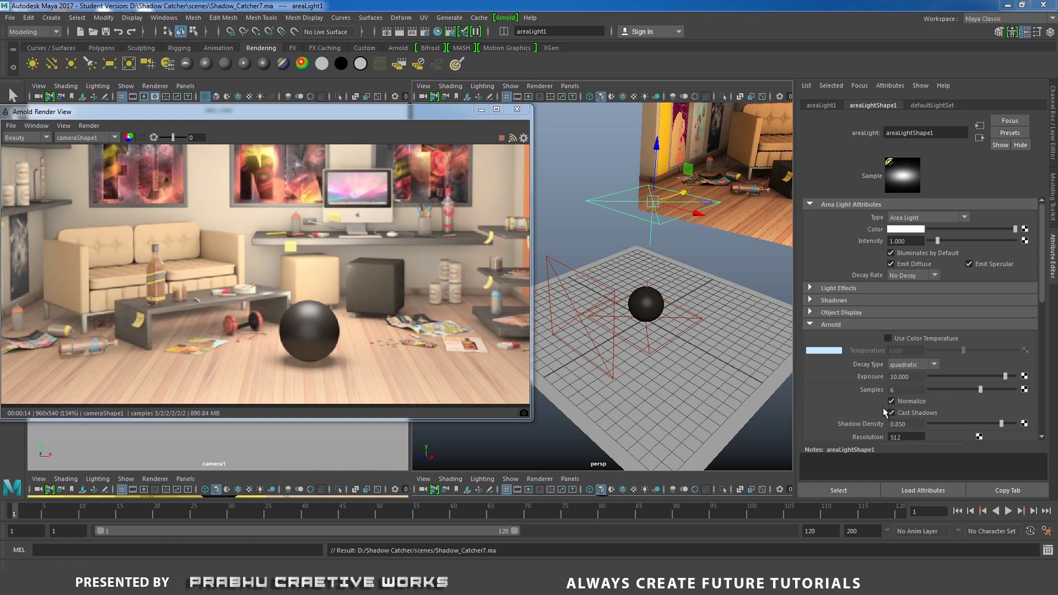